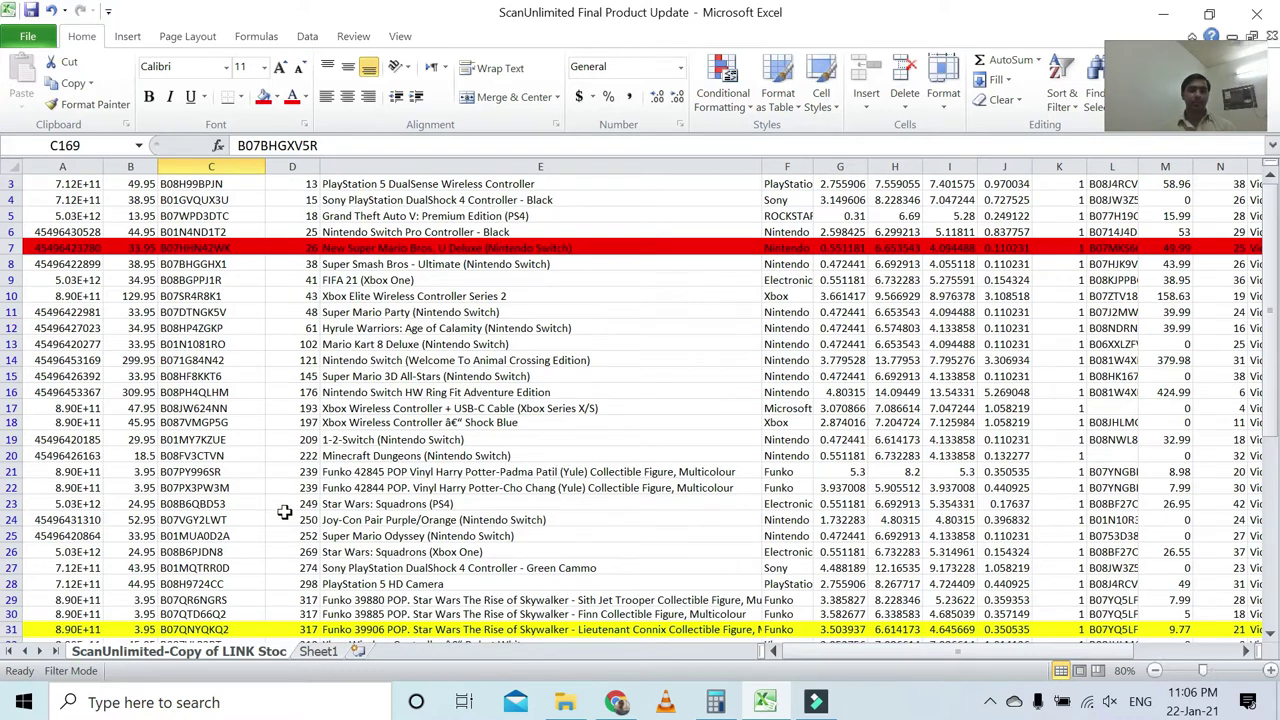
# Step: Examine the colour-coded product list on the ScanUnlimited sheet, from the first rows down to the last one and back
pyautogui.scroll(1, 284, 512)
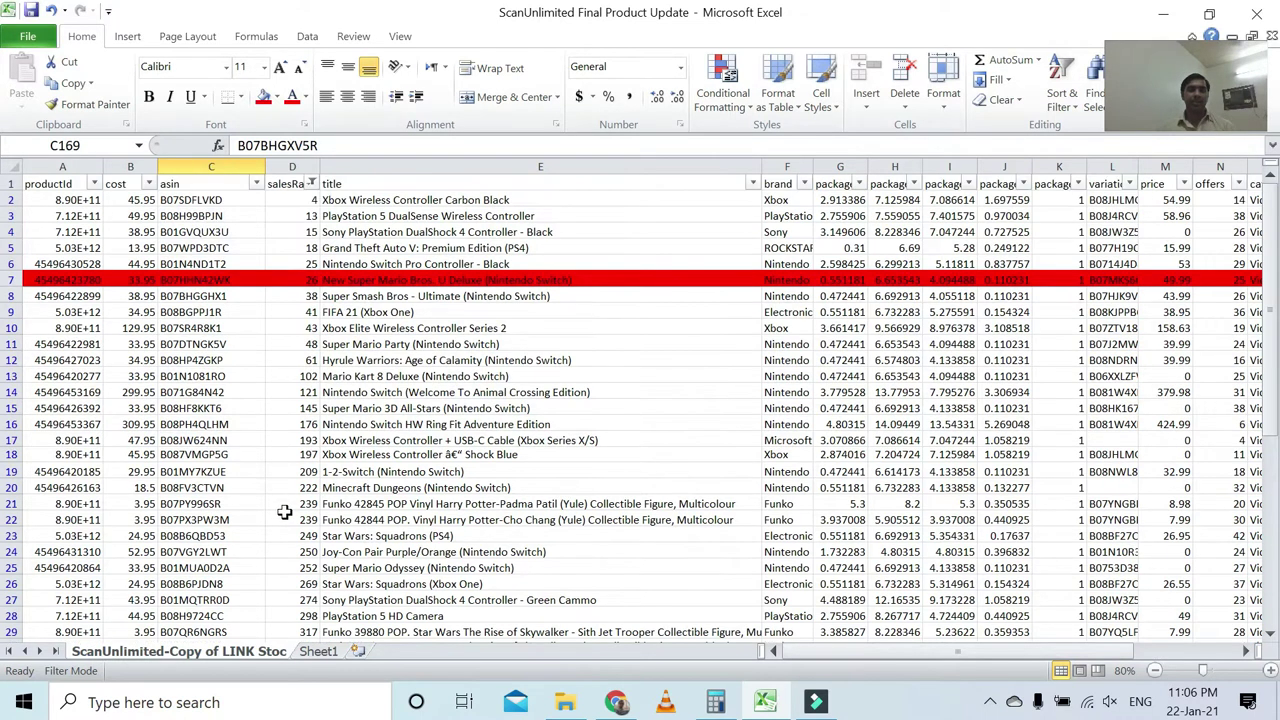
pyautogui.scroll(-5, 284, 512)
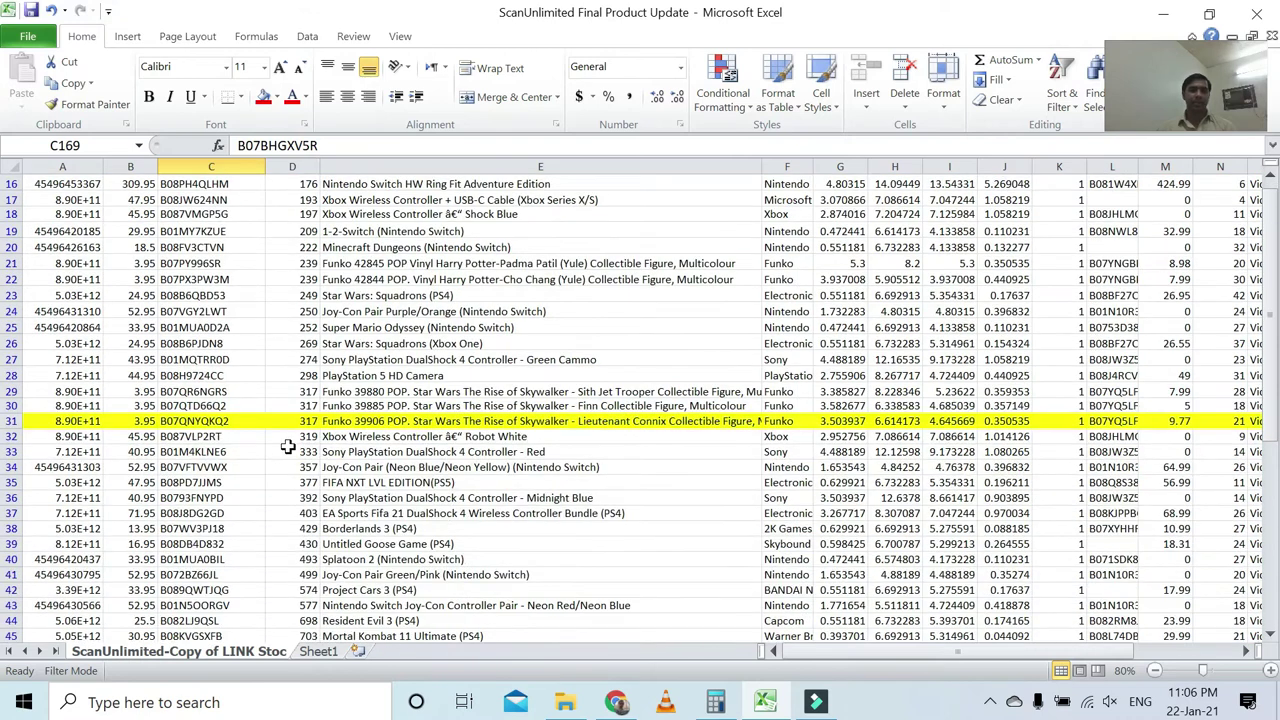
pyautogui.scroll(5, 287, 446)
pyautogui.scroll(-4, 287, 446)
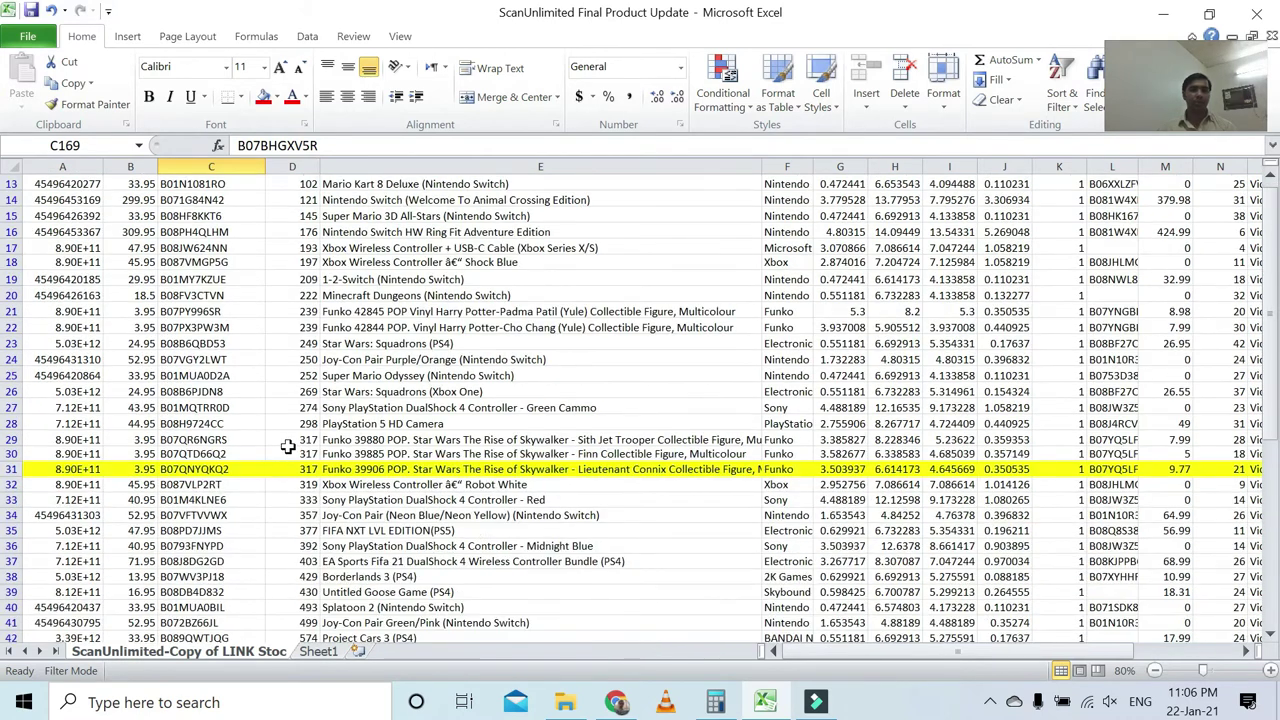
pyautogui.scroll(4, 287, 446)
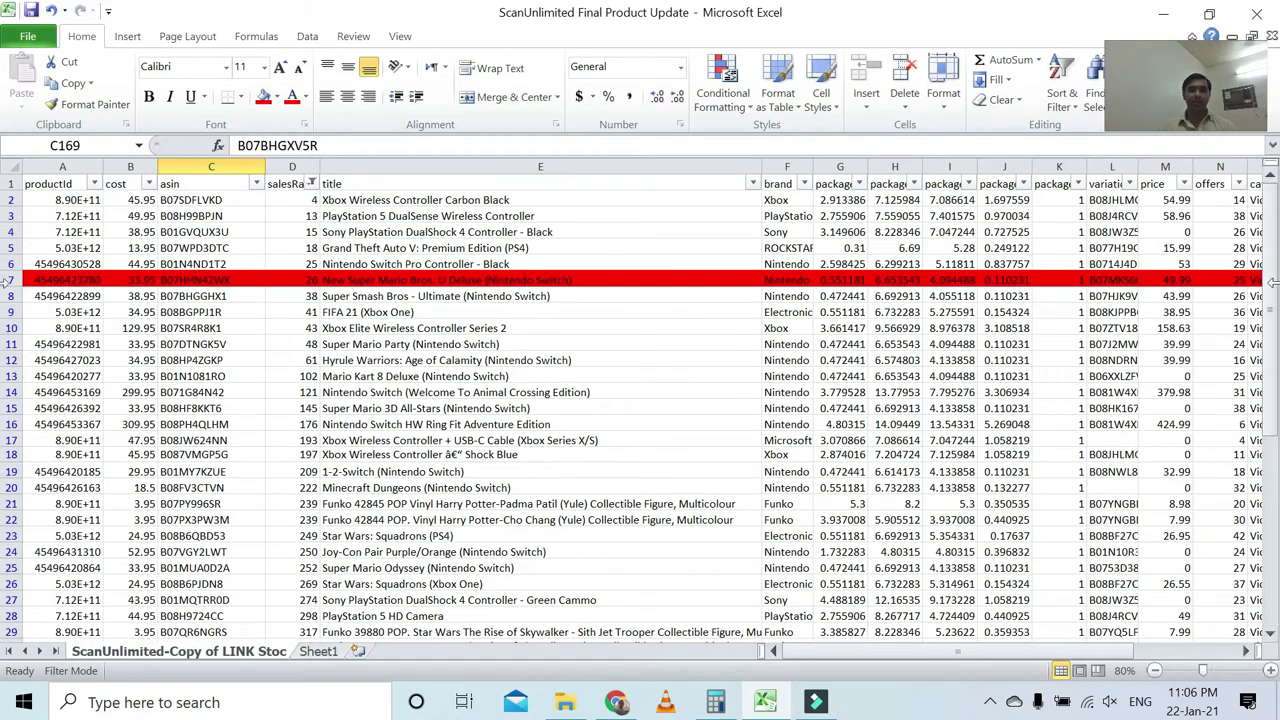
pyautogui.moveTo(1274, 230); pyautogui.dragTo(1268, 420)
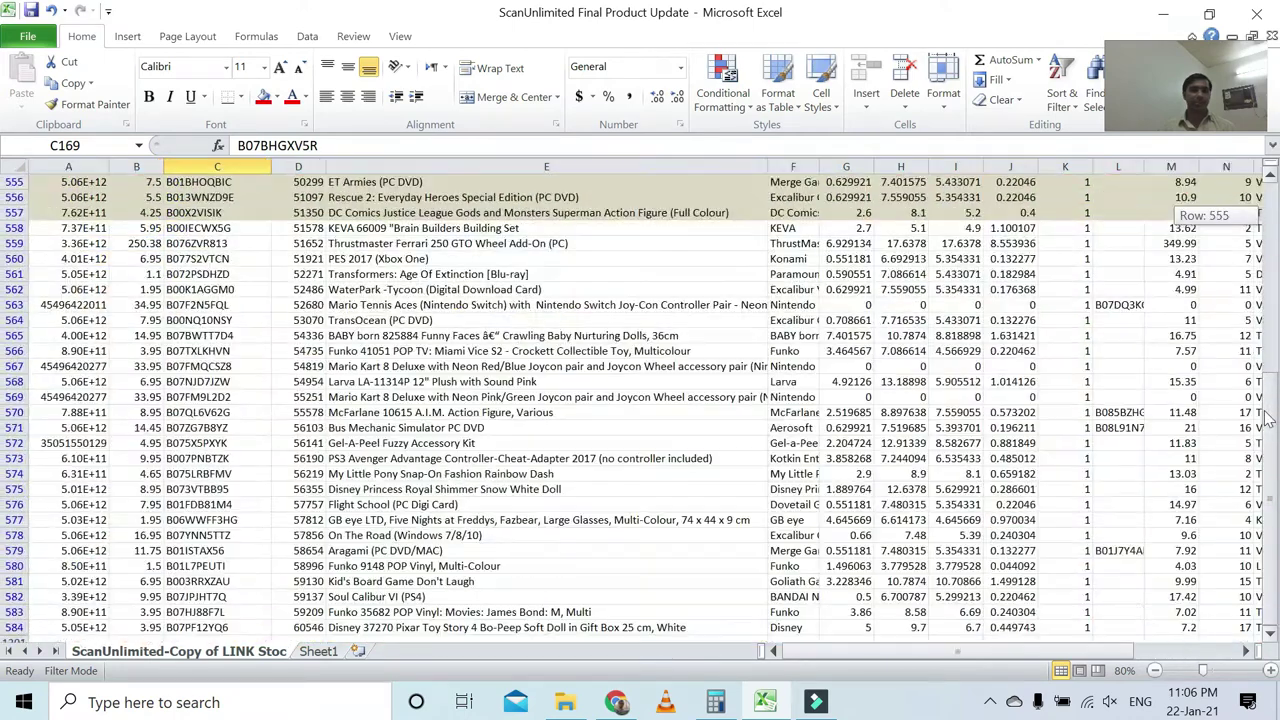
pyautogui.scroll(-8, 637, 436)
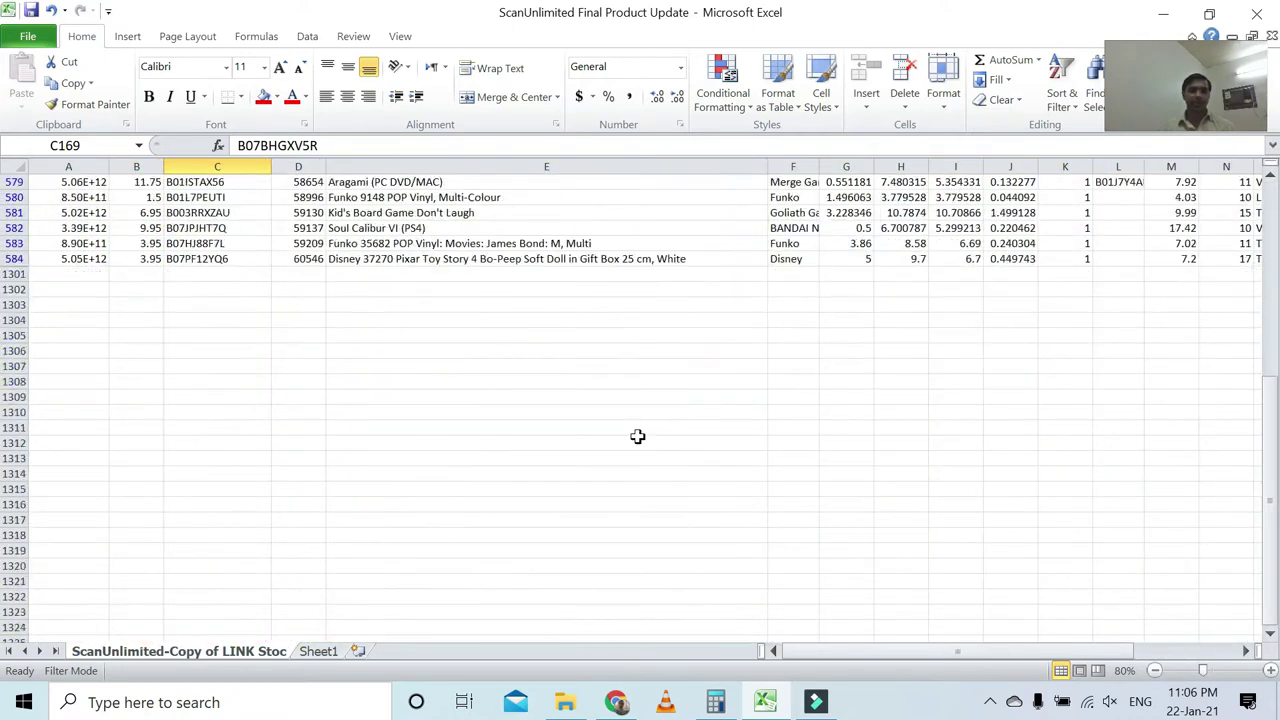
pyautogui.scroll(2, 637, 436)
pyautogui.scroll(7, 124, 339)
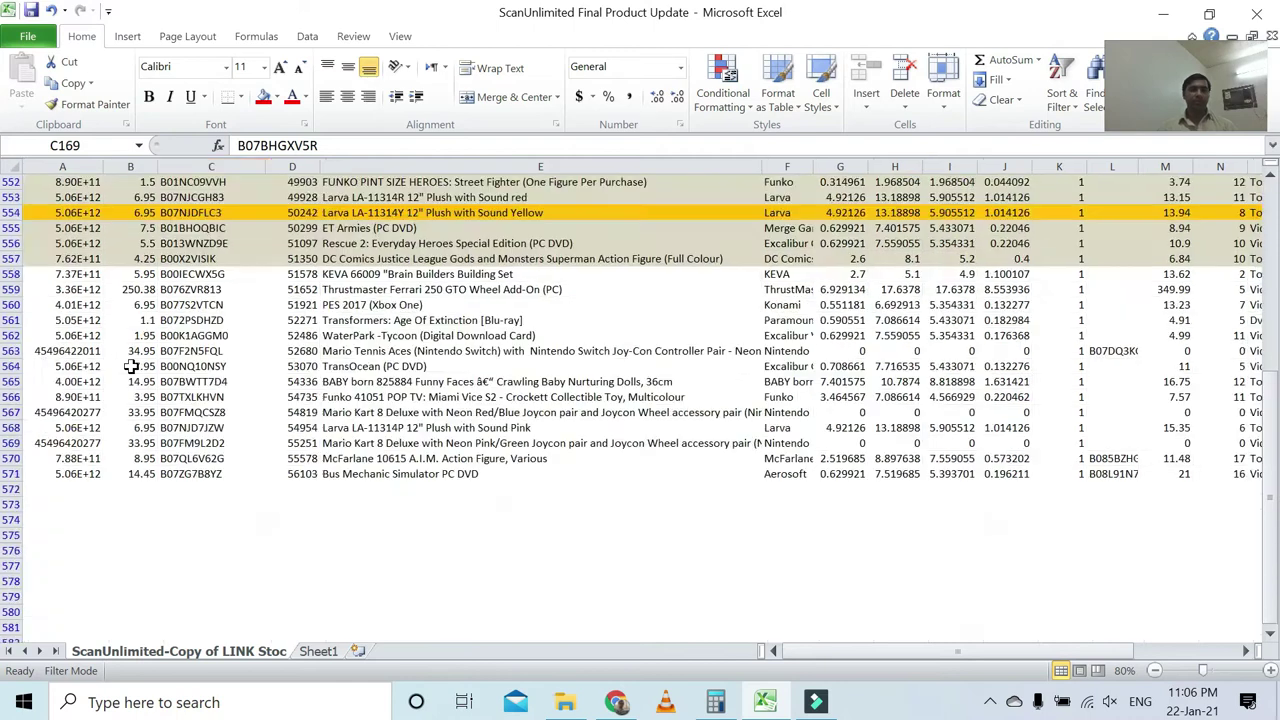
pyautogui.scroll(-6, 140, 380)
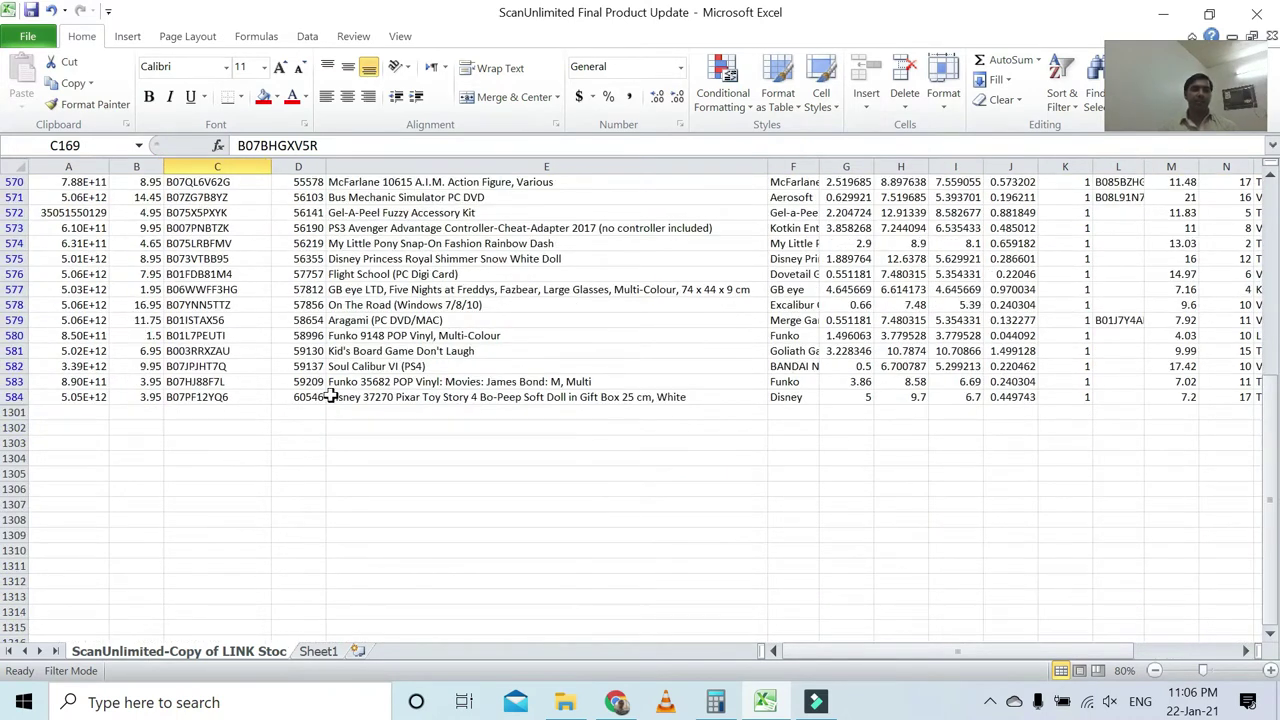
pyautogui.scroll(17, 193, 402)
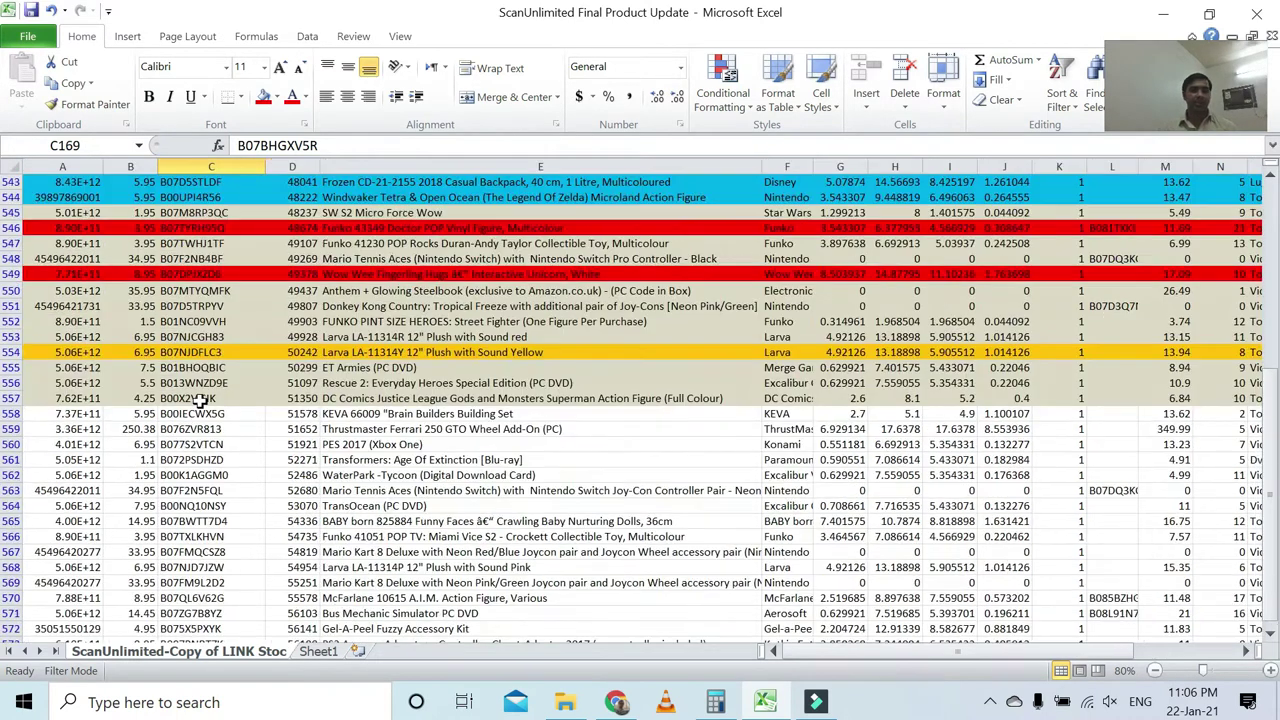
pyautogui.scroll(13, 370, 326)
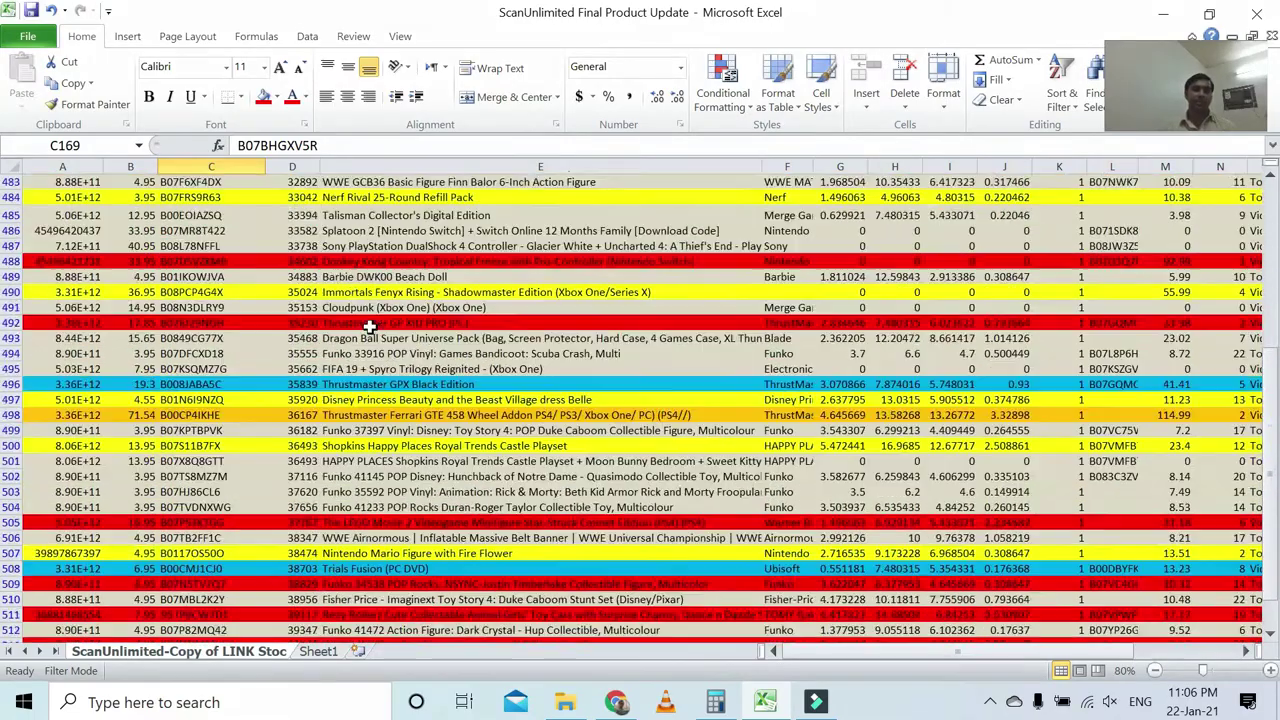
pyautogui.scroll(5, 370, 326)
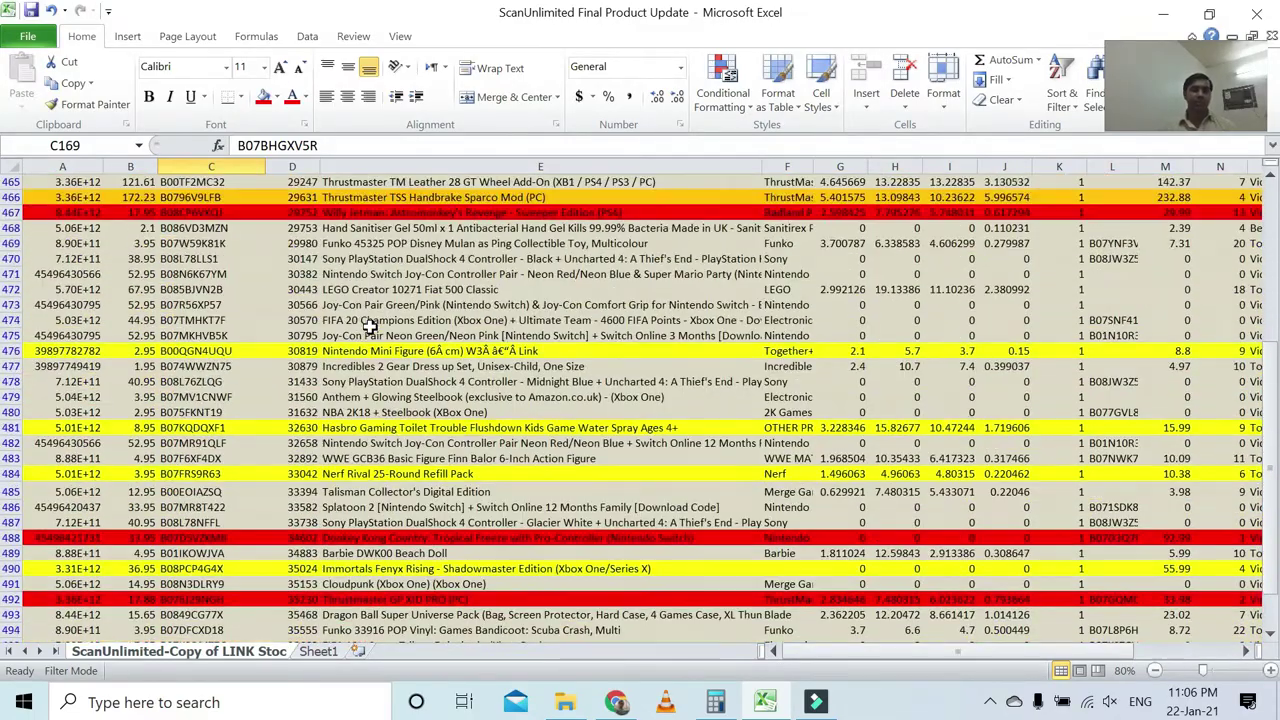
pyautogui.scroll(20, 370, 326)
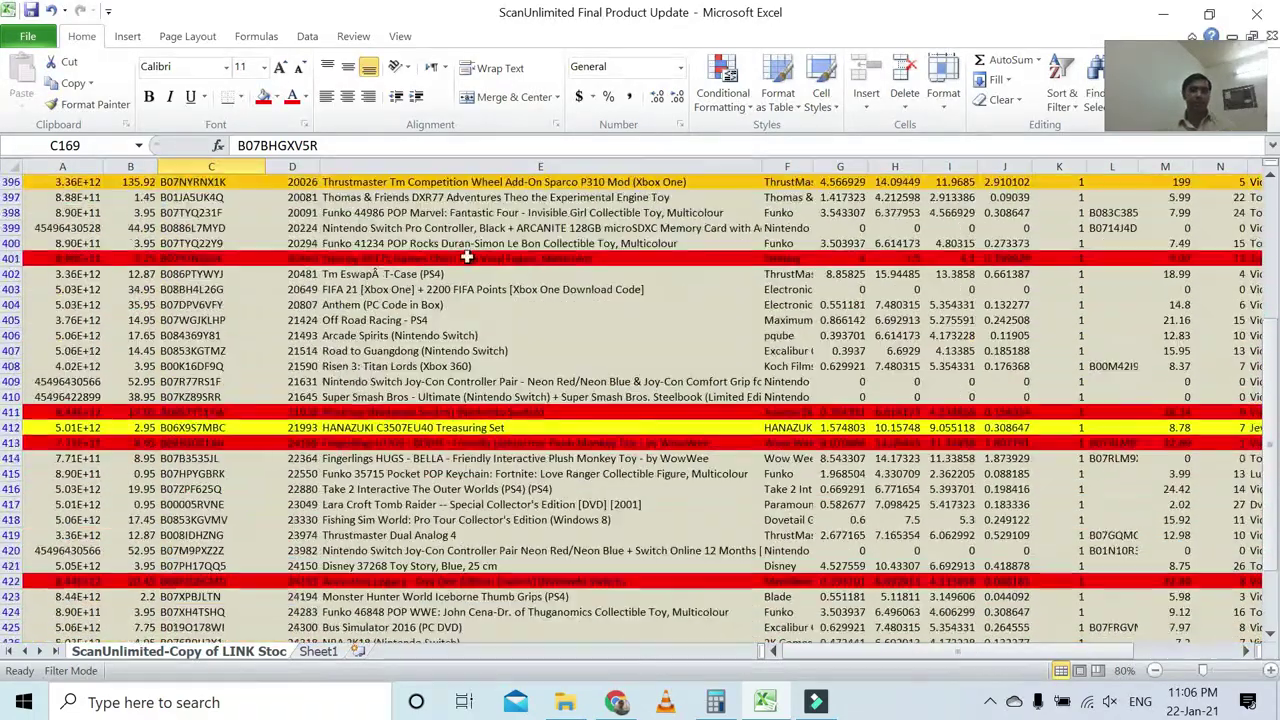
pyautogui.moveTo(1274, 374); pyautogui.dragTo(1273, 207)
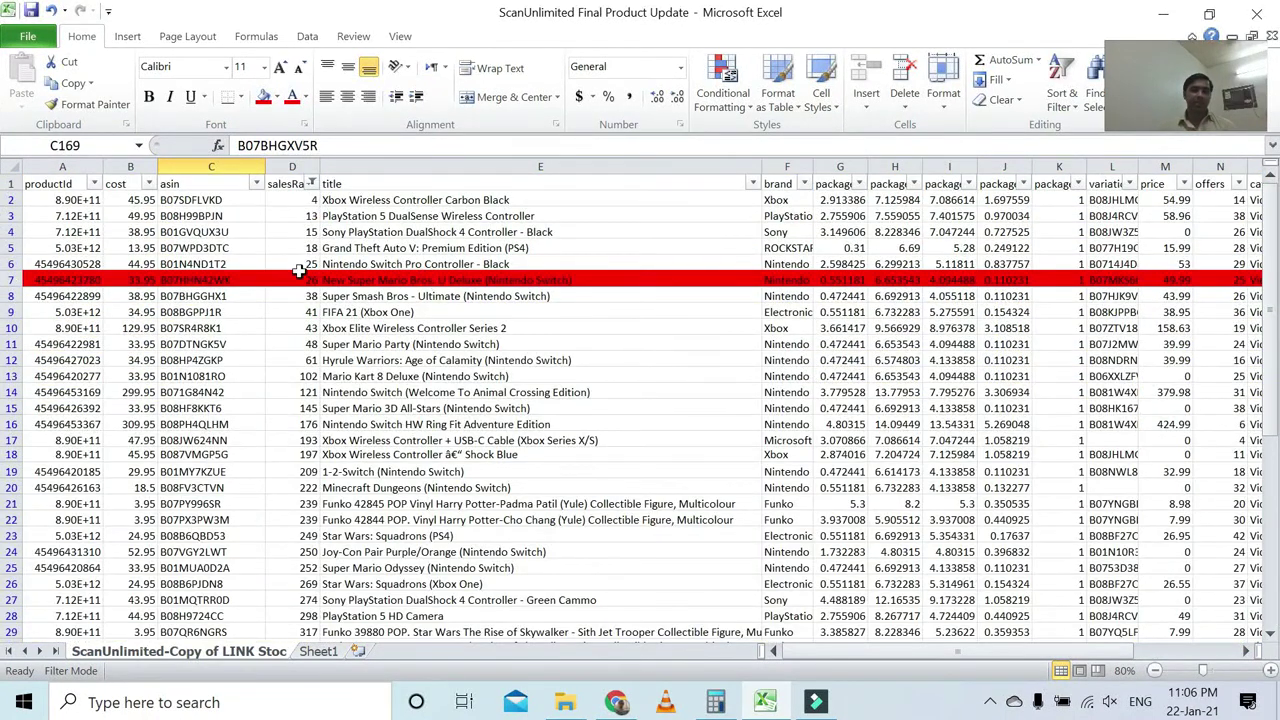
# Step: Review the salesRank column down to the last product, select its rank in D584, and look back over the highlighted rows
pyautogui.scroll(-2, 314, 257)
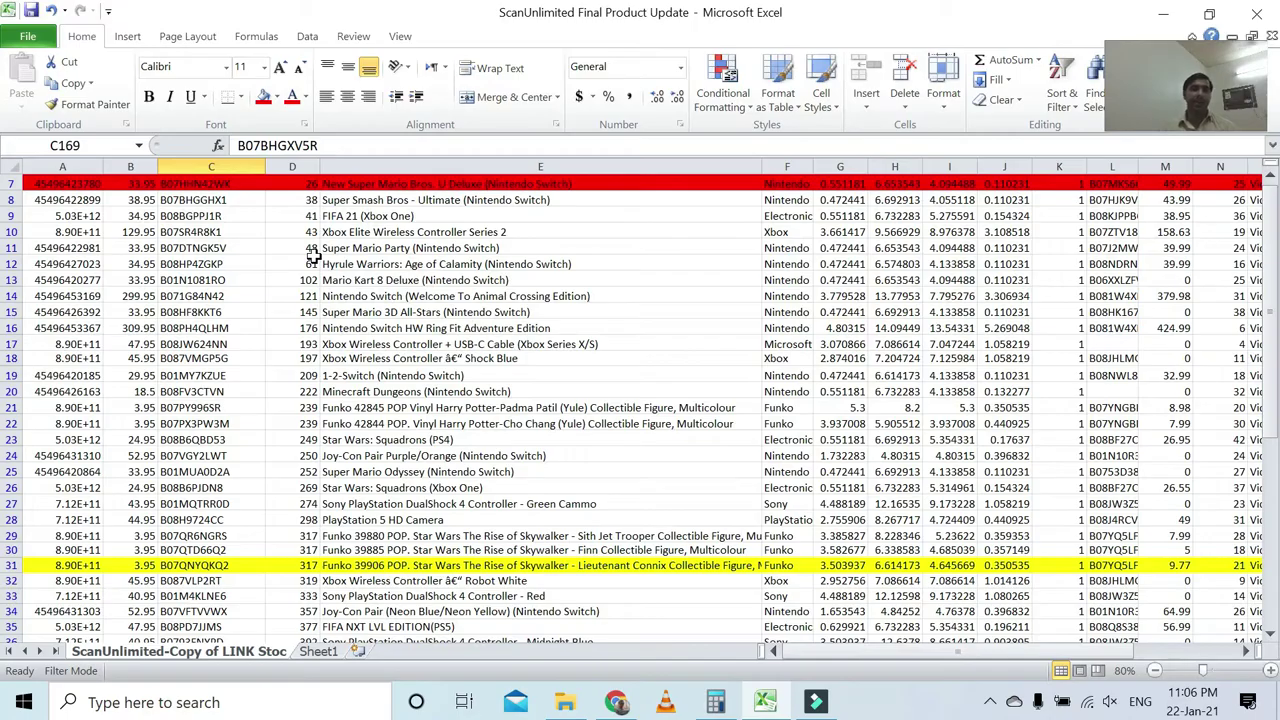
pyautogui.scroll(-16, 314, 257)
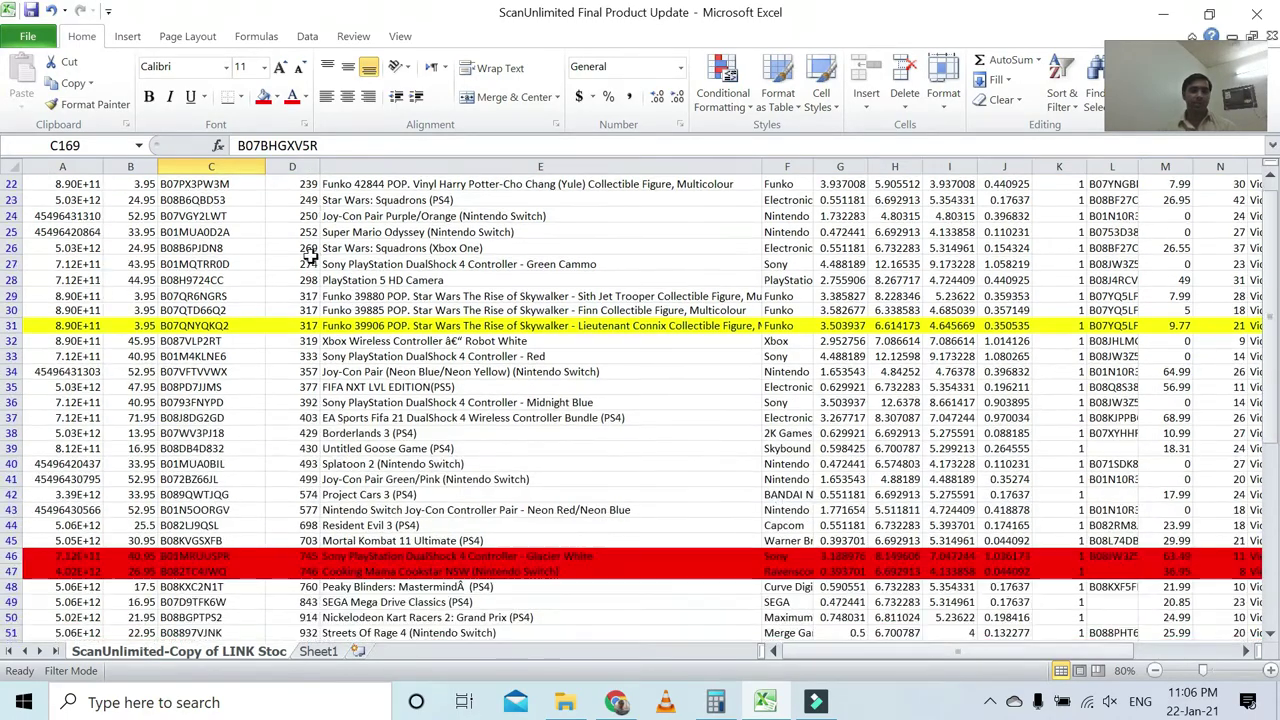
pyautogui.scroll(-20, 300, 262)
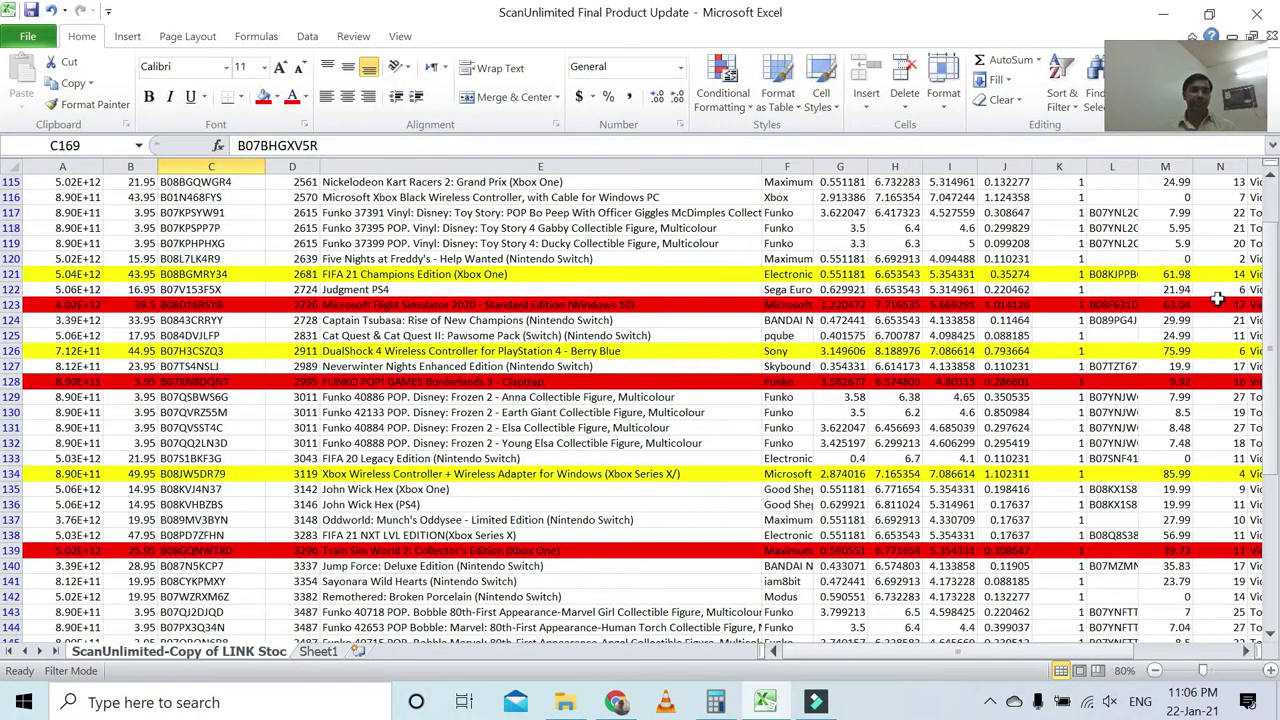
pyautogui.moveTo(1272, 372); pyautogui.dragTo(1272, 212)
pyautogui.scroll(-6, 334, 361)
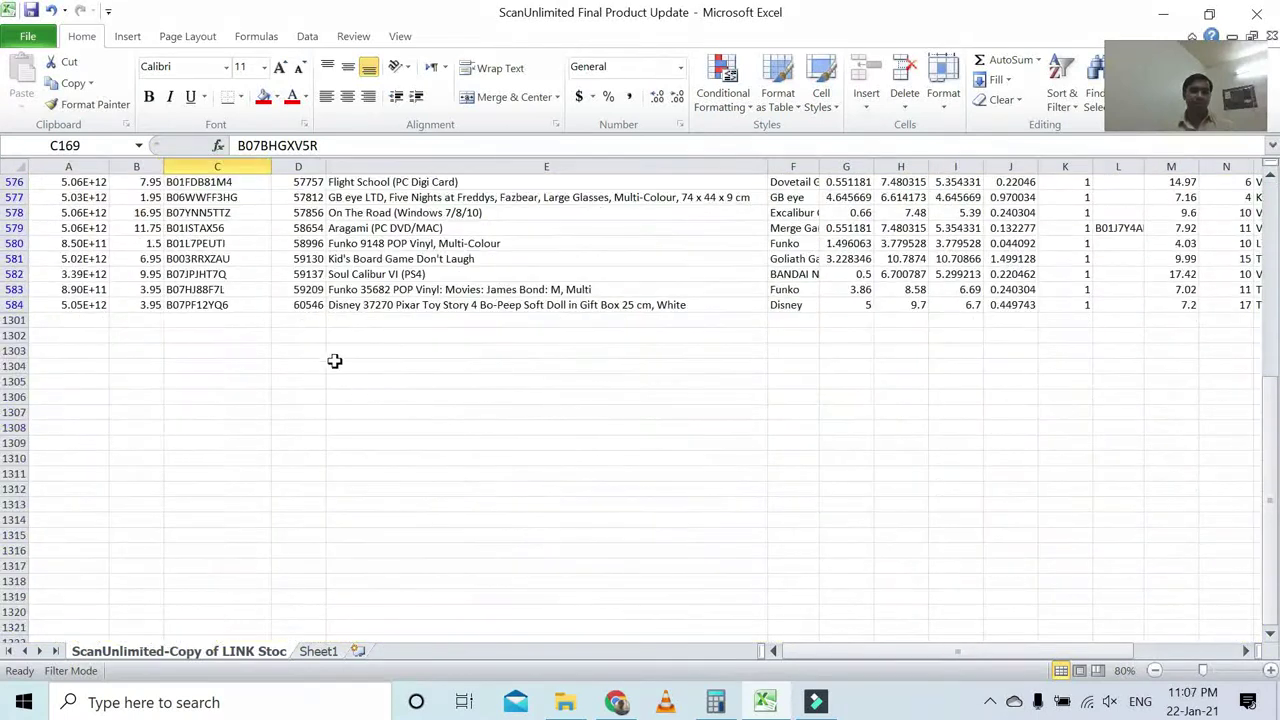
pyautogui.click(300, 305)
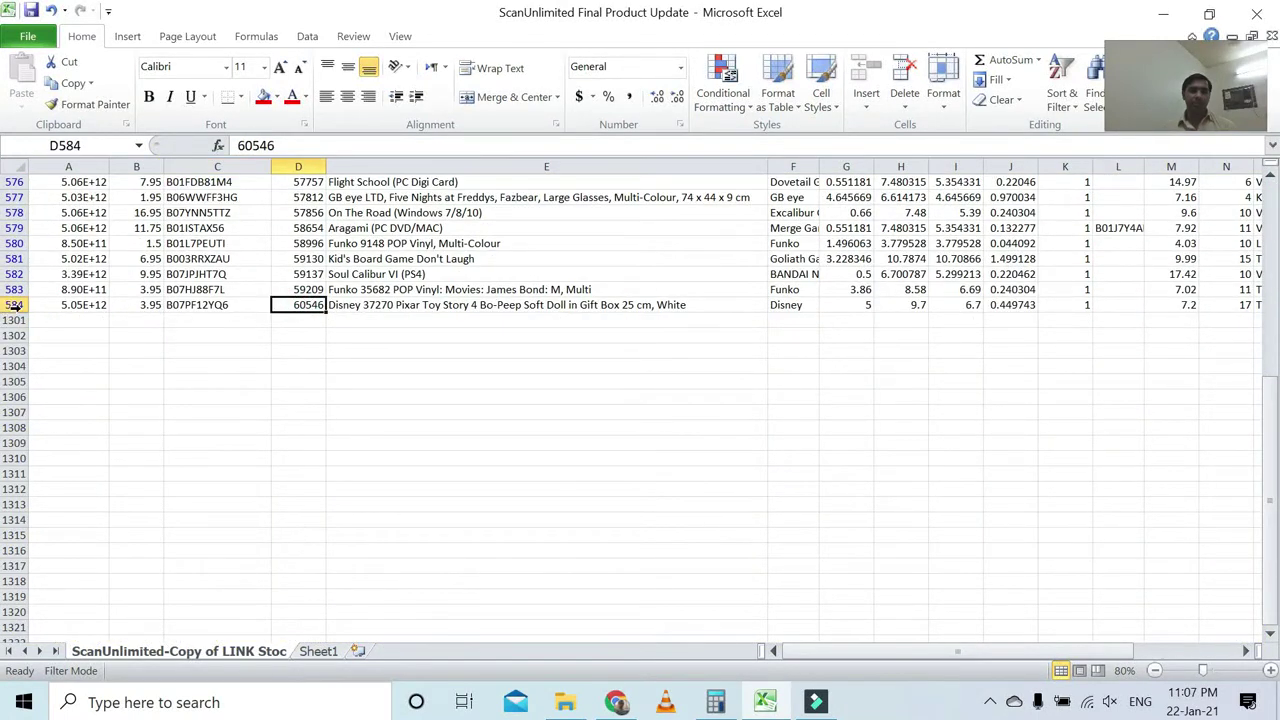
pyautogui.scroll(13, 600, 351)
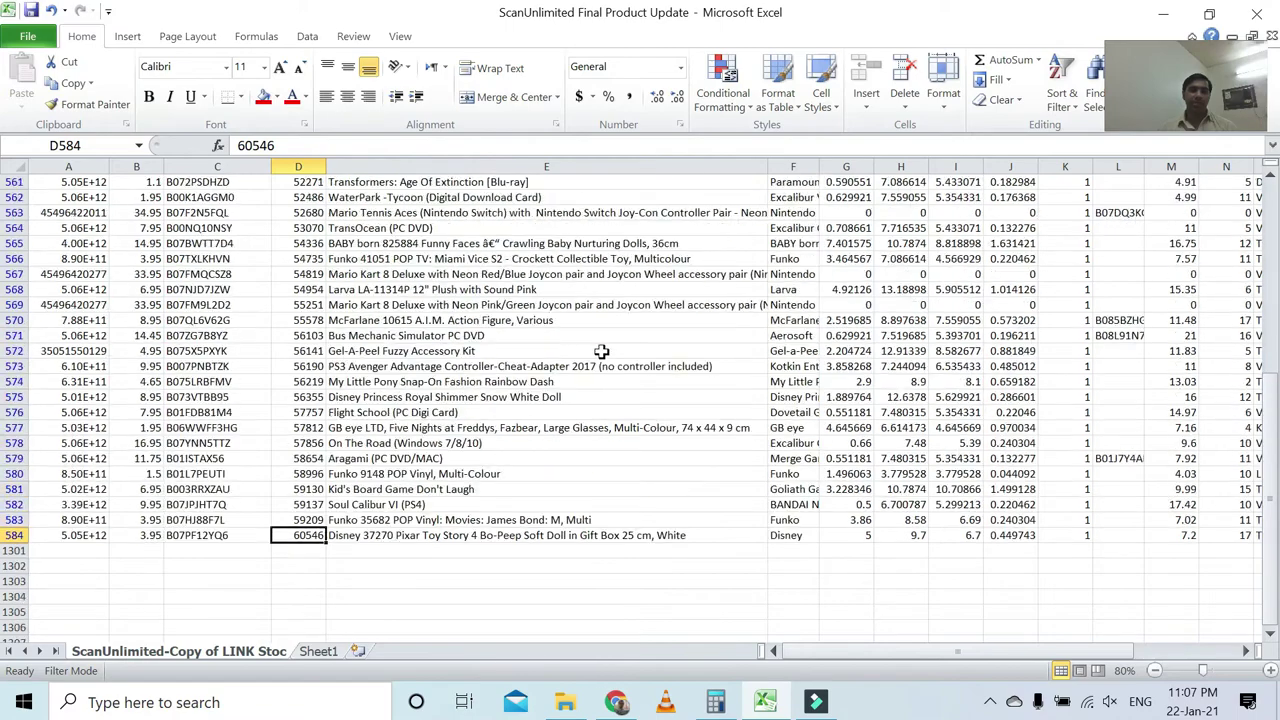
pyautogui.scroll(7, 585, 410)
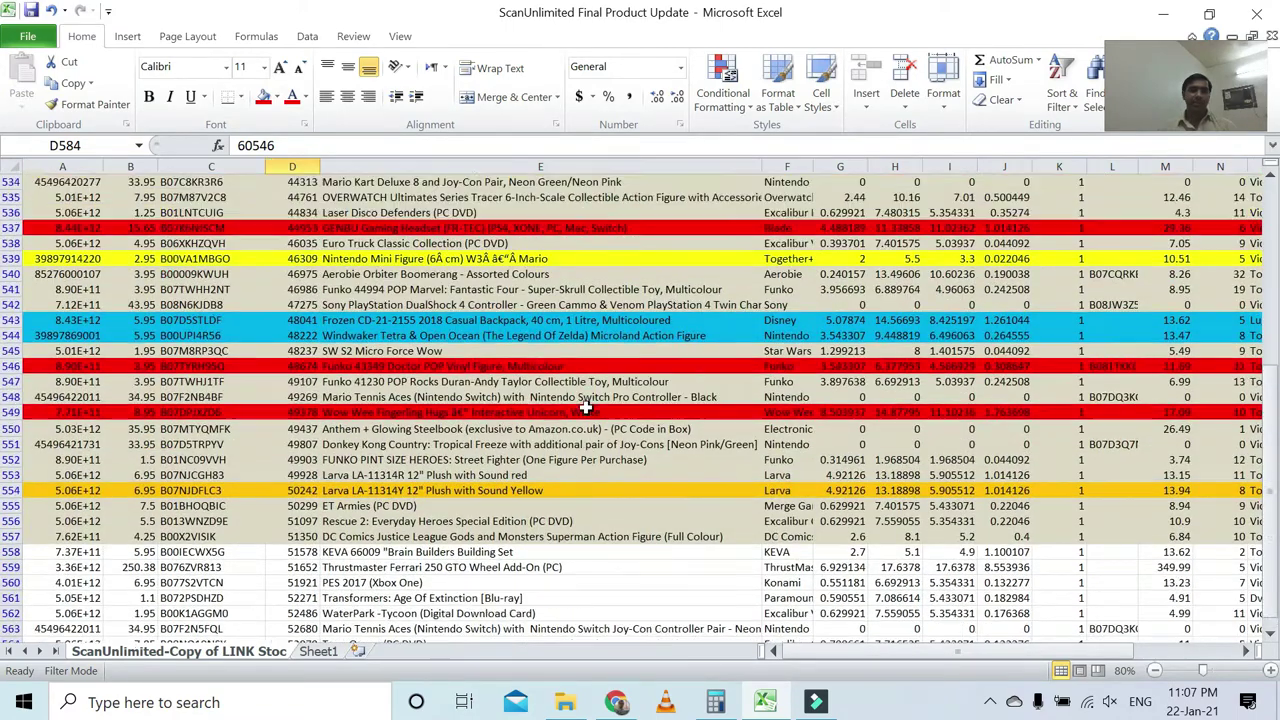
pyautogui.scroll(12, 341, 369)
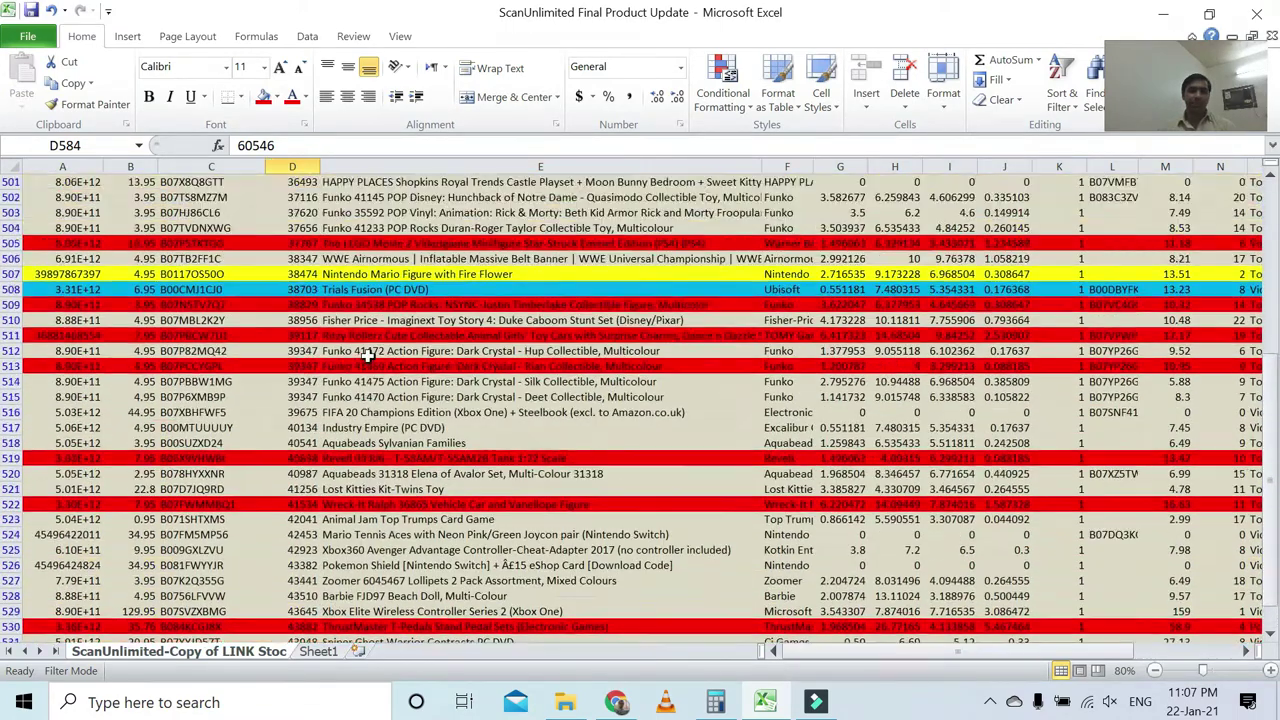
pyautogui.scroll(13, 369, 355)
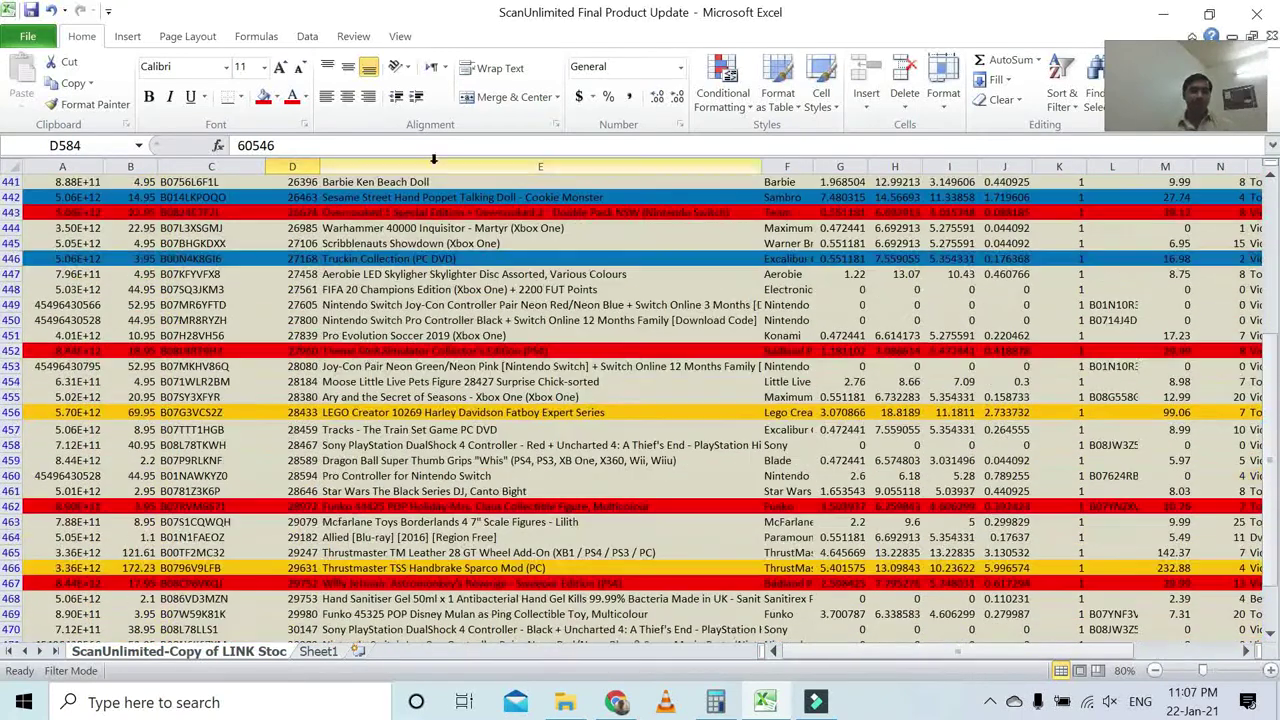
# Step: Open Sheet1 and look through its yellow and red product rows down to the colour legend
pyautogui.click(318, 651)
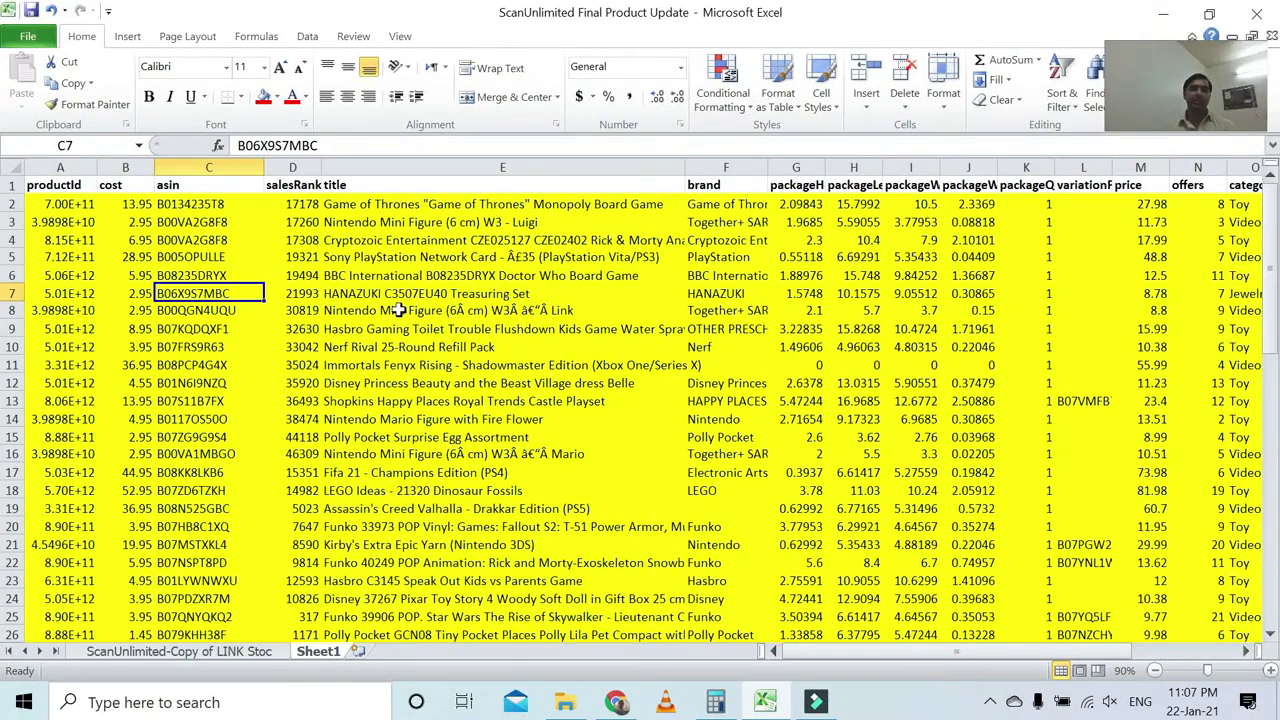
pyautogui.scroll(-8, 397, 311)
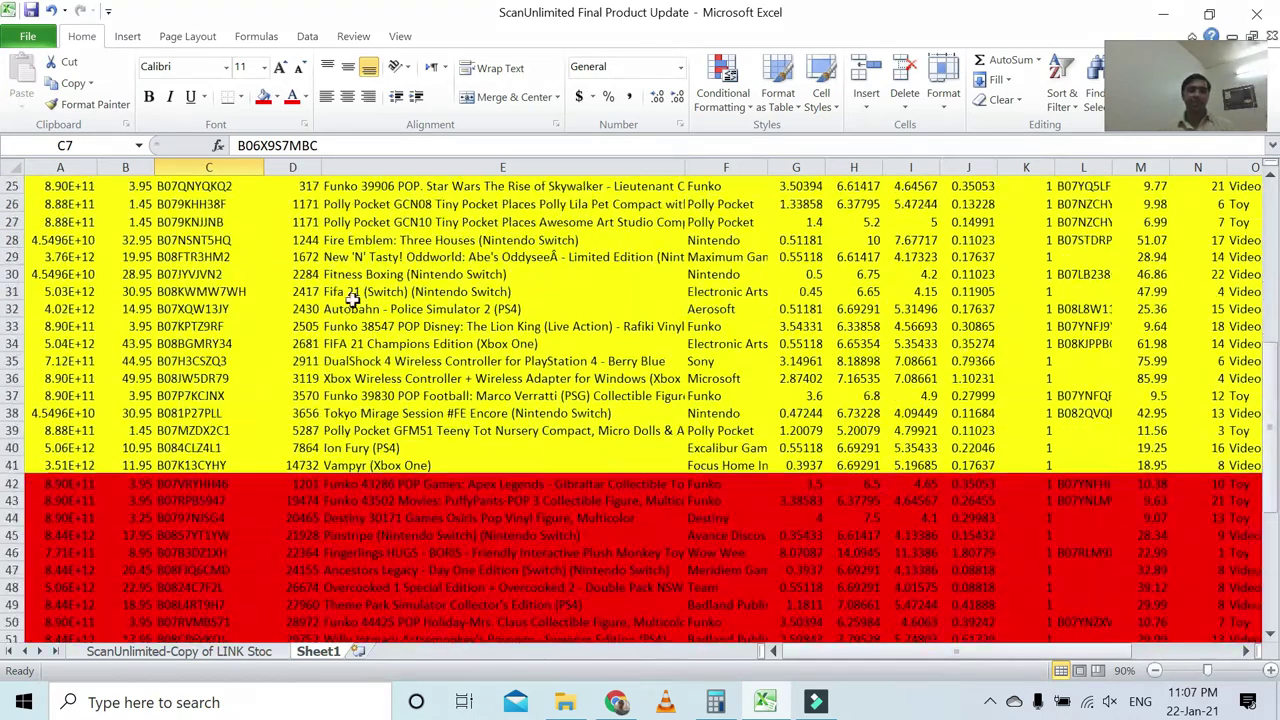
pyautogui.scroll(-6, 357, 294)
pyautogui.scroll(14, 312, 330)
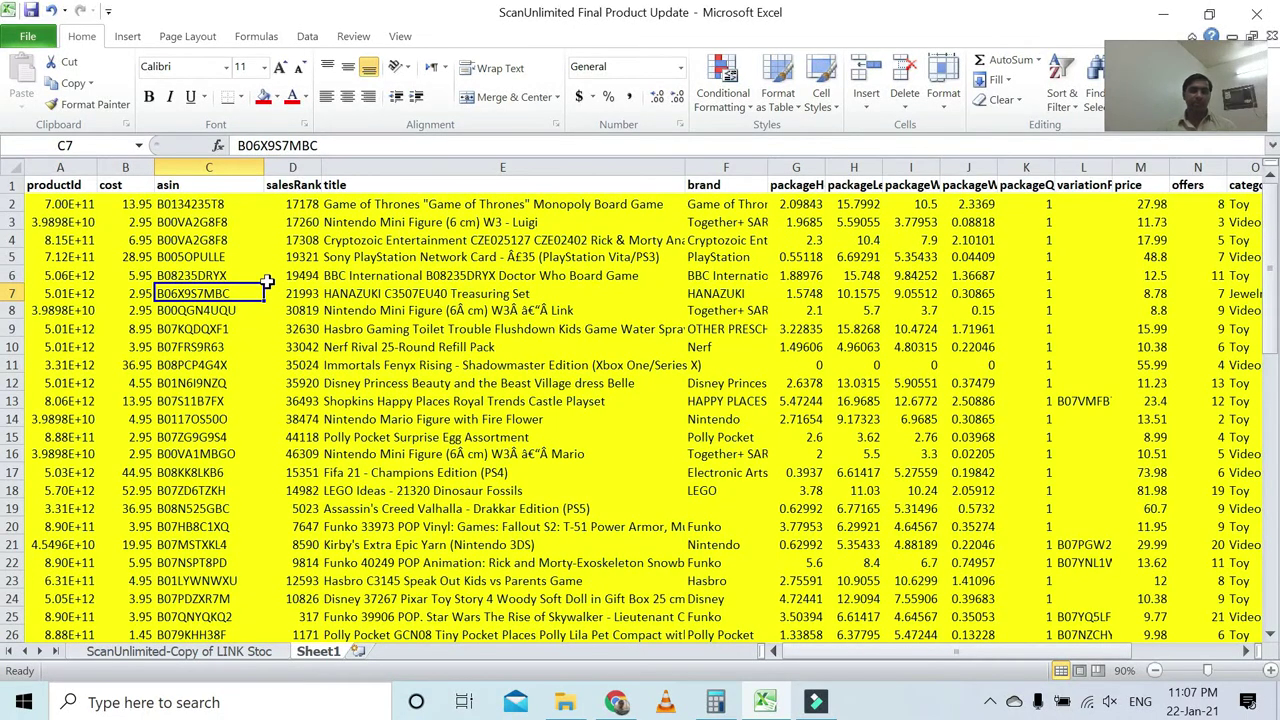
pyautogui.scroll(-10, 268, 285)
pyautogui.scroll(-4, 268, 285)
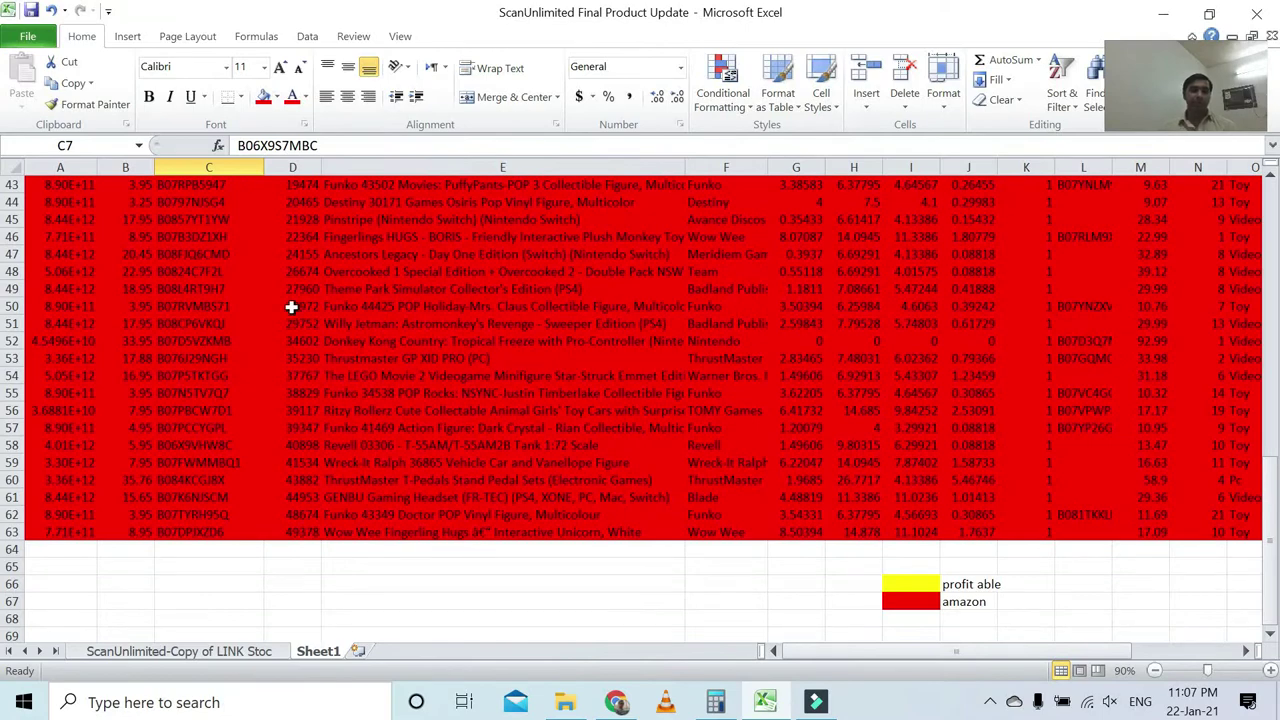
# Step: Compare the yellow profitable products with the red Amazon products on Sheet1, returning to the header row
pyautogui.scroll(3, 291, 307)
pyautogui.scroll(4, 291, 307)
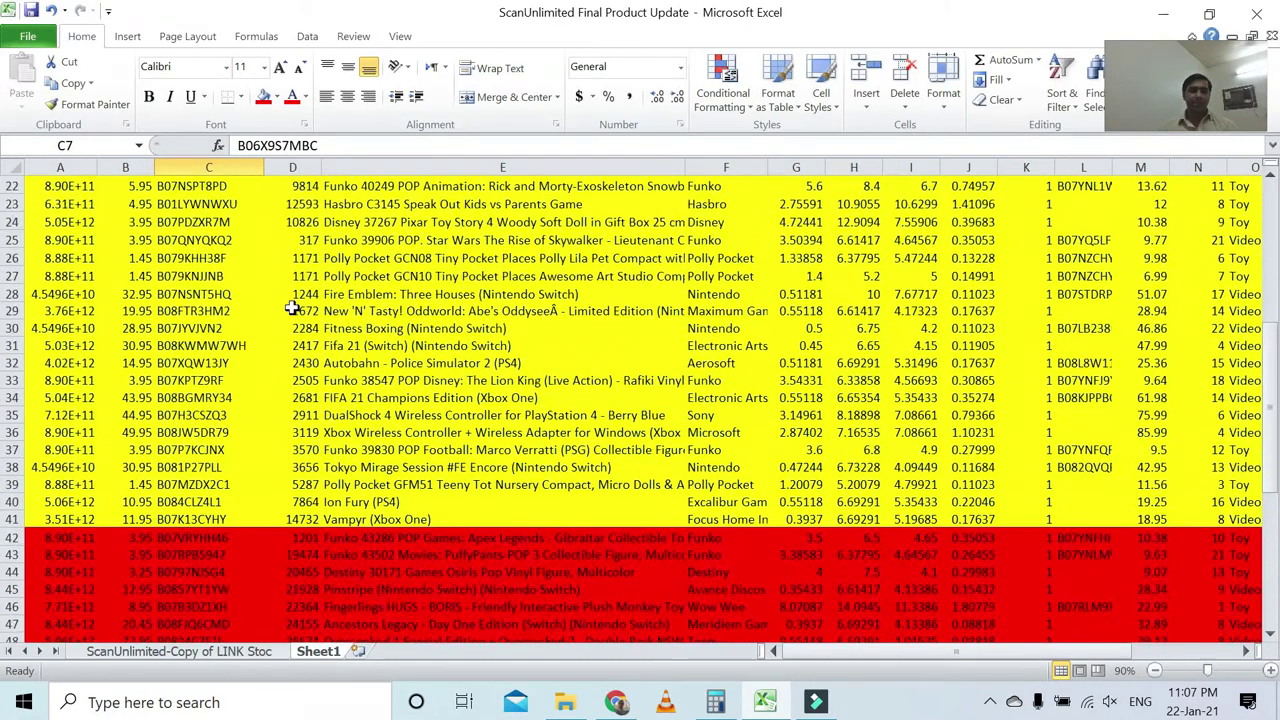
pyautogui.scroll(-4, 248, 394)
pyautogui.scroll(-3, 248, 394)
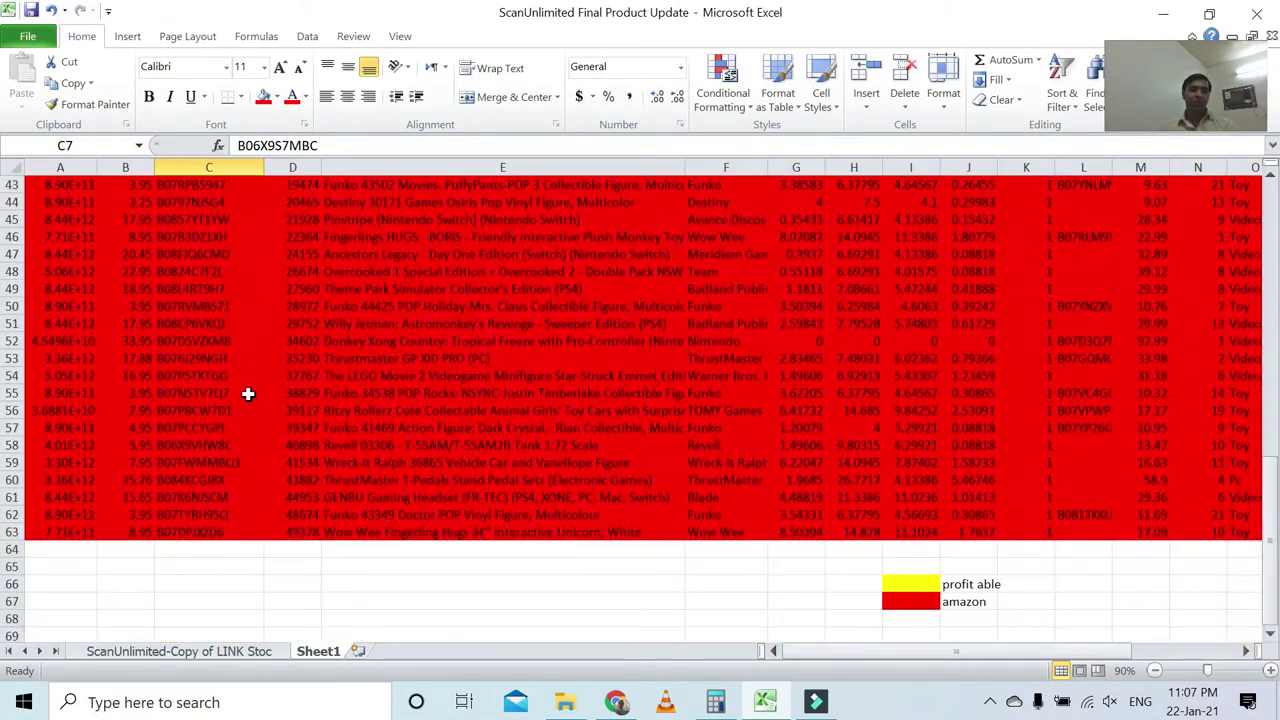
pyautogui.scroll(4, 267, 317)
pyautogui.scroll(10, 267, 317)
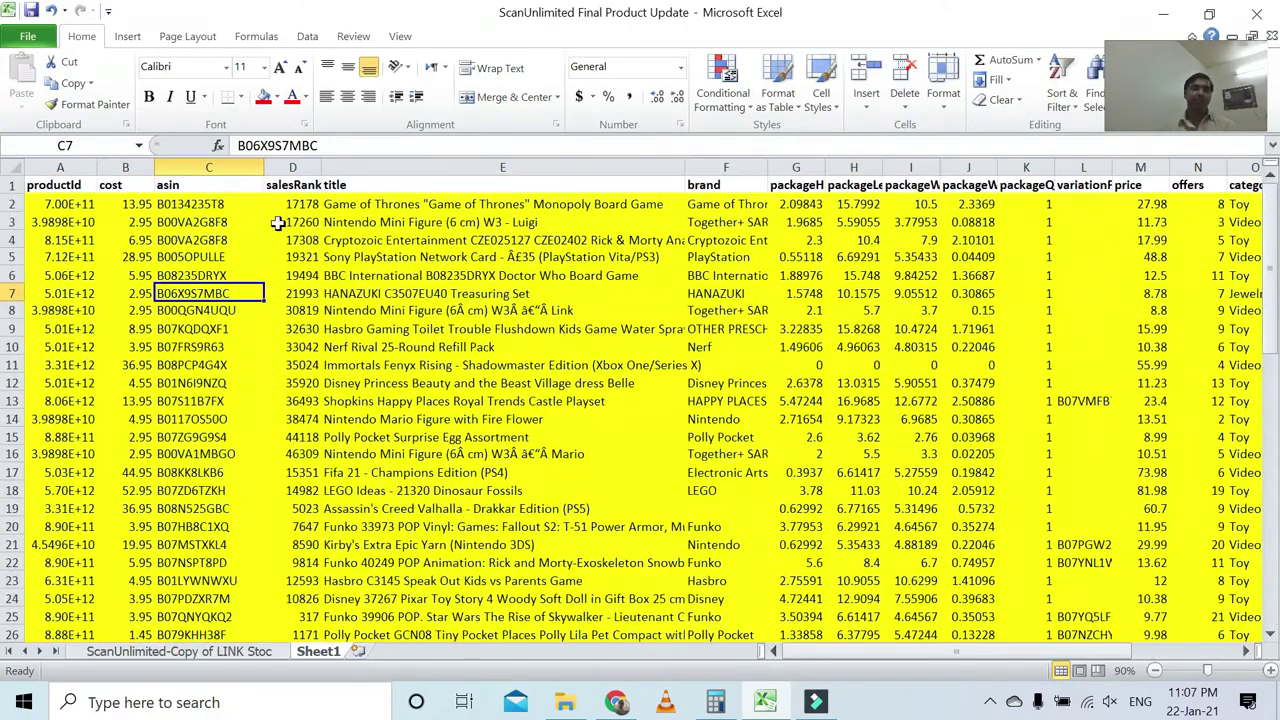
pyautogui.scroll(-8, 278, 221)
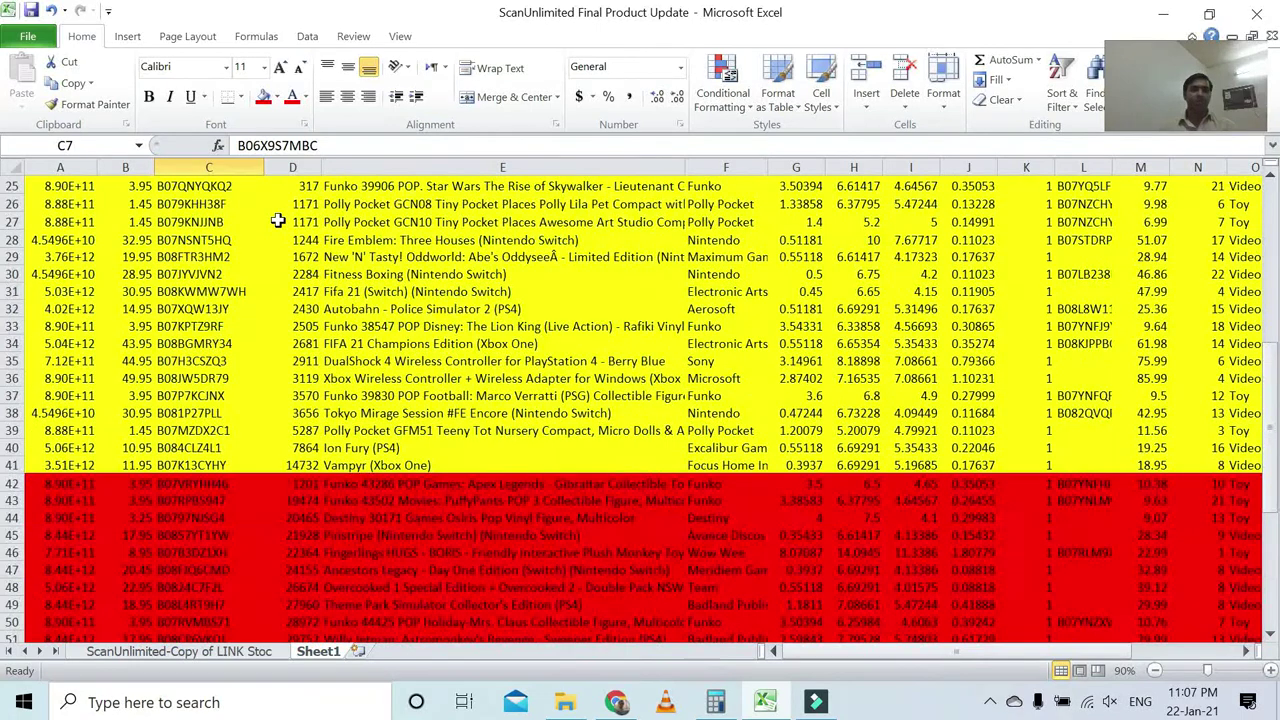
pyautogui.scroll(-8, 278, 221)
pyautogui.scroll(8, 278, 221)
pyautogui.scroll(8, 119, 430)
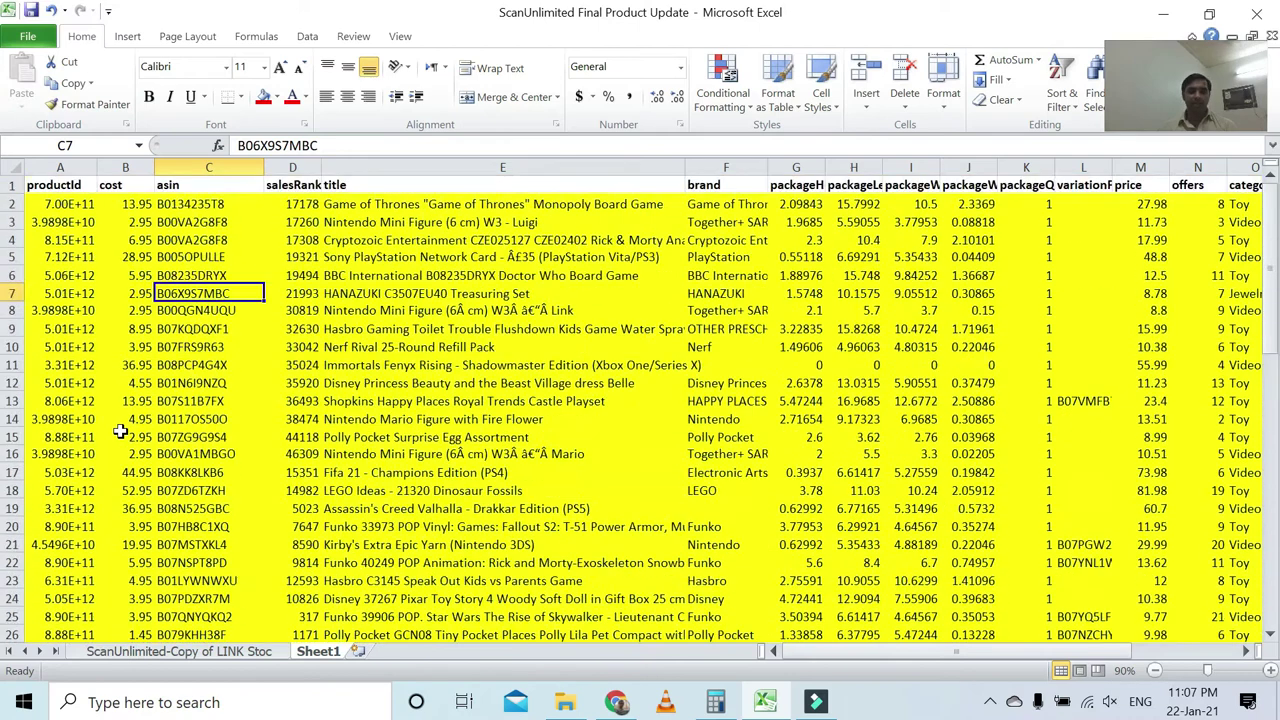
pyautogui.scroll(-1, 340, 448)
pyautogui.scroll(1, 188, 372)
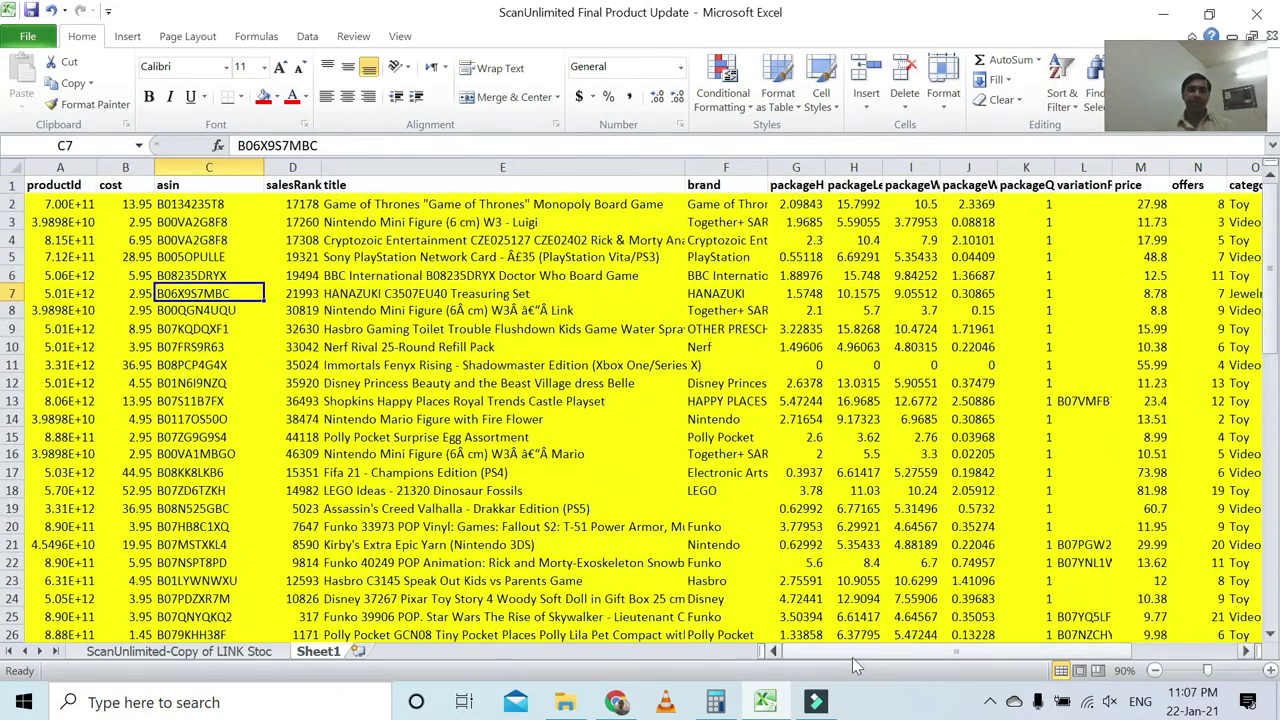
# Step: Inspect the Monthly sale and No of seller columns on Sheet1 and select the monthly sale in Y25
pyautogui.moveTo(853, 657); pyautogui.dragTo(960, 655)
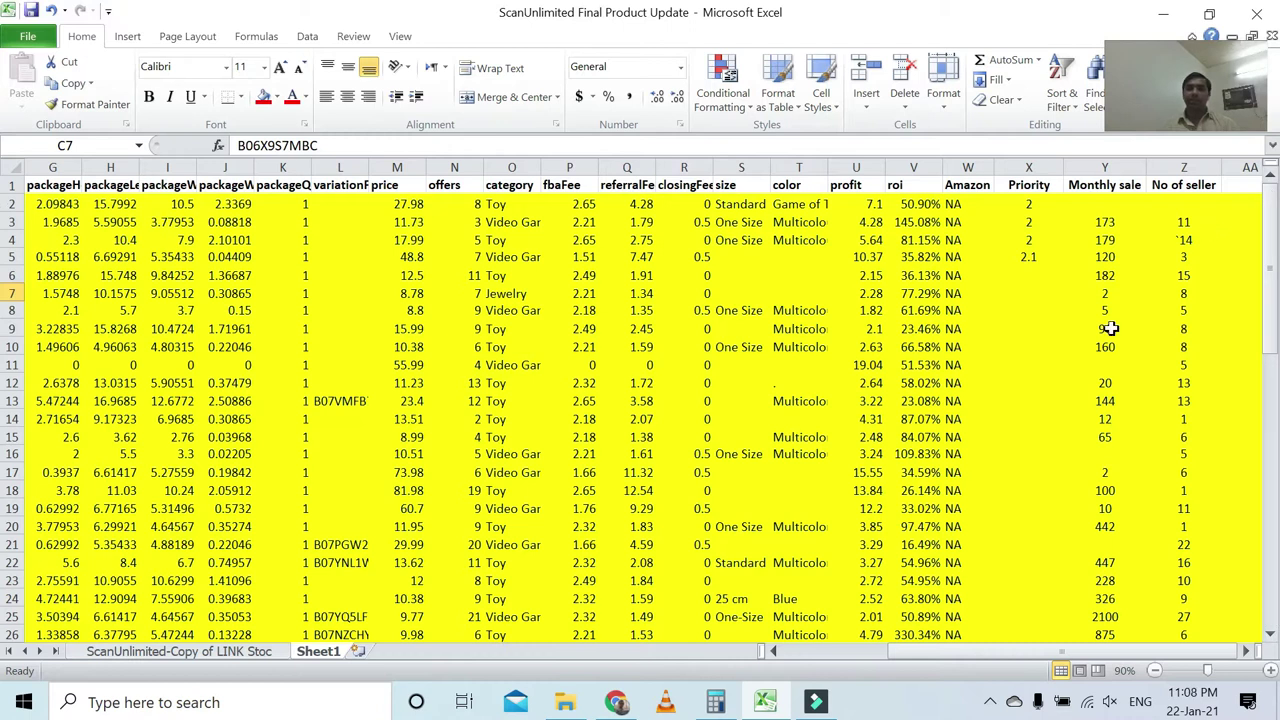
pyautogui.scroll(-3, 1110, 328)
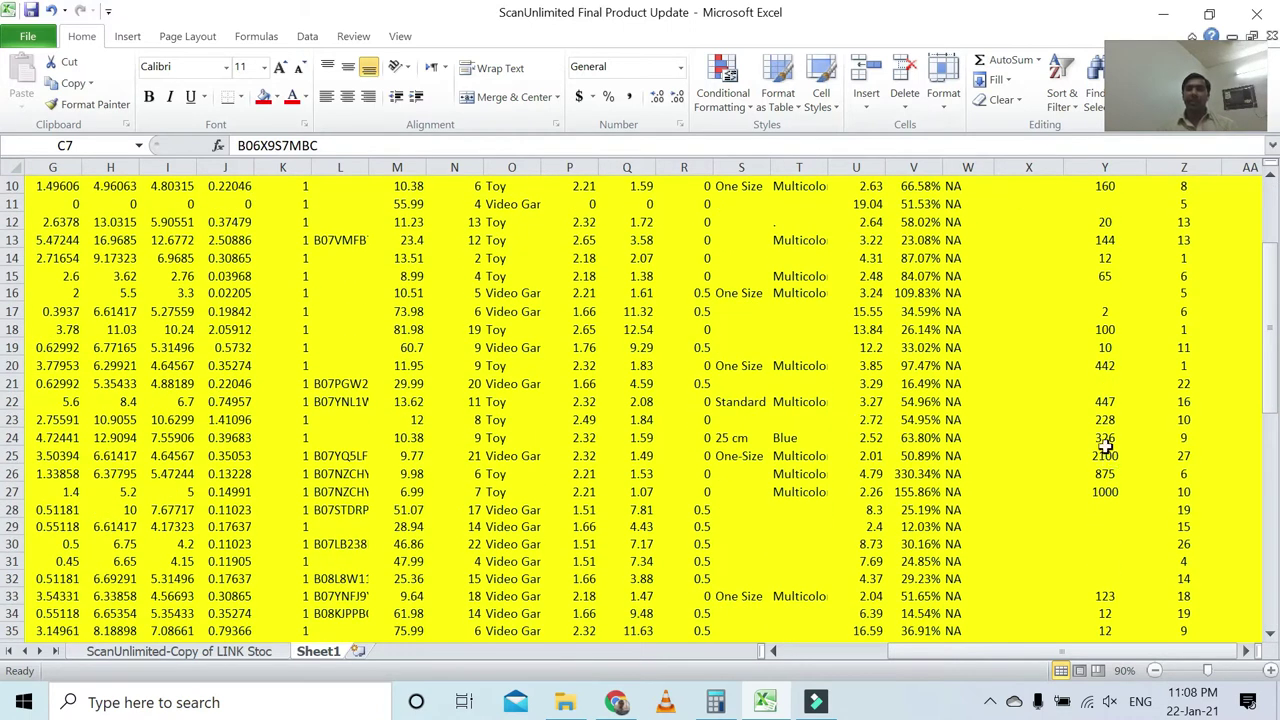
pyautogui.click(1108, 456)
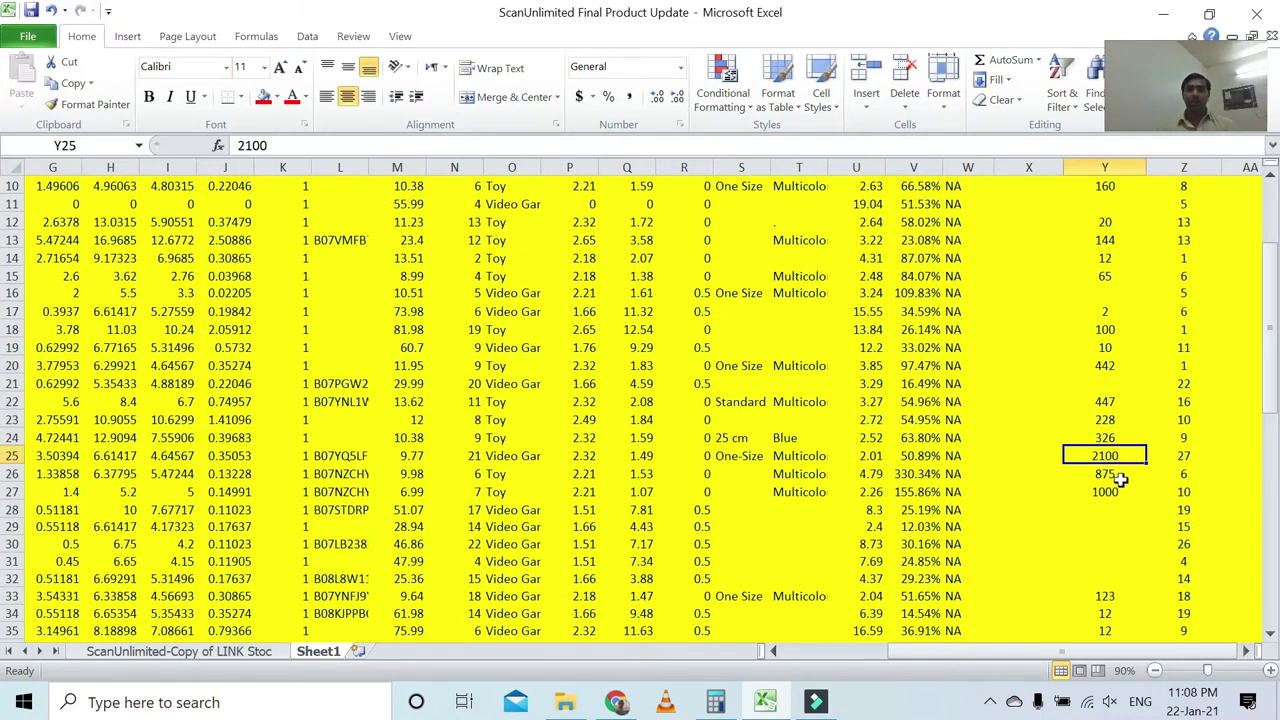
# Step: Select the monthly sale in Y27 and compare the Monthly sale values across the yellow rows on Sheet1, returning to the header row
pyautogui.click(1111, 492)
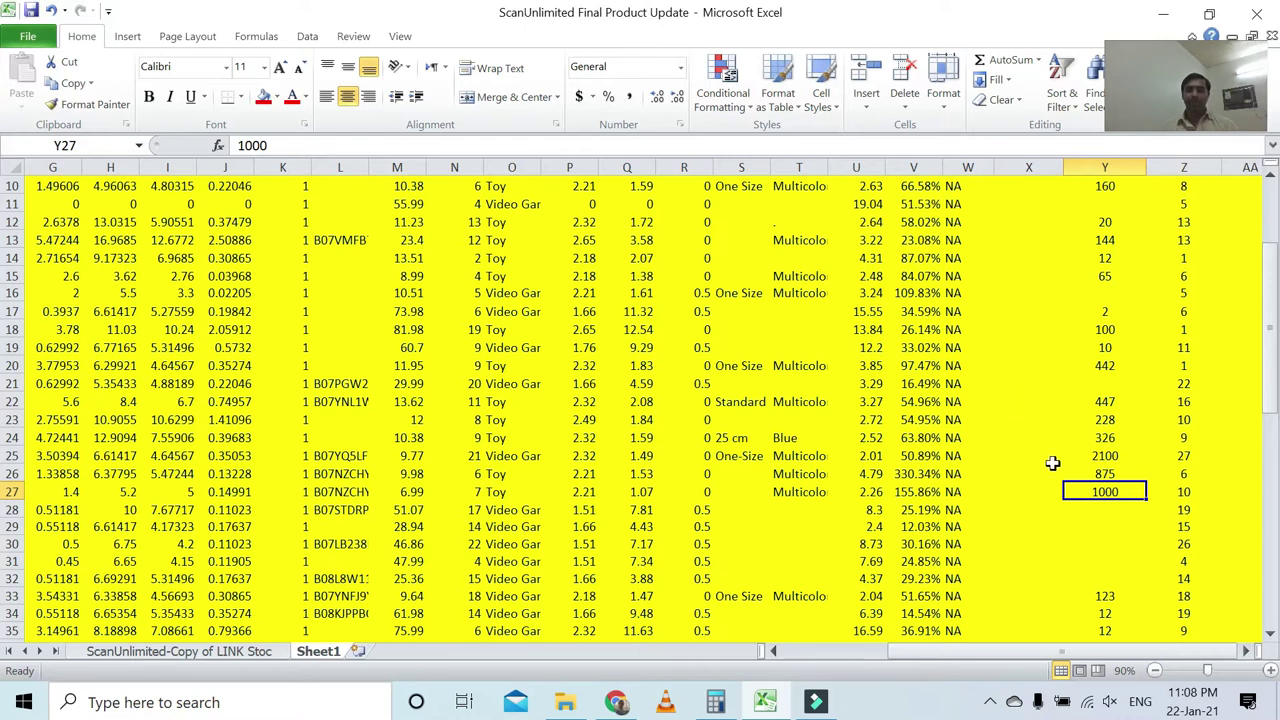
pyautogui.scroll(3, 1086, 441)
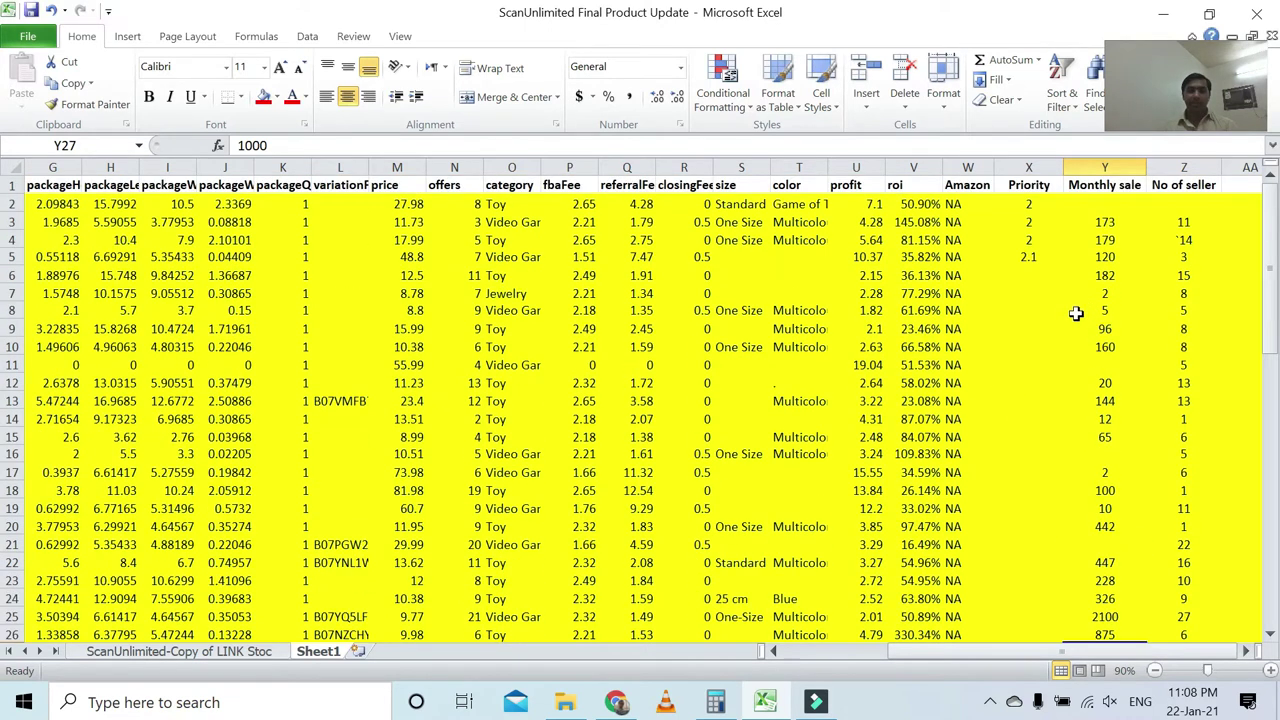
pyautogui.scroll(-3, 1076, 313)
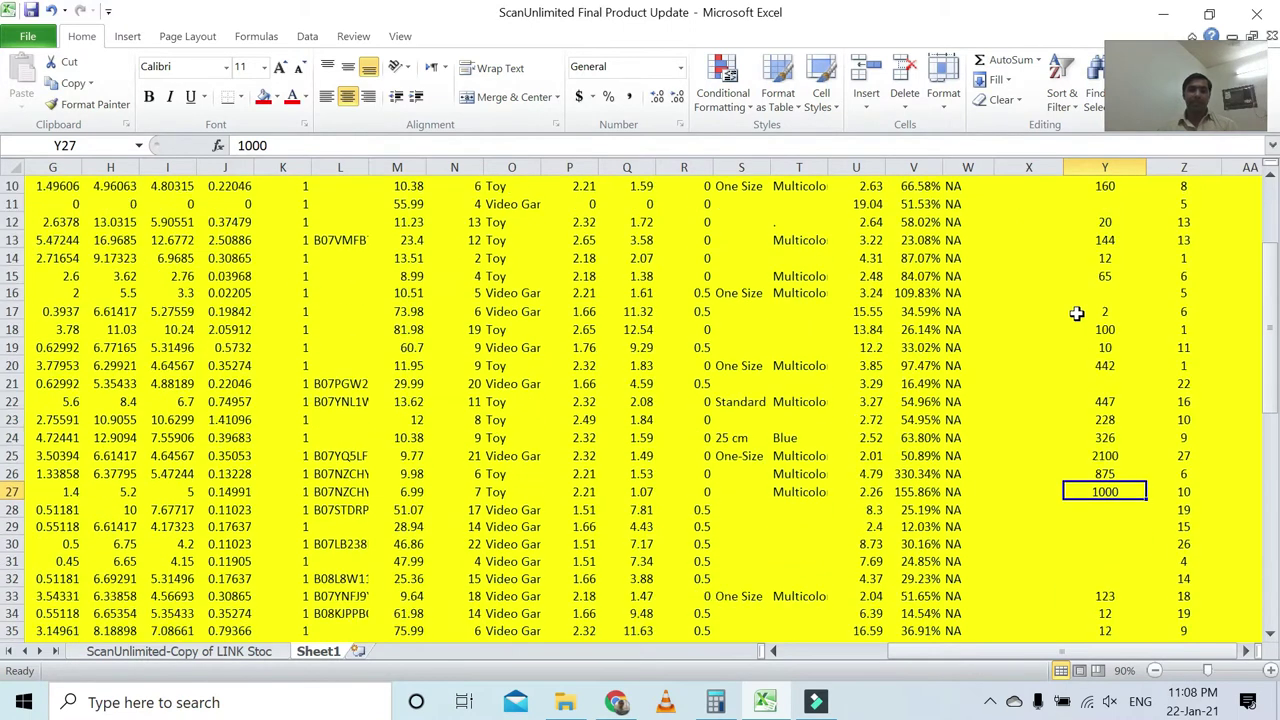
pyautogui.scroll(-3, 1076, 313)
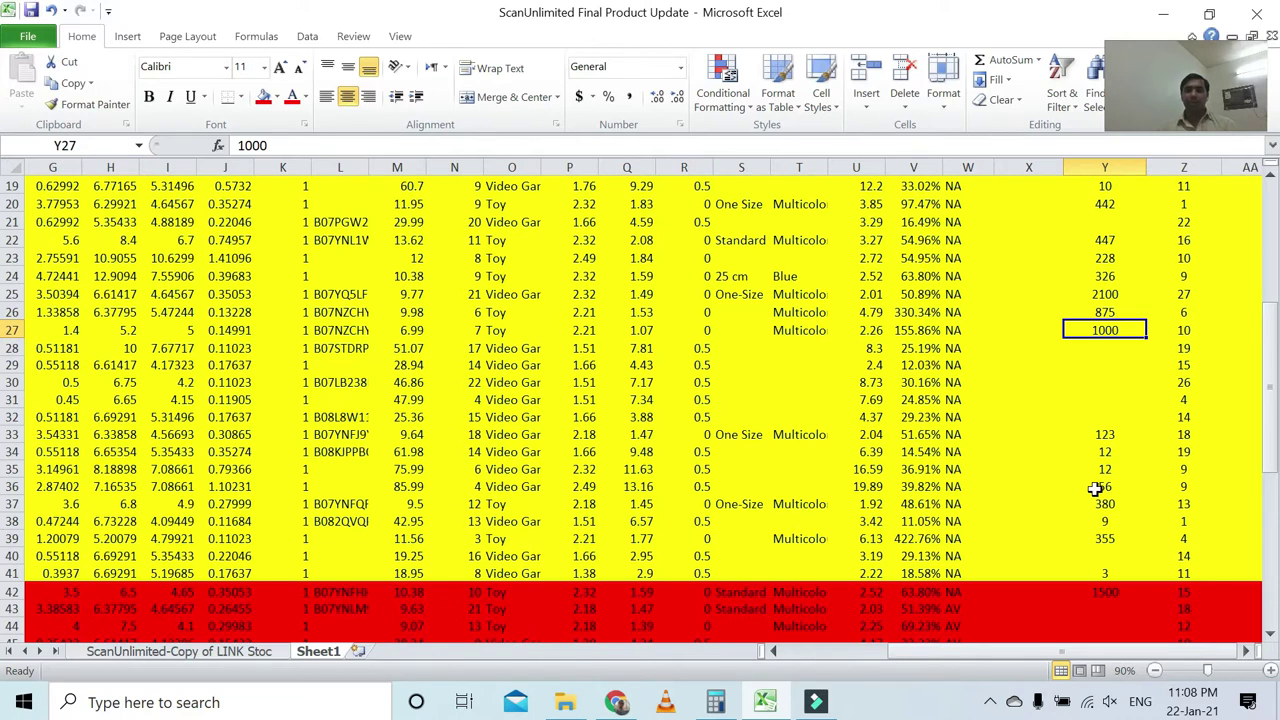
pyautogui.scroll(6, 1095, 488)
pyautogui.scroll(-6, 1095, 488)
pyautogui.scroll(4, 1085, 370)
pyautogui.scroll(2, 1077, 337)
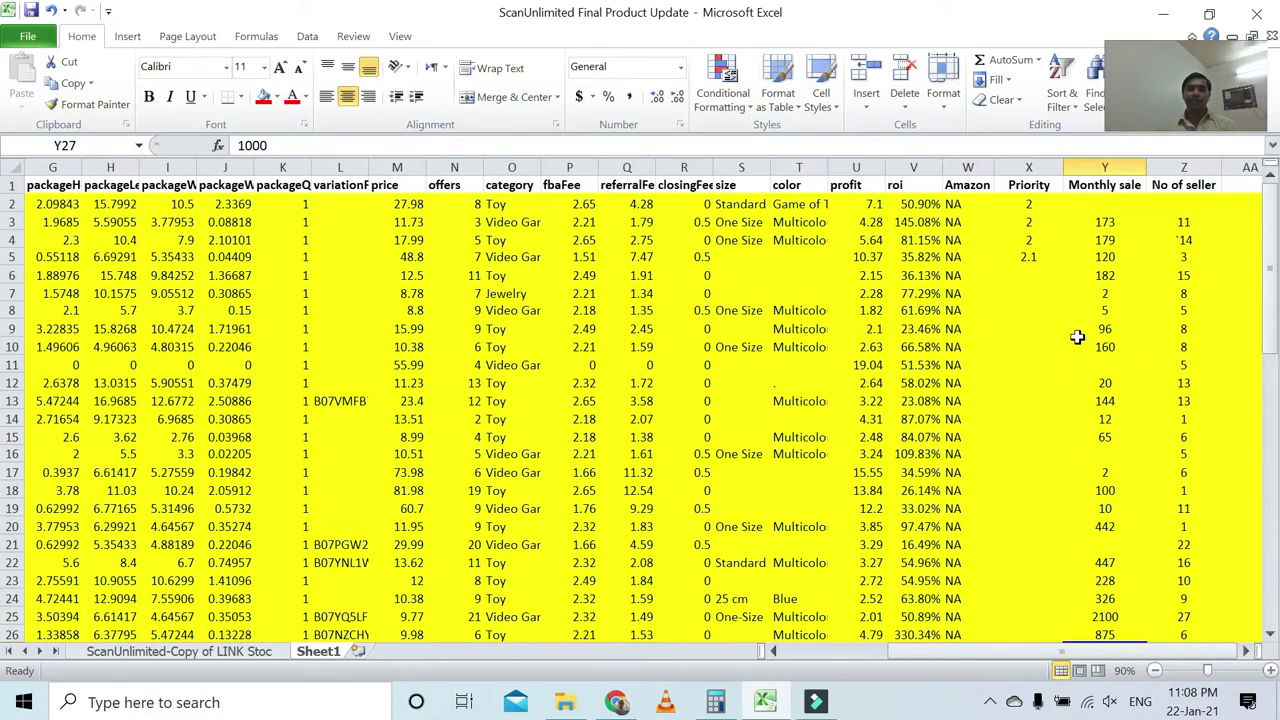
pyautogui.scroll(-4, 1077, 337)
pyautogui.scroll(4, 1077, 337)
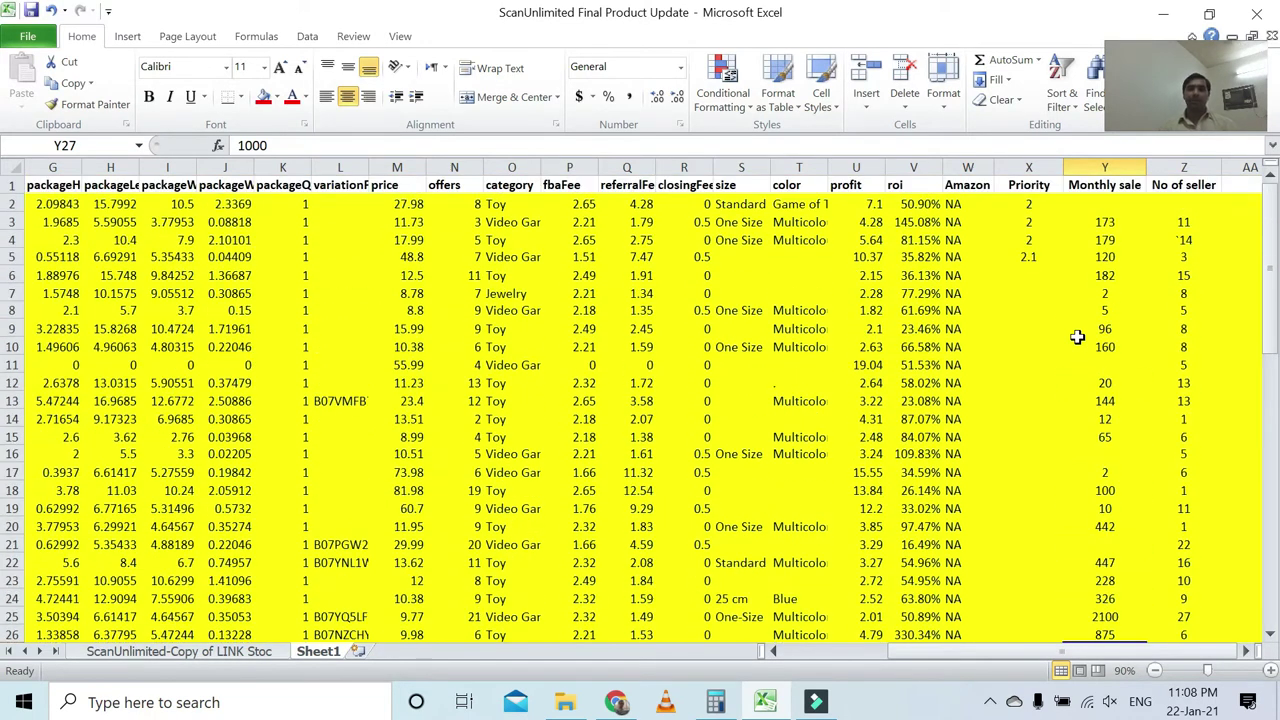
# Step: Examine the profit column through the yellow product rows and select the Amazon availability in W5
pyautogui.click(858, 166)
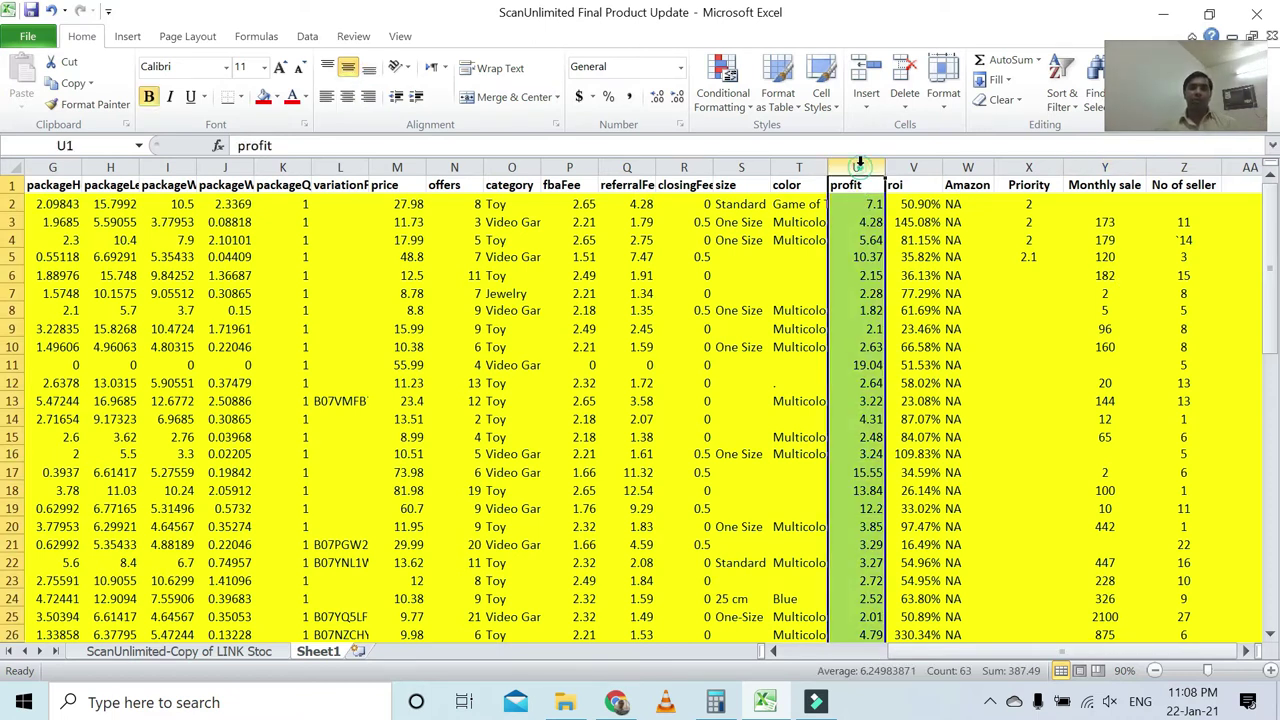
pyautogui.click(964, 255)
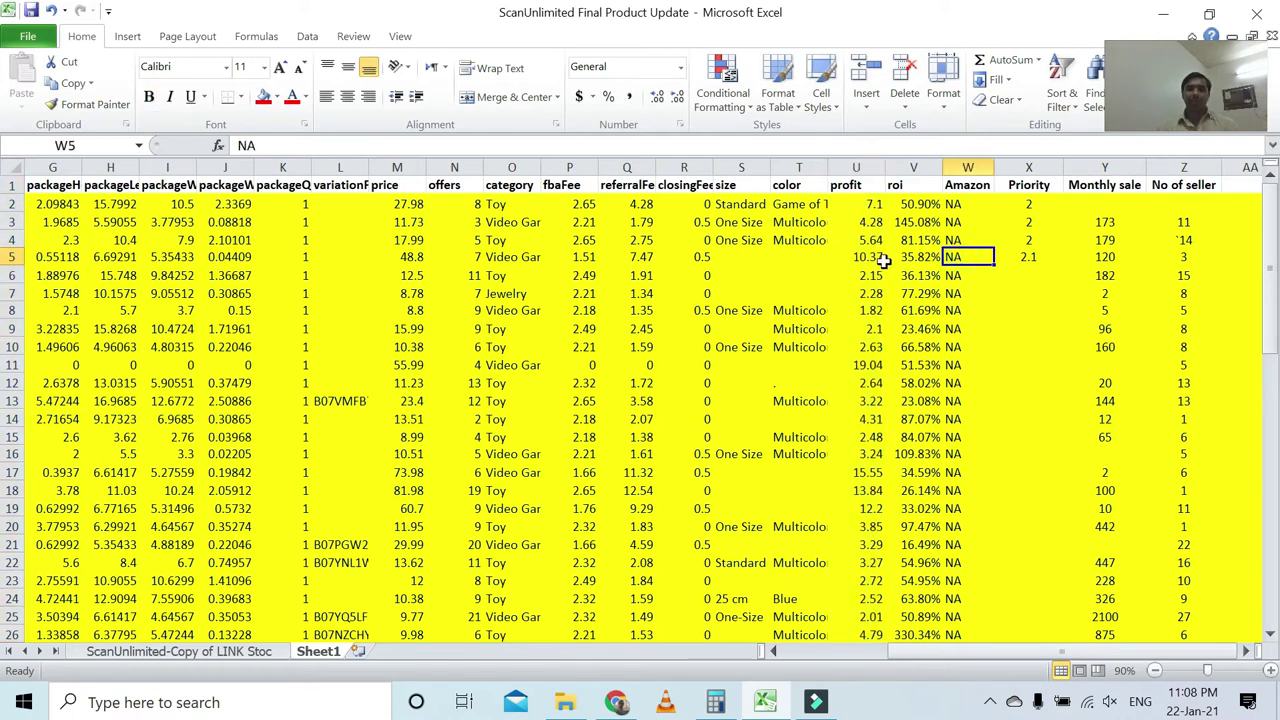
pyautogui.scroll(-8, 872, 287)
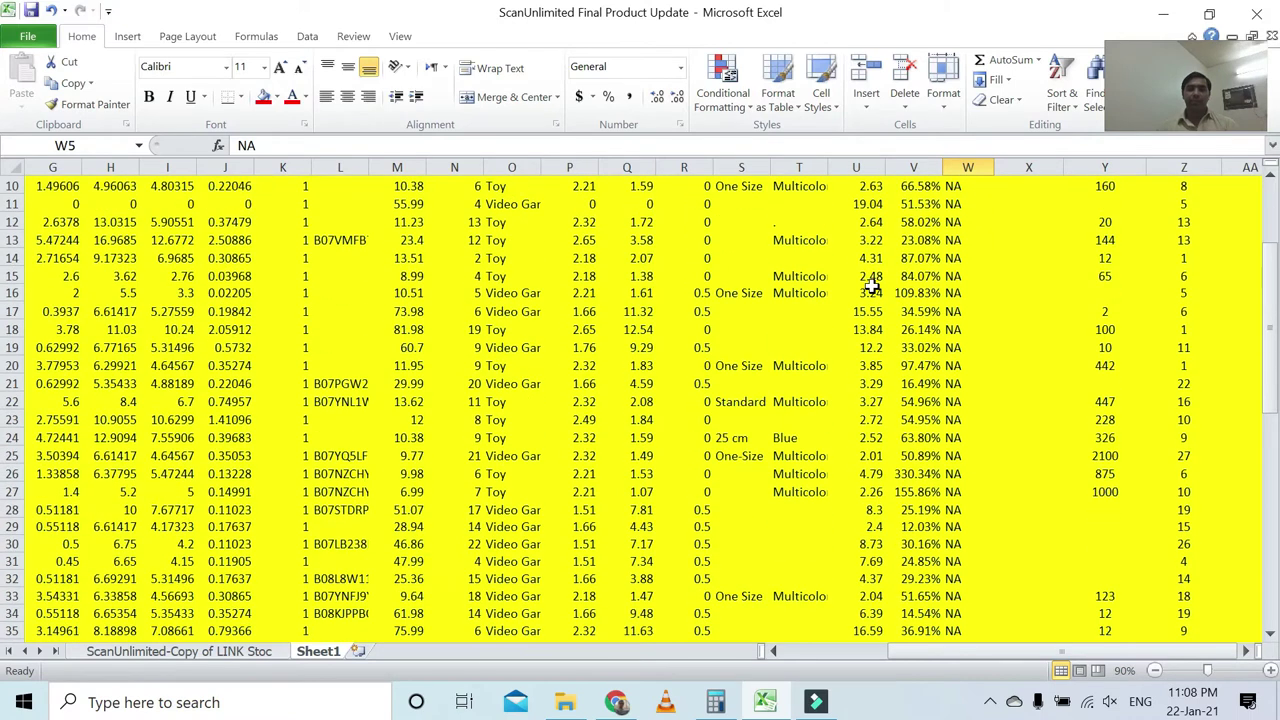
pyautogui.scroll(8, 872, 287)
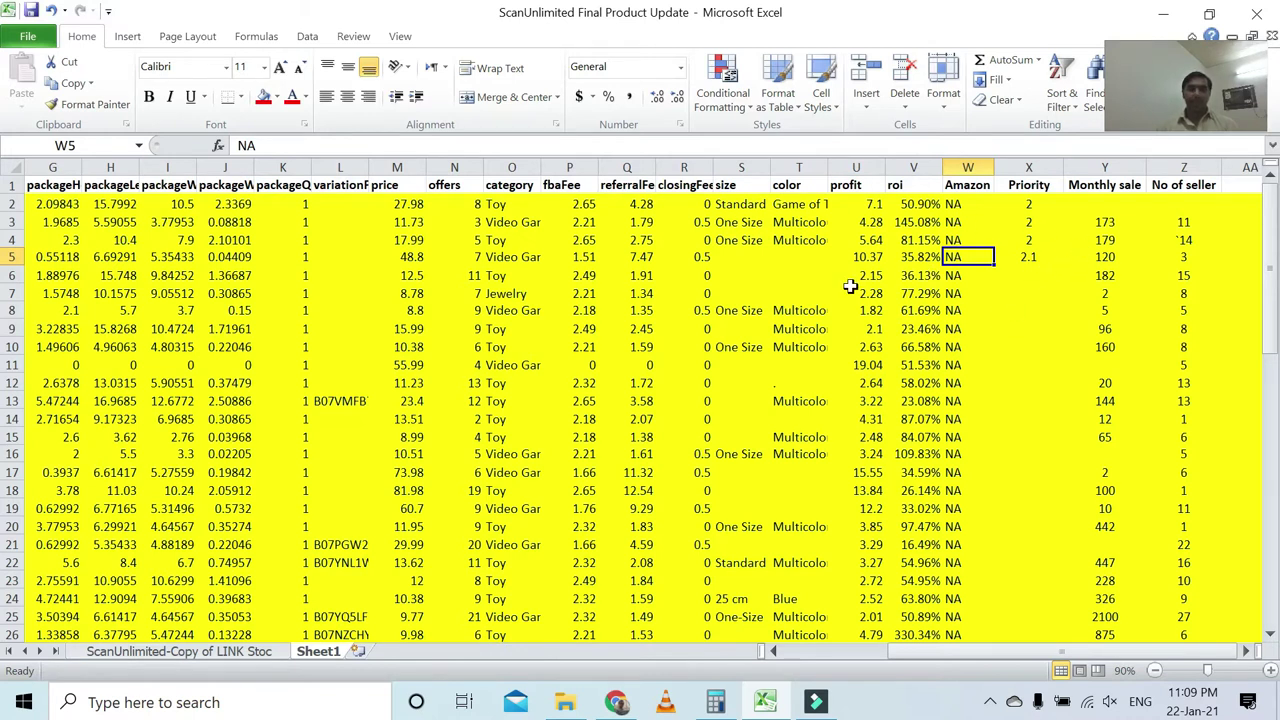
pyautogui.scroll(-8, 849, 287)
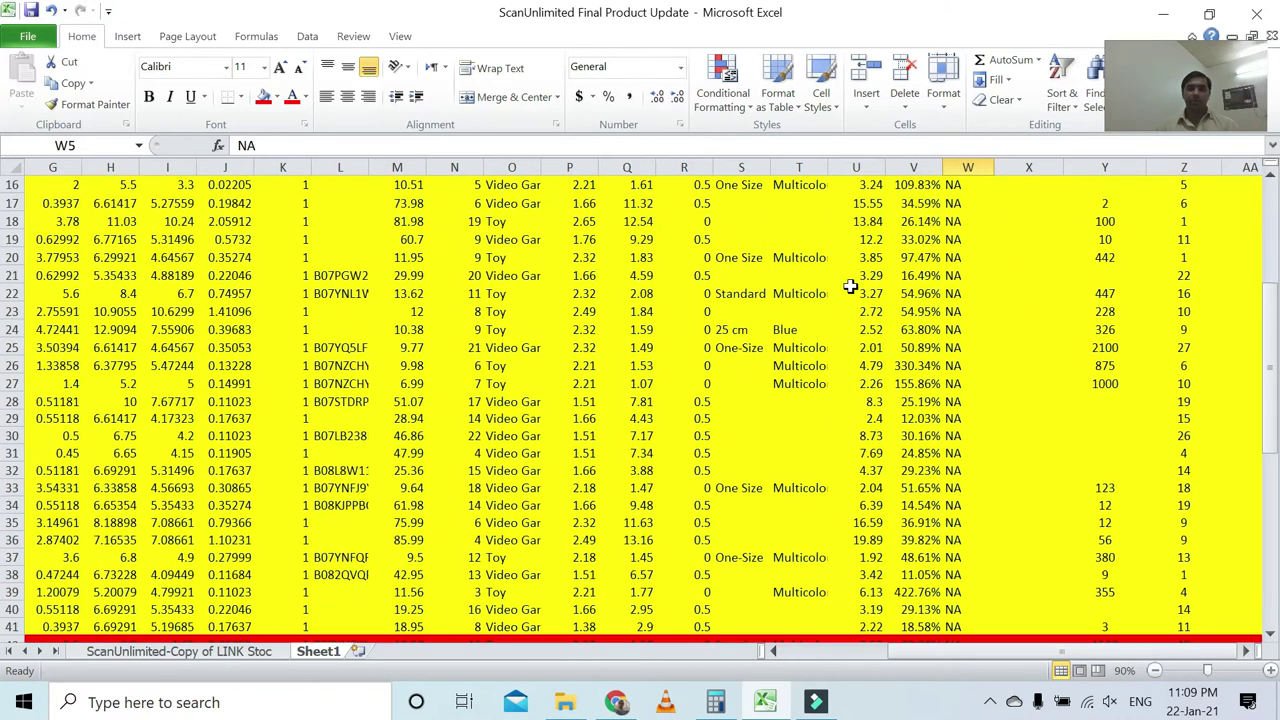
pyautogui.scroll(8, 849, 287)
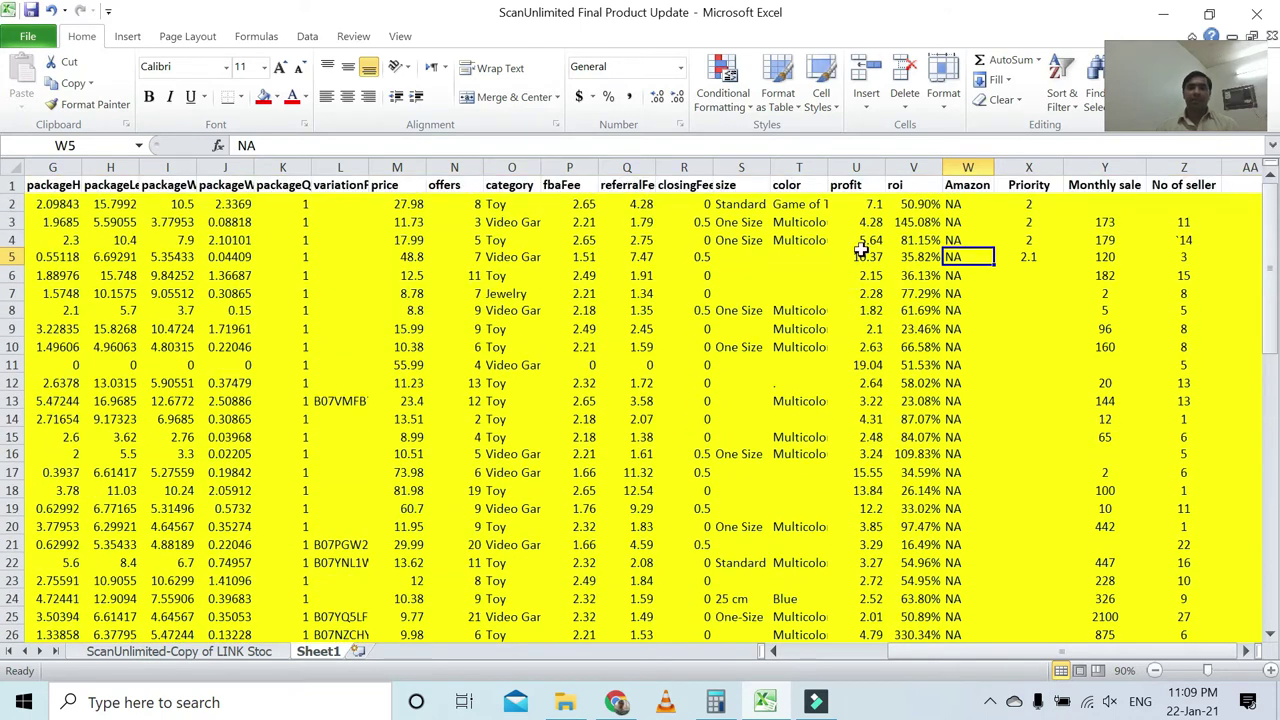
# Step: Compare the profit and roi columns, ending with the profit column selected over the yellow rows
pyautogui.click(862, 168)
pyautogui.click(914, 170)
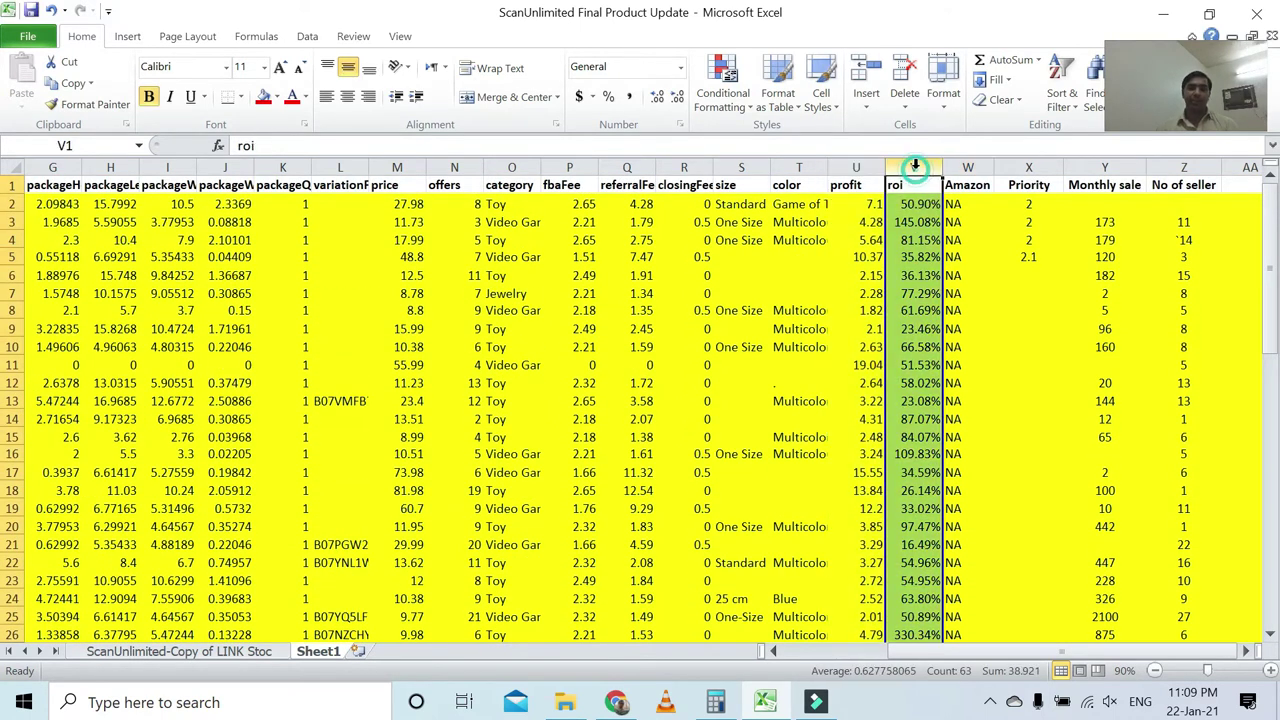
pyautogui.click(871, 166)
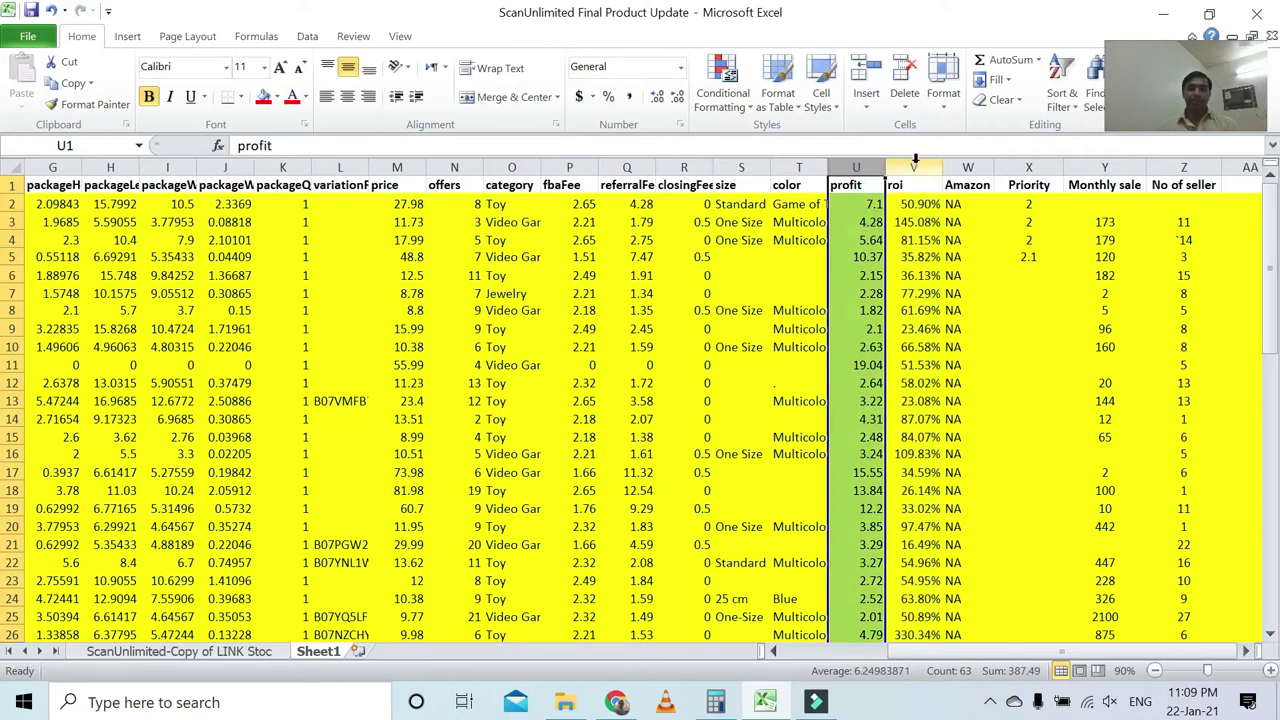
pyautogui.click(913, 160)
pyautogui.click(851, 162)
pyautogui.scroll(-5, 943, 286)
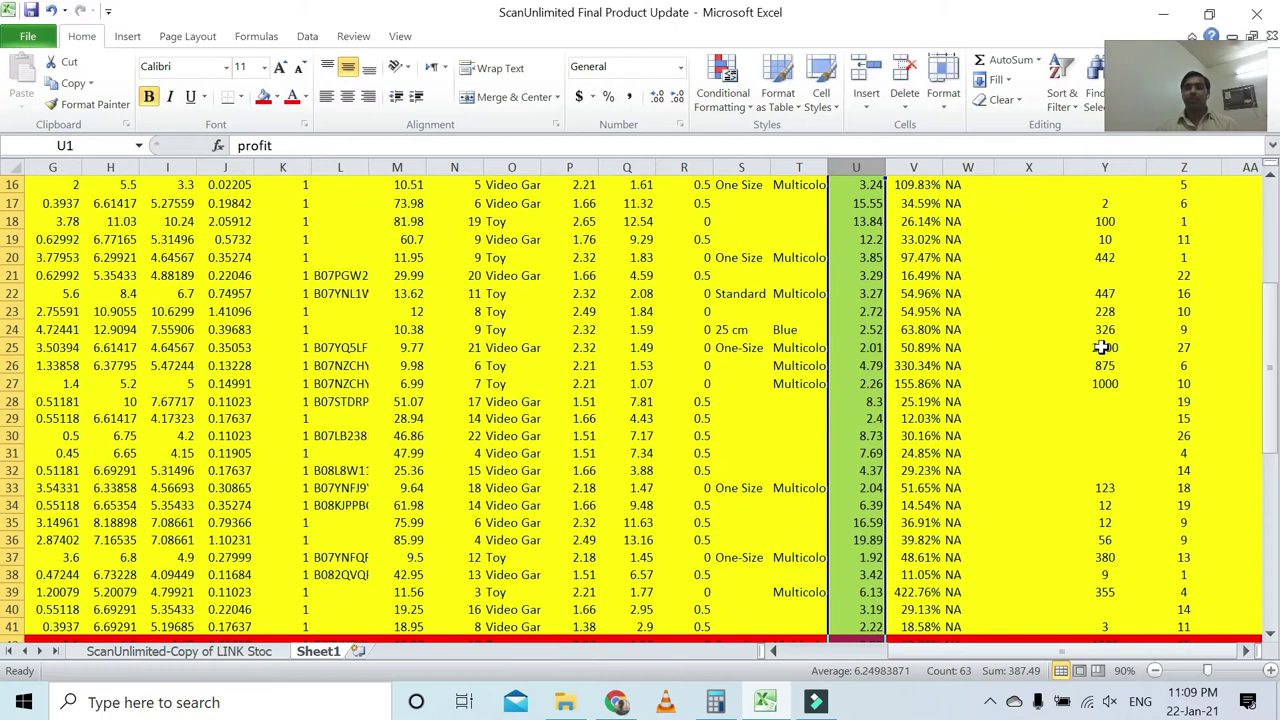
# Step: Pick the product in row 25 with monthly sale 2100 and copy its product code from C25
pyautogui.click(1098, 352)
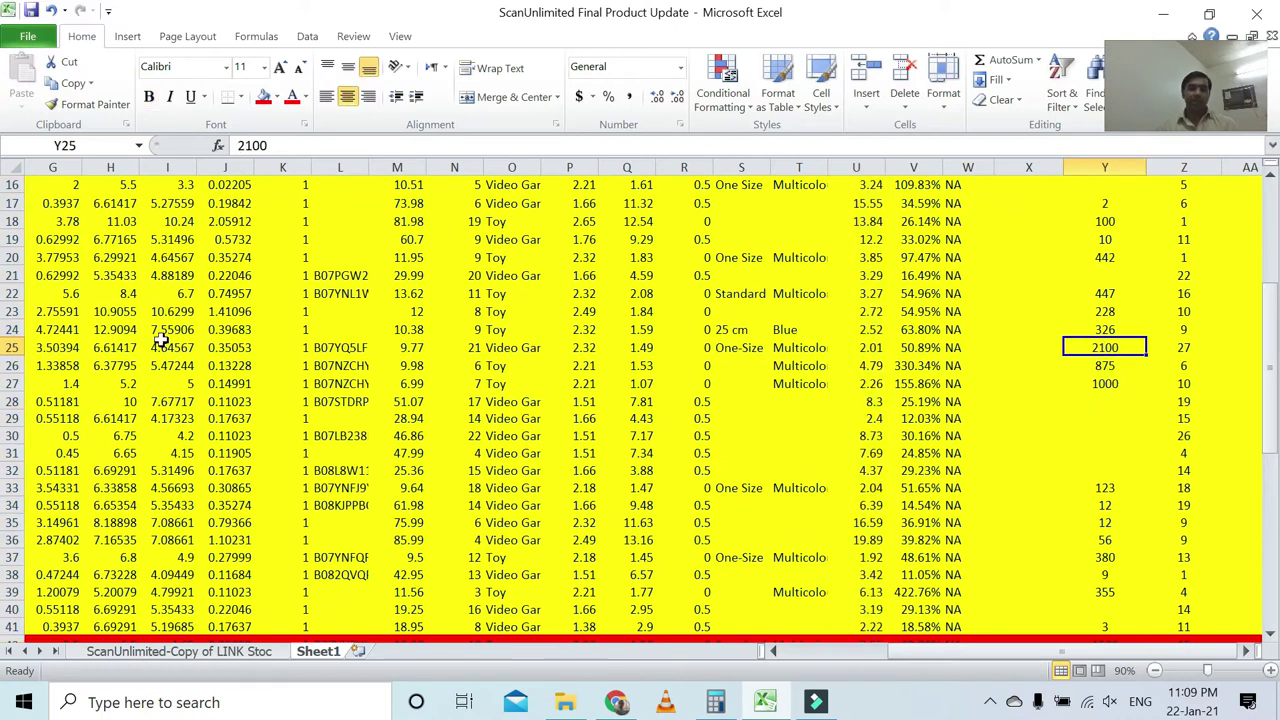
pyautogui.click(14, 347)
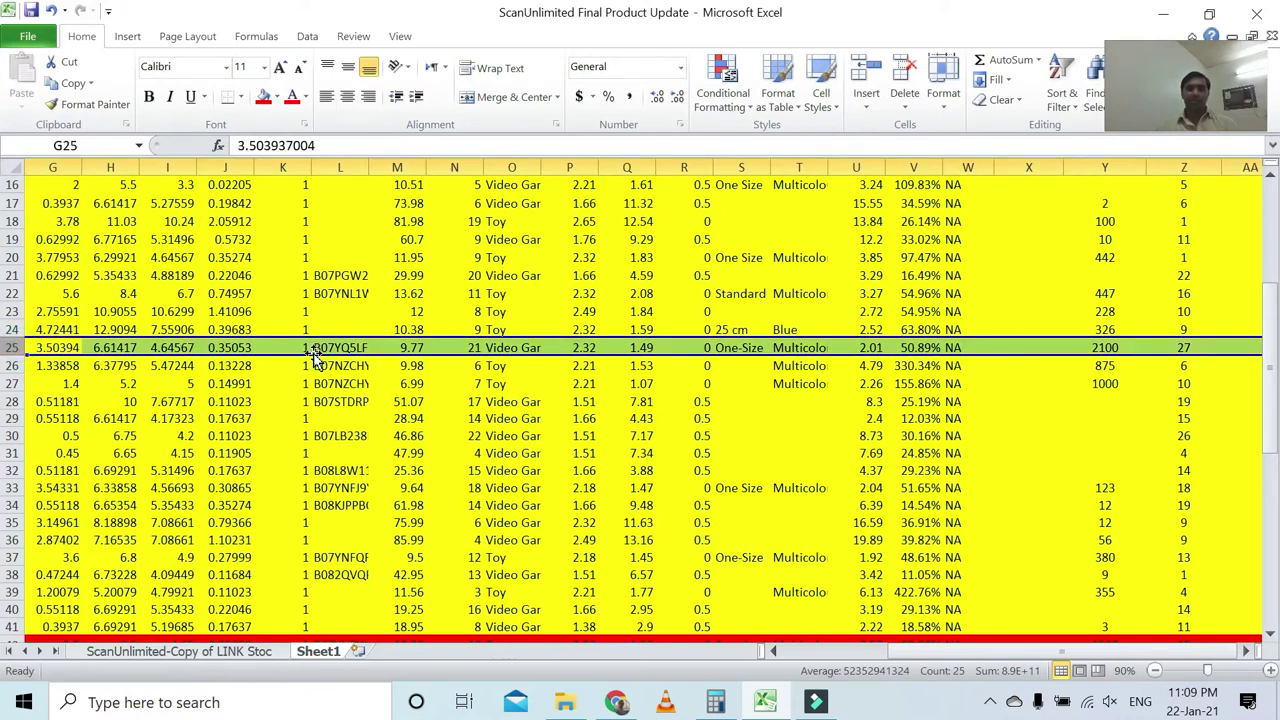
pyautogui.press('Left')
pyautogui.press('Home')
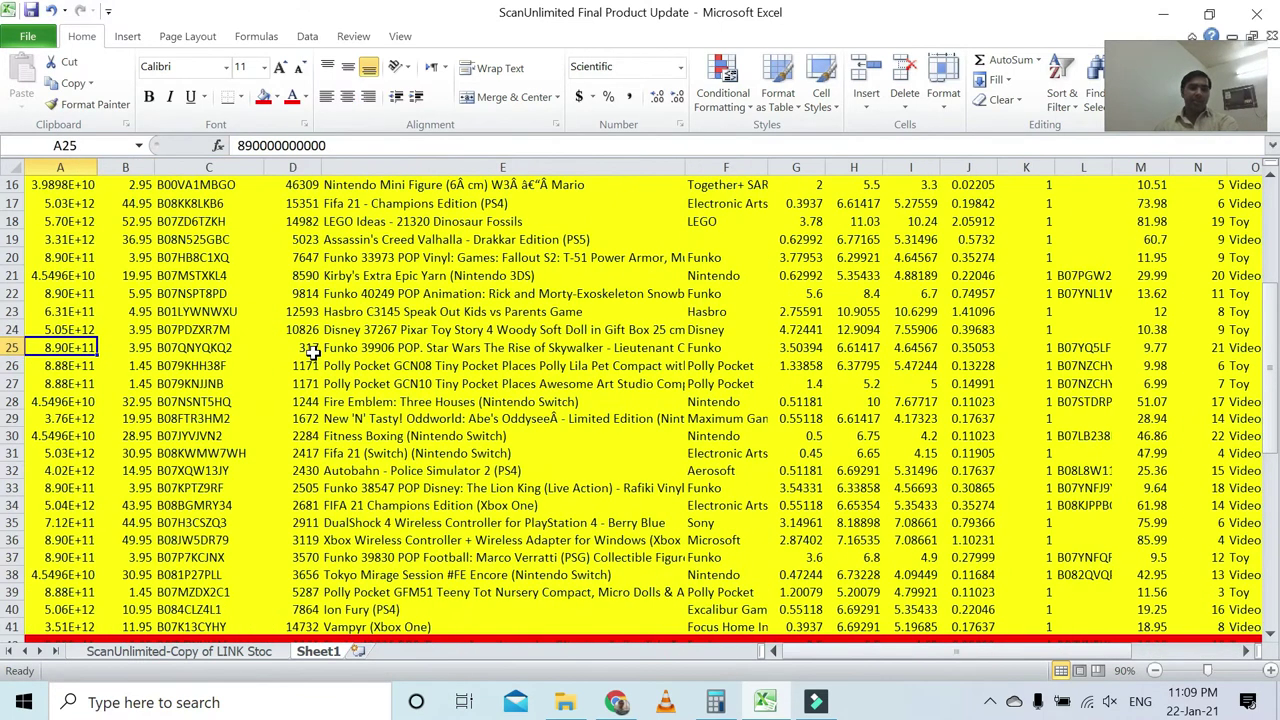
pyautogui.press('Right')
pyautogui.press('Right')
pyautogui.hotkey('ctrl', 'c')
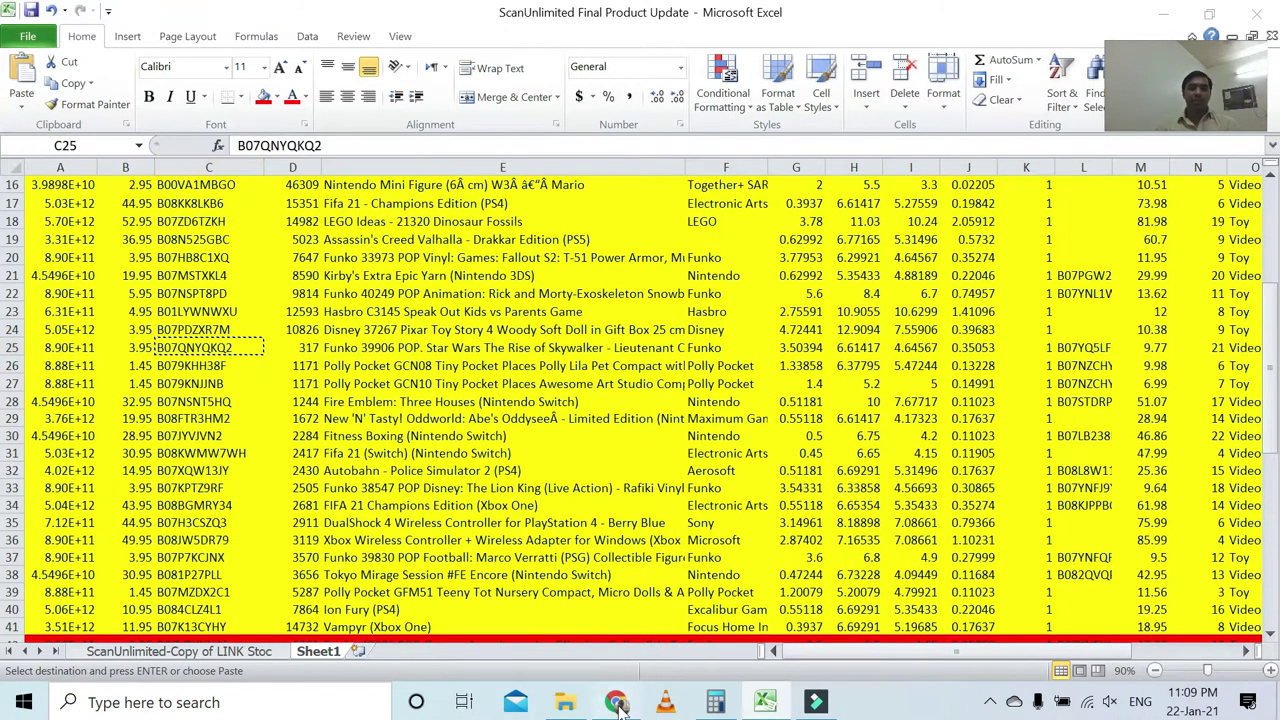
# Step: Switch to Chrome, search Amazon.co.uk for the copied code B07QNYQKQ2, and bring up the open Fulfilment by Amazon Revenue Calculator page
pyautogui.click(616, 702)
pyautogui.click(600, 16)
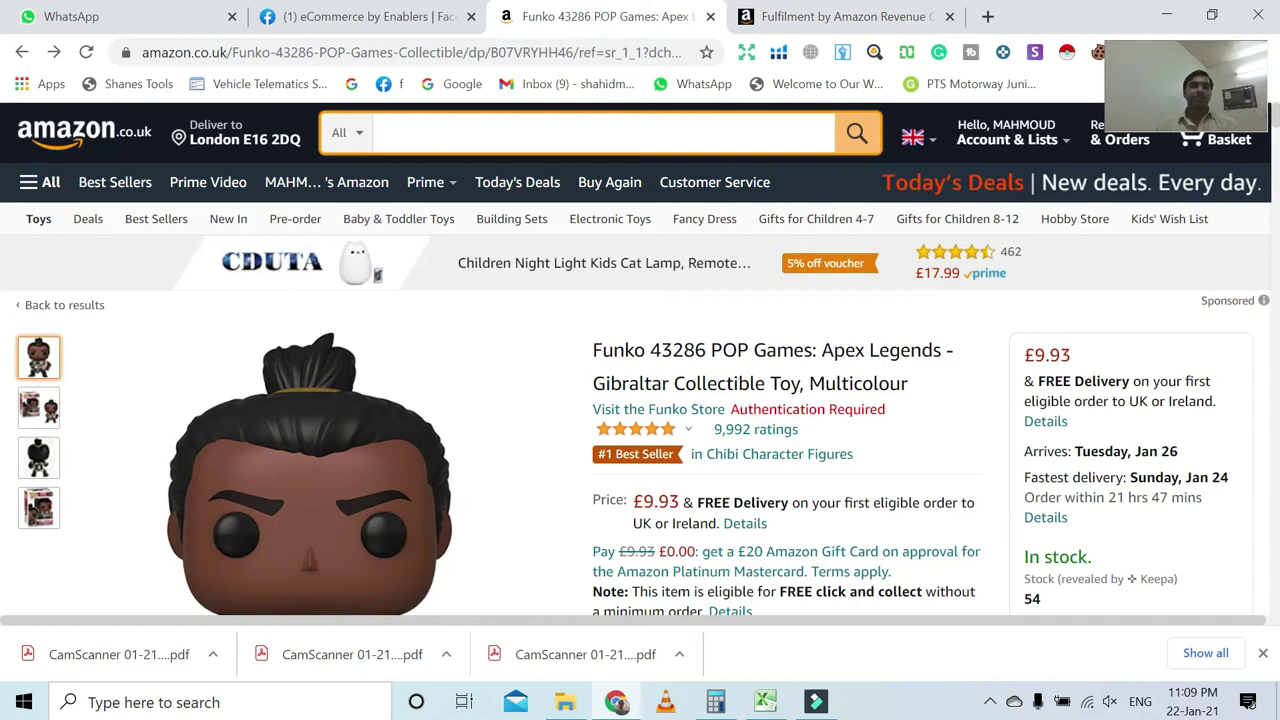
pyautogui.hotkey('ctrl', 'v')
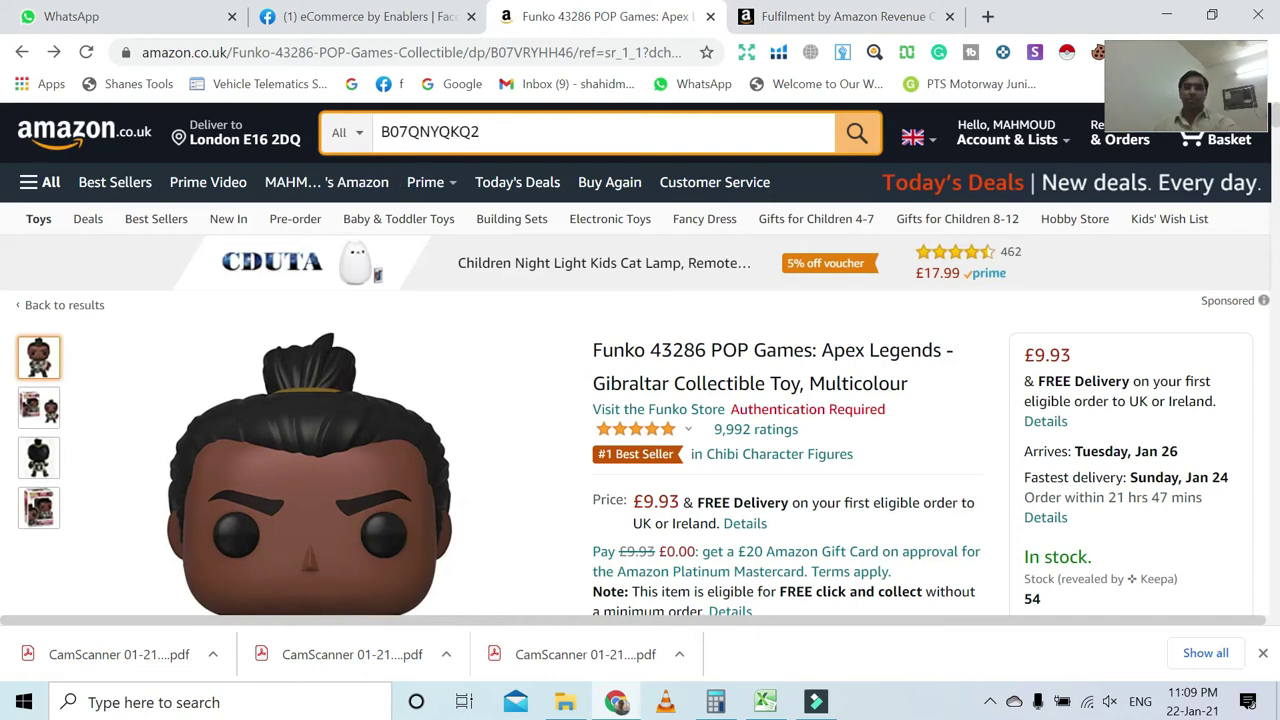
pyautogui.press('Return')
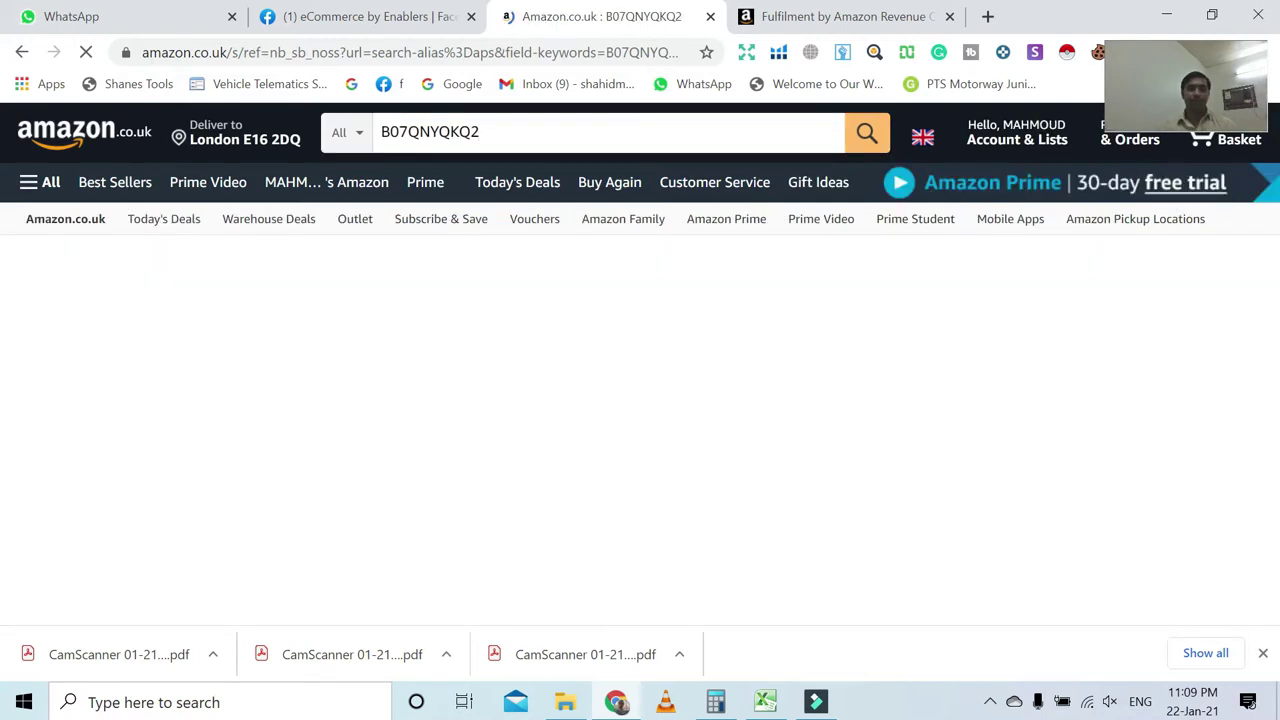
pyautogui.scroll(-4, 433, 203)
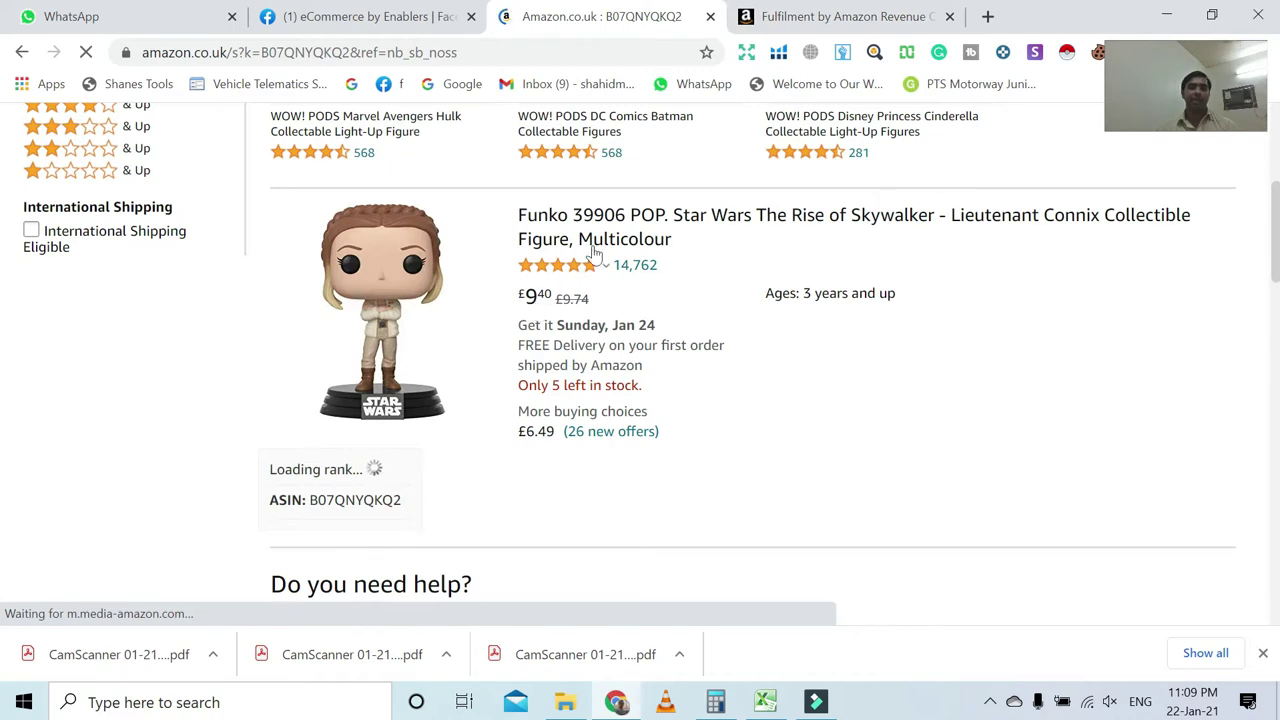
pyautogui.hotkey('ctrl', 'Tab')
pyautogui.scroll(4, 600, 207)
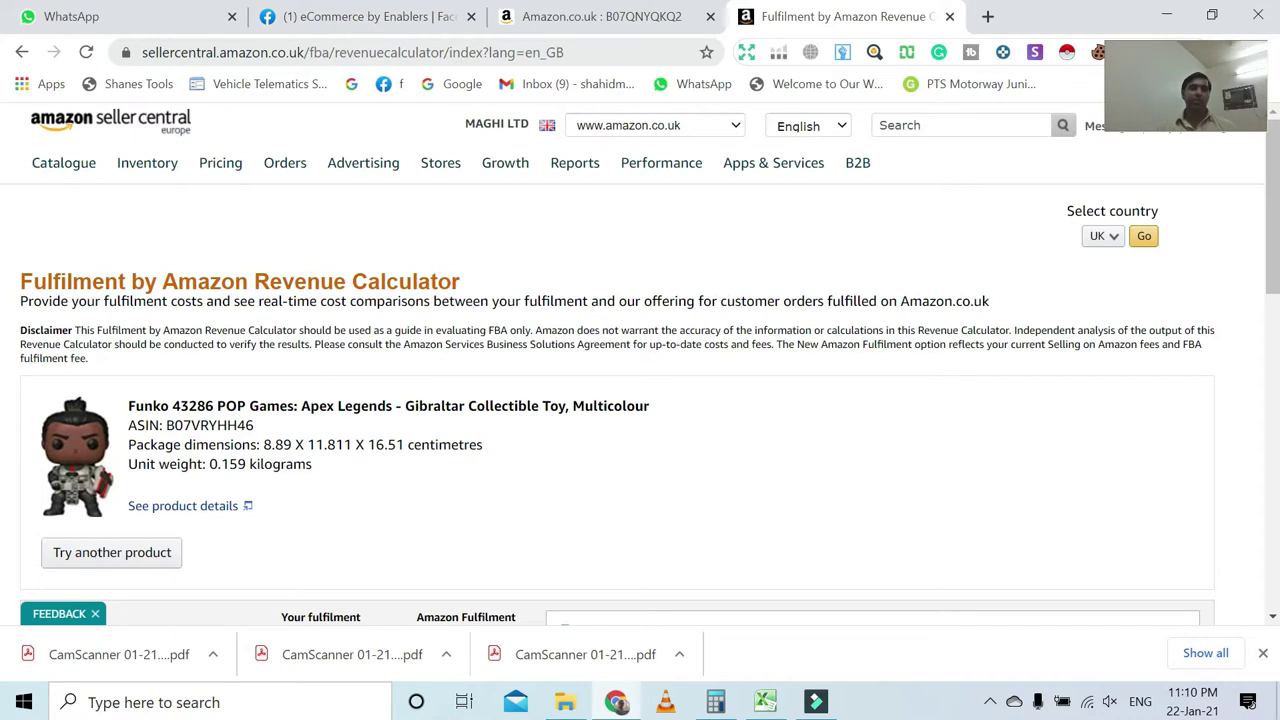
# Step: Search Google for "amazon fba calculator uk" in a new tab, open the Amazon Seller Central result, and close that tab
pyautogui.click(985, 16)
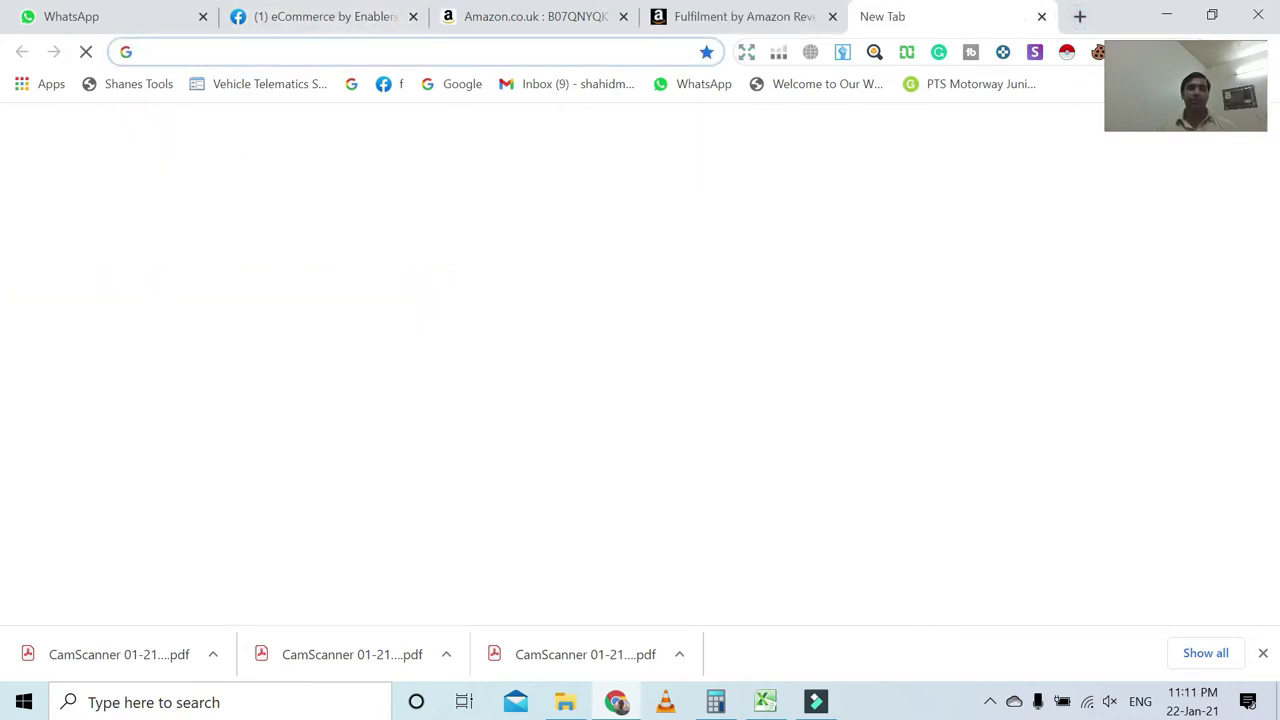
pyautogui.write('ama')
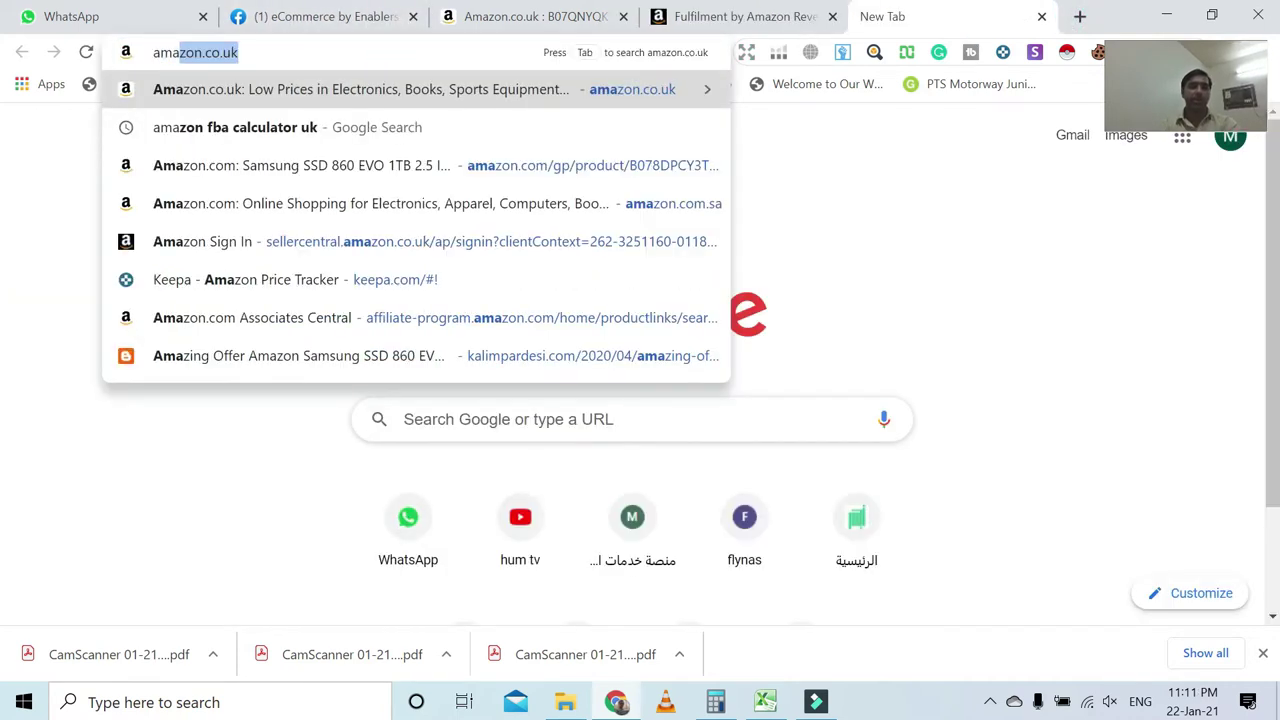
pyautogui.click(269, 134)
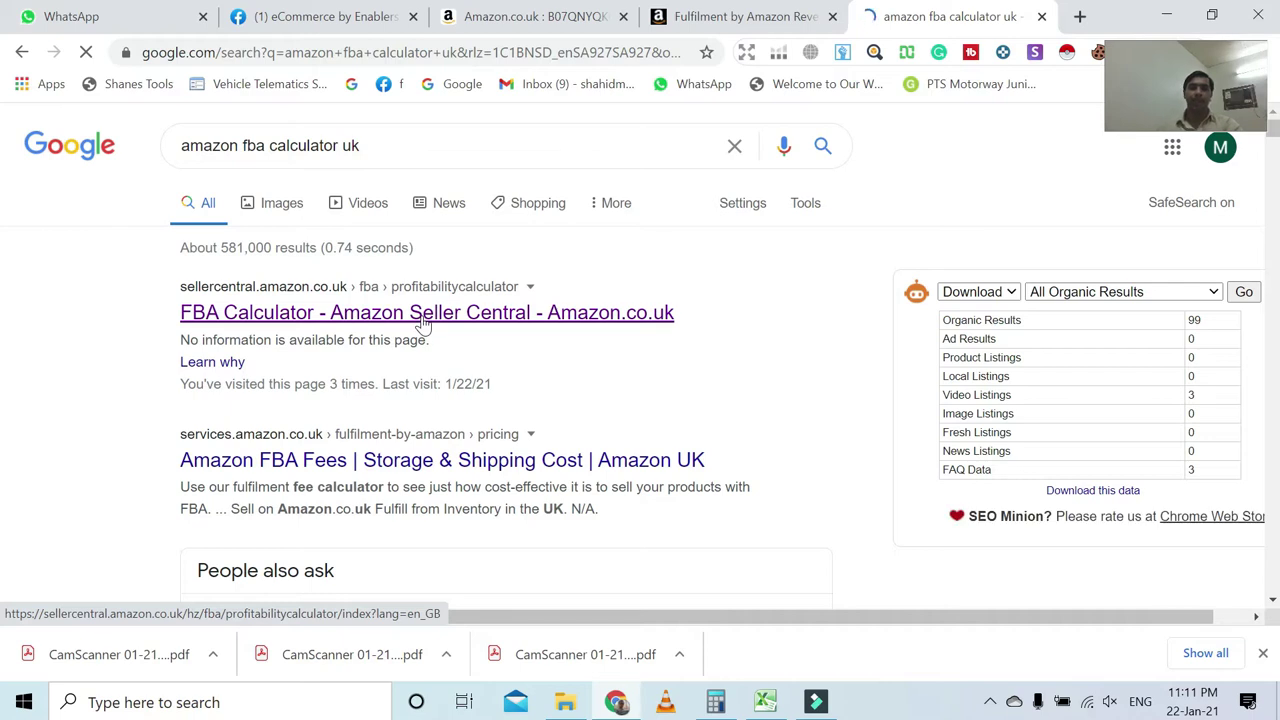
pyautogui.click(422, 314)
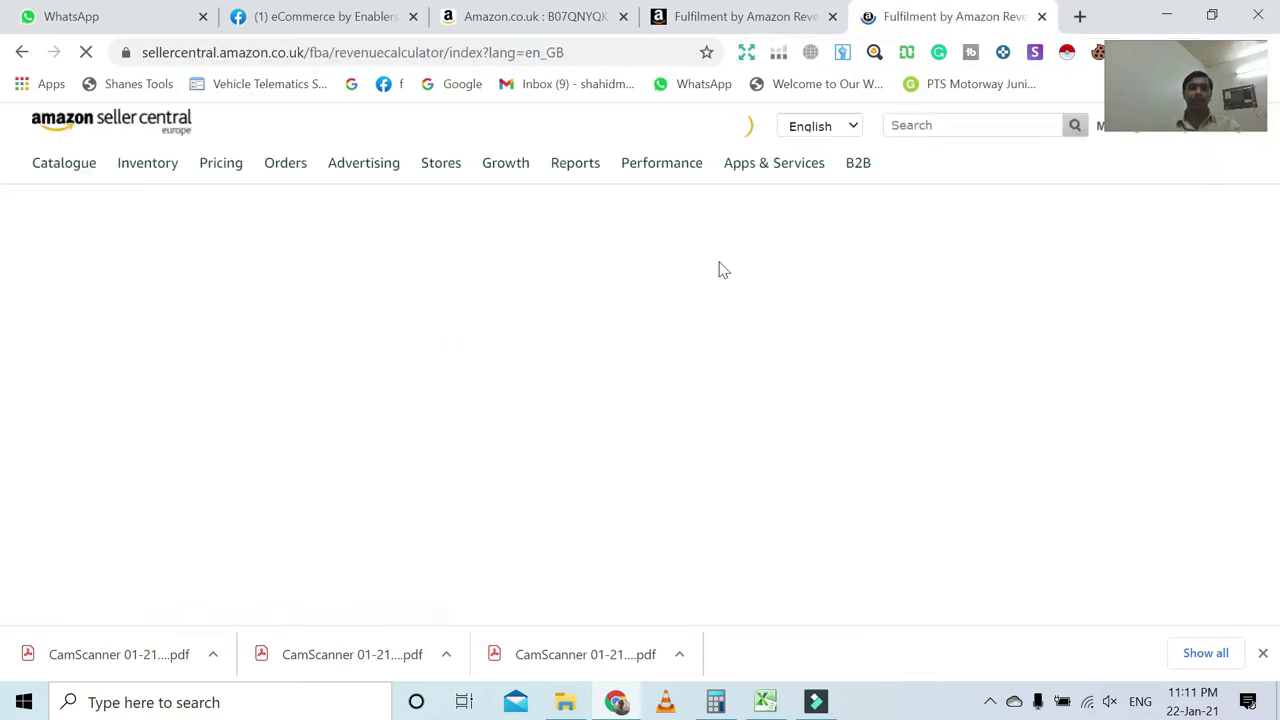
pyautogui.click(1041, 16)
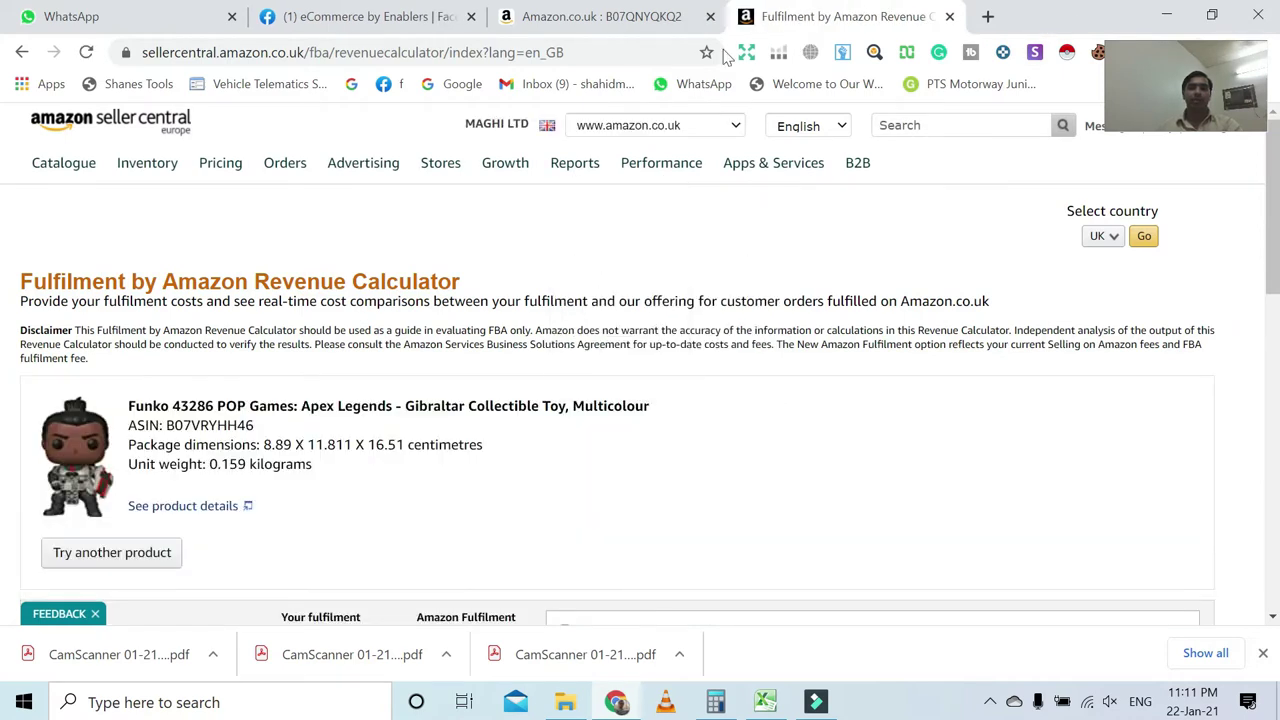
# Step: Replace the product in the Revenue Calculator by searching for ASIN B07QNYQKQ2 and bring its revenue fields into view
pyautogui.click(104, 554)
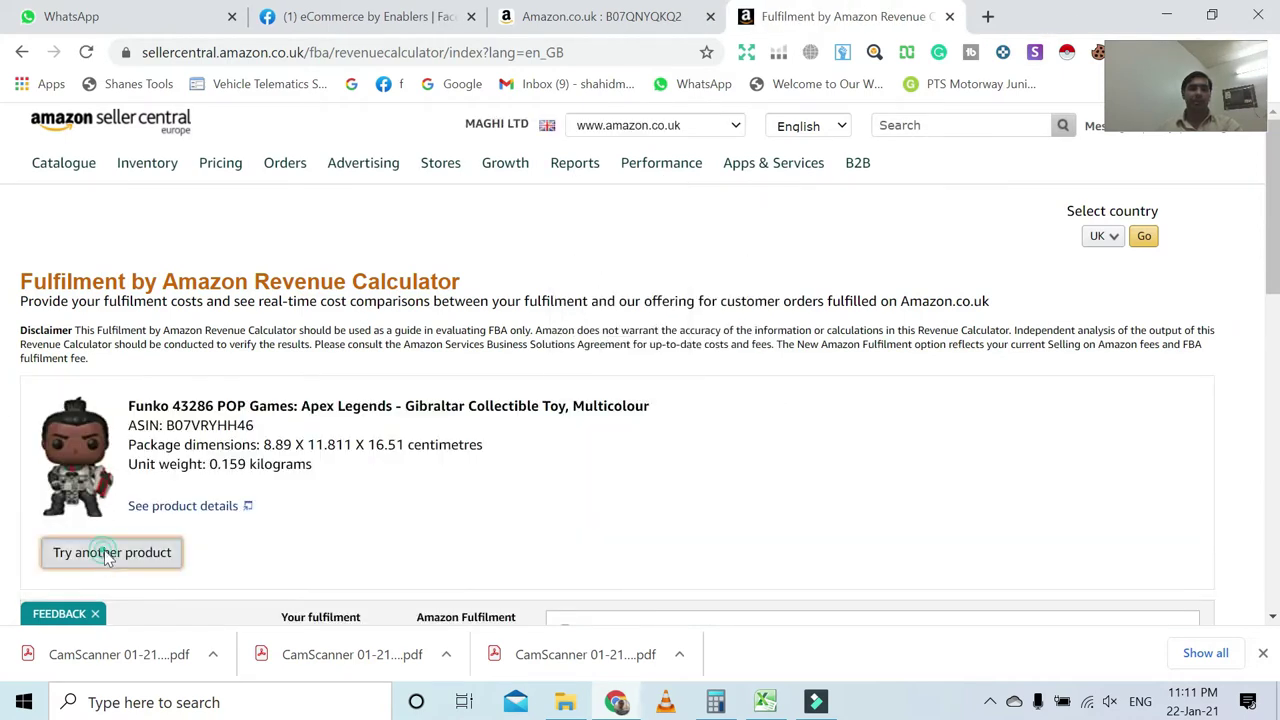
pyautogui.scroll(-2, 226, 283)
pyautogui.scroll(1, 816, 340)
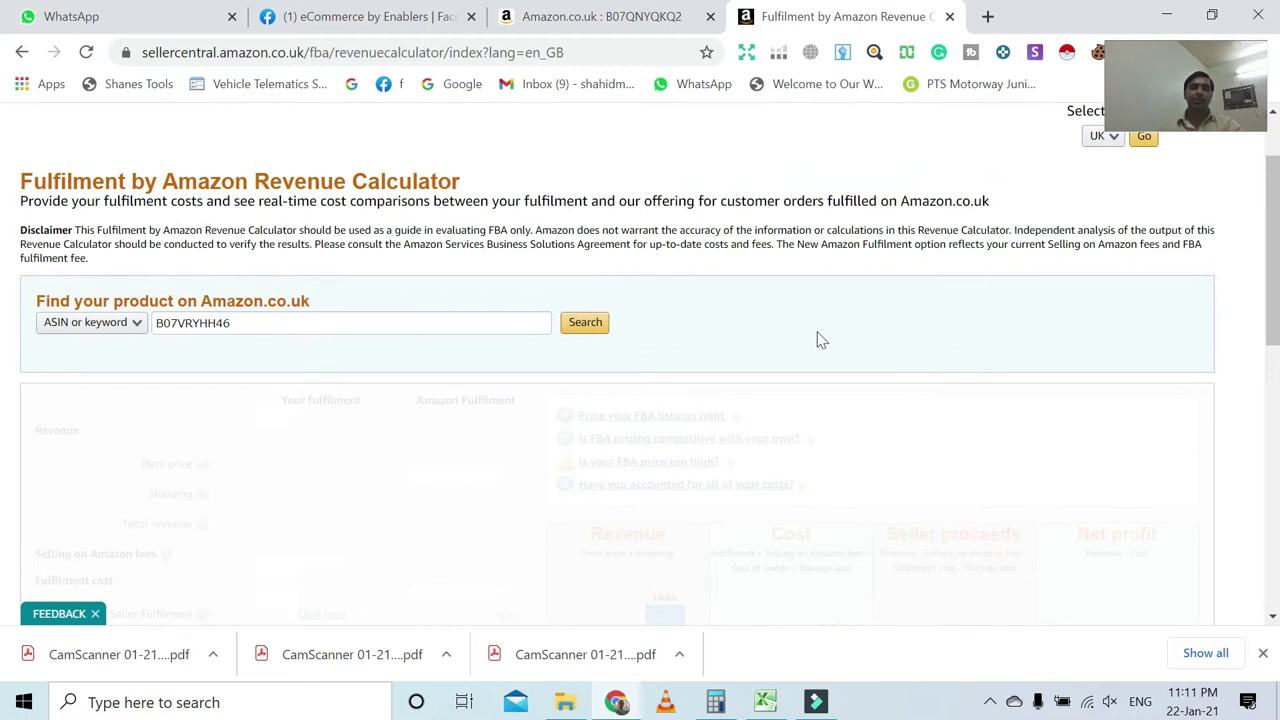
pyautogui.moveTo(258, 322); pyautogui.dragTo(128, 322)
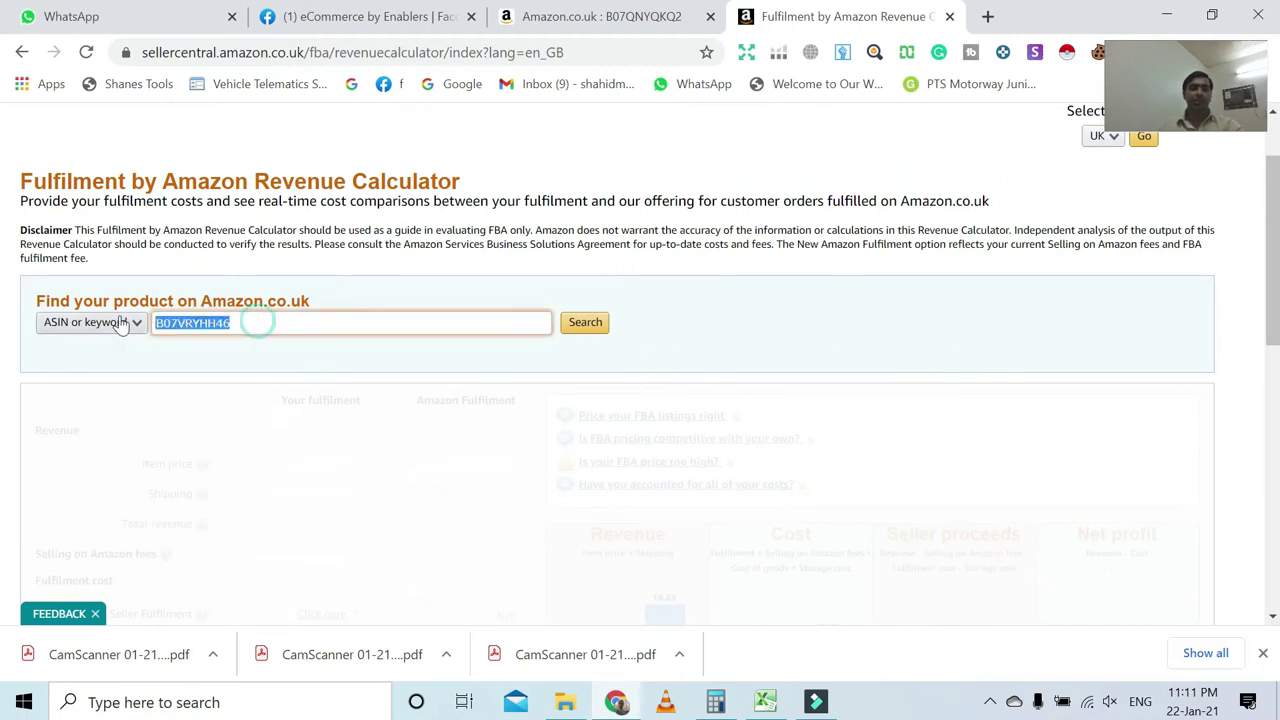
pyautogui.hotkey('ctrl', 'v')
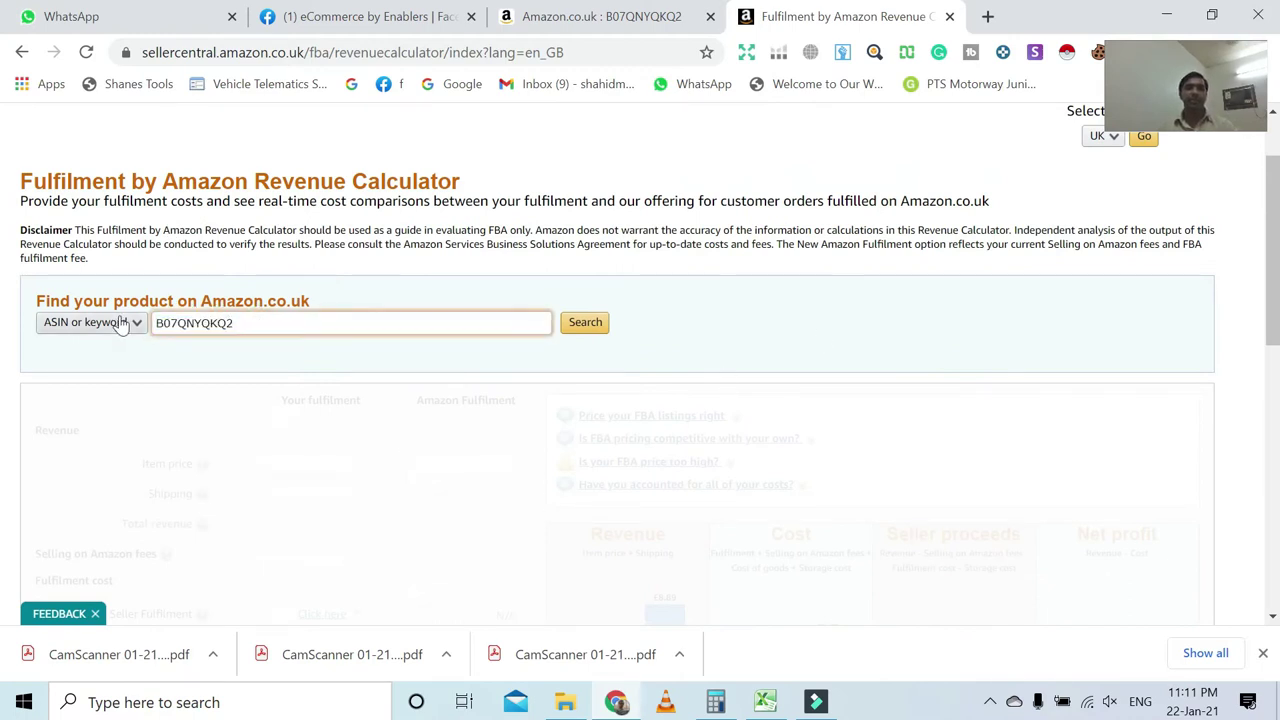
pyautogui.click(593, 322)
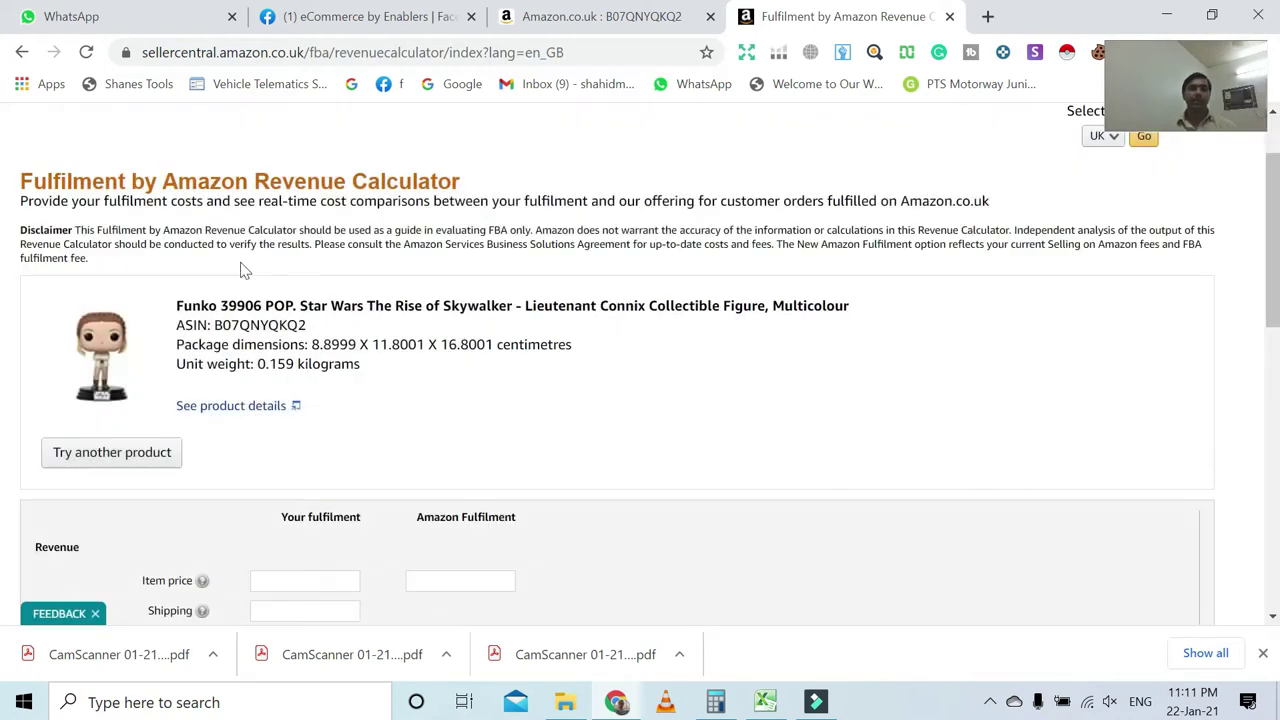
pyautogui.scroll(-1, 243, 346)
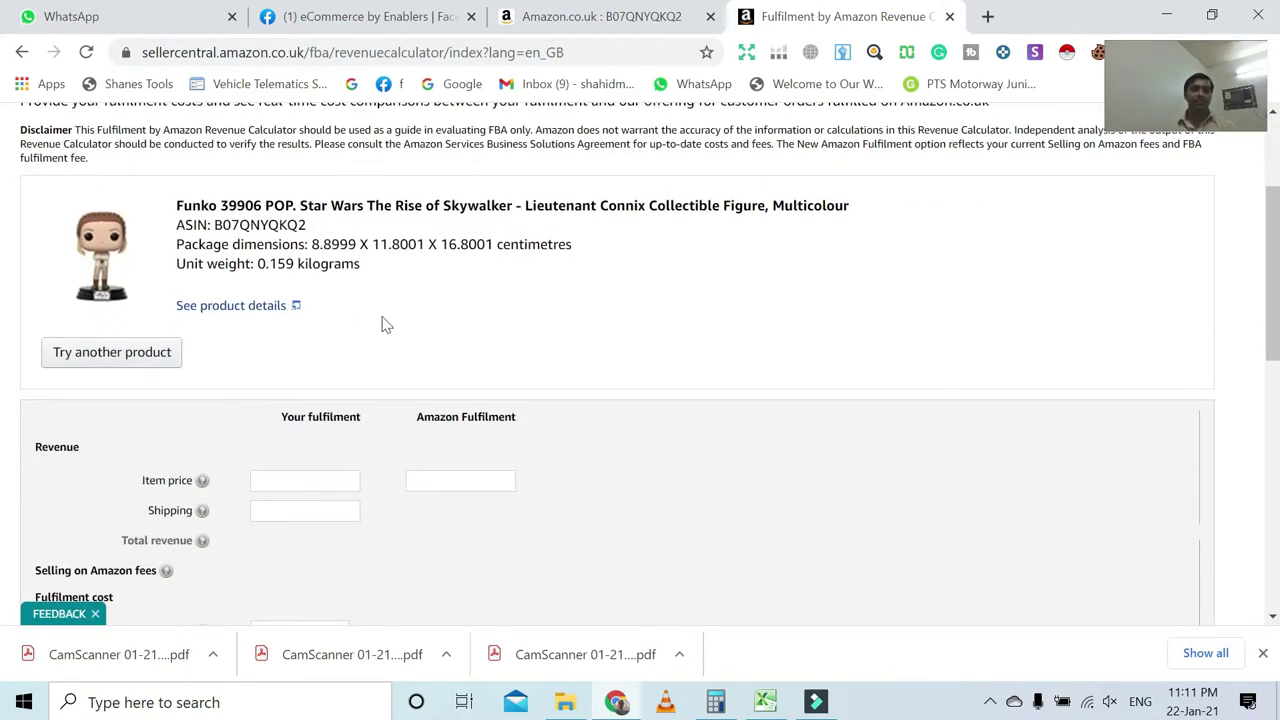
# Step: Check the product's selling price in the Amazon.co.uk results and set the calculator's Amazon Fulfilment item price to 9.40
pyautogui.click(580, 16)
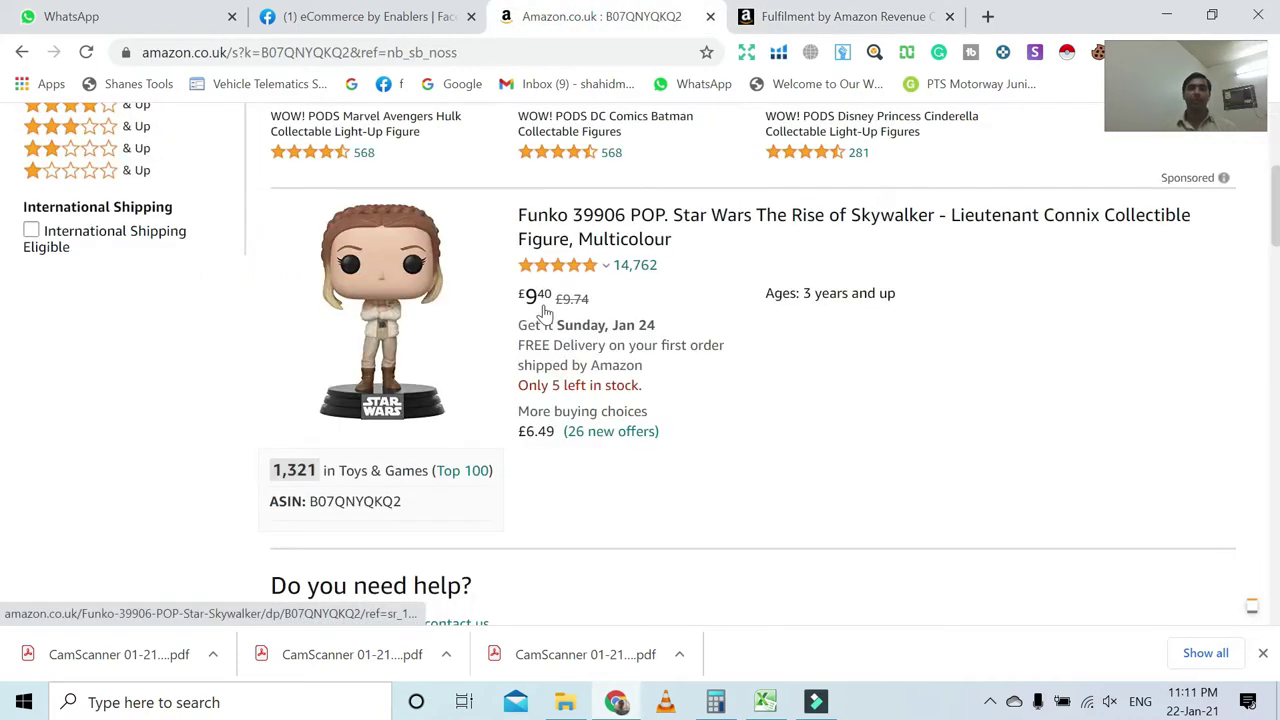
pyautogui.click(812, 16)
pyautogui.scroll(-2, 446, 463)
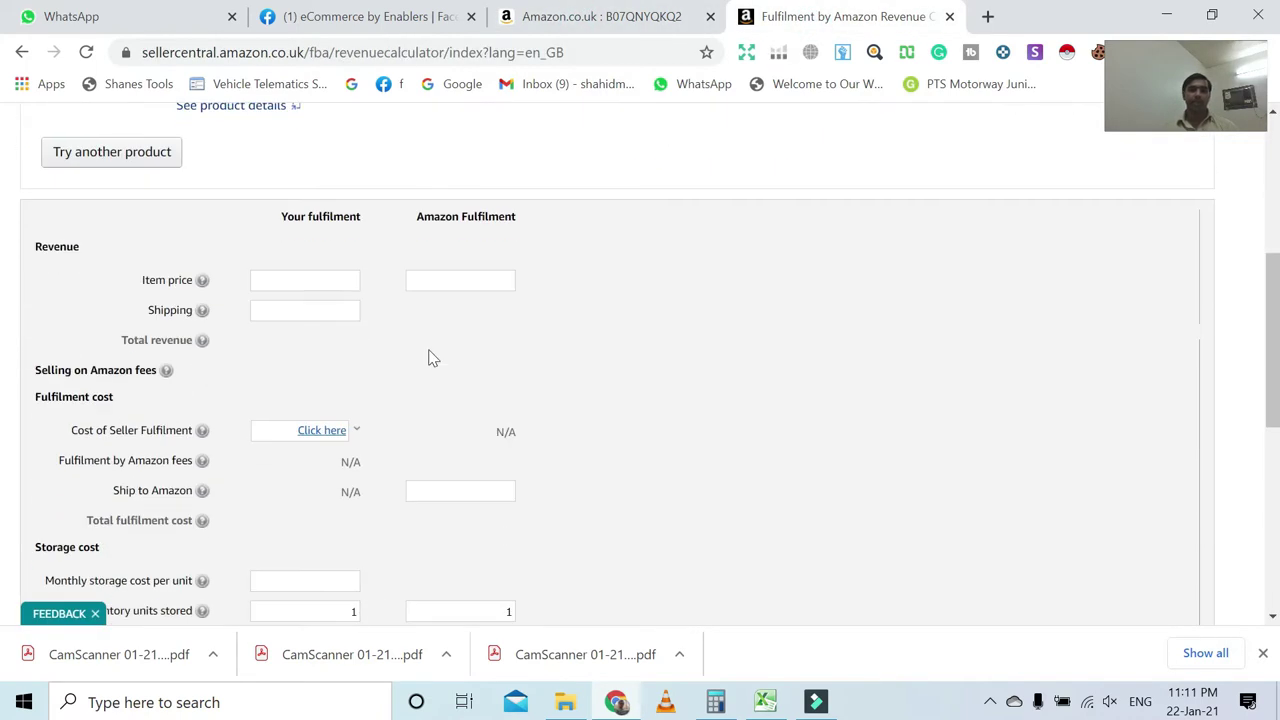
pyautogui.click(443, 283)
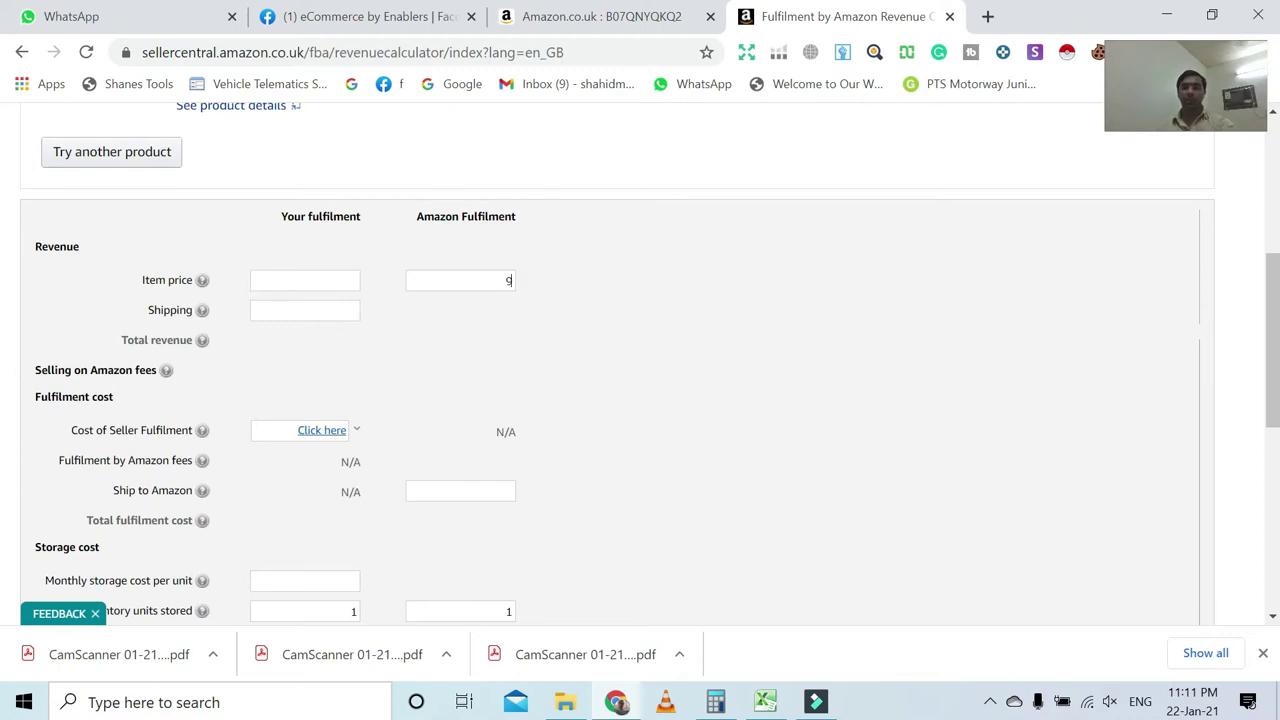
pyautogui.write('9.40')
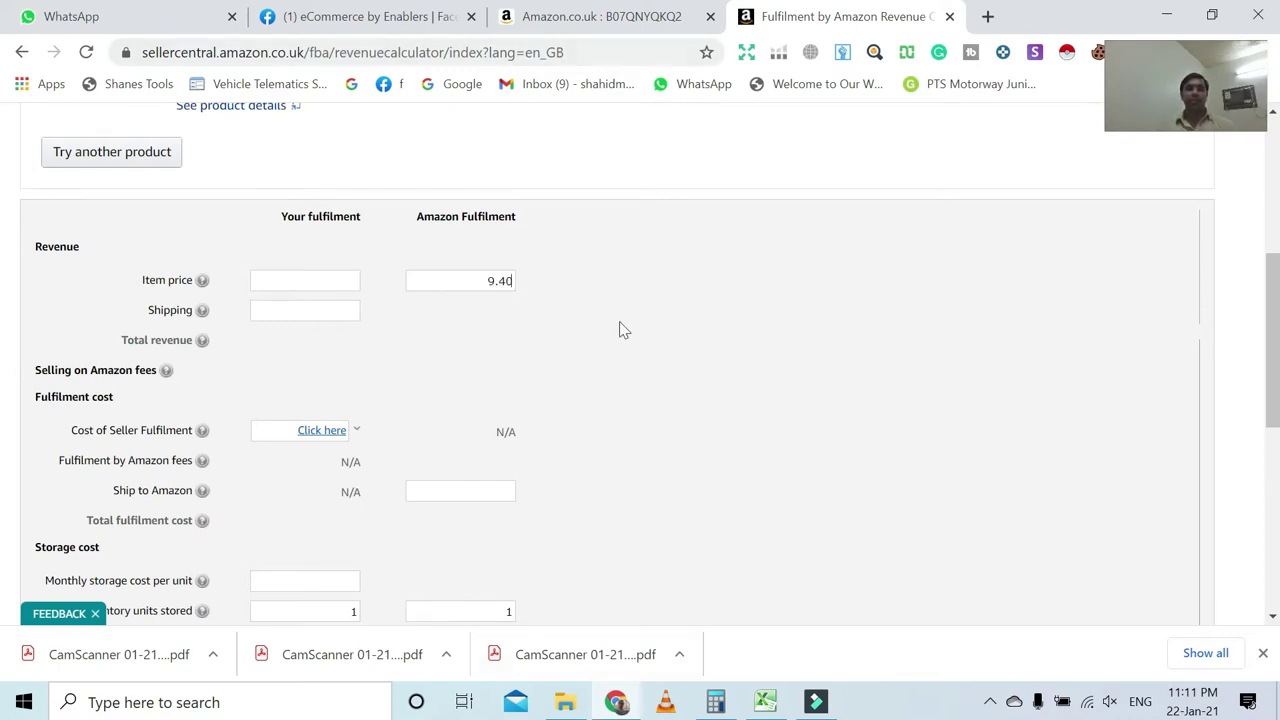
# Step: Switch to the Excel workbook and look up the cost of product B07QNYQKQ2 in cell B25
pyautogui.click(766, 702)
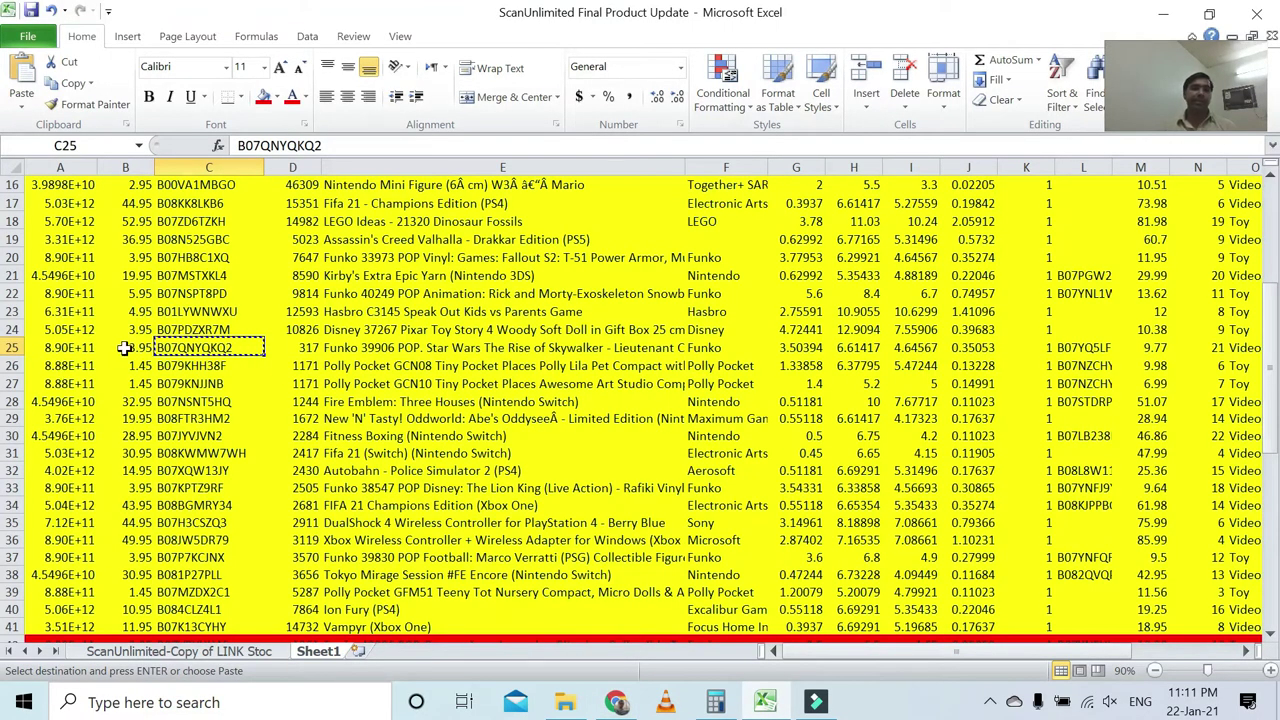
pyautogui.scroll(5, 128, 354)
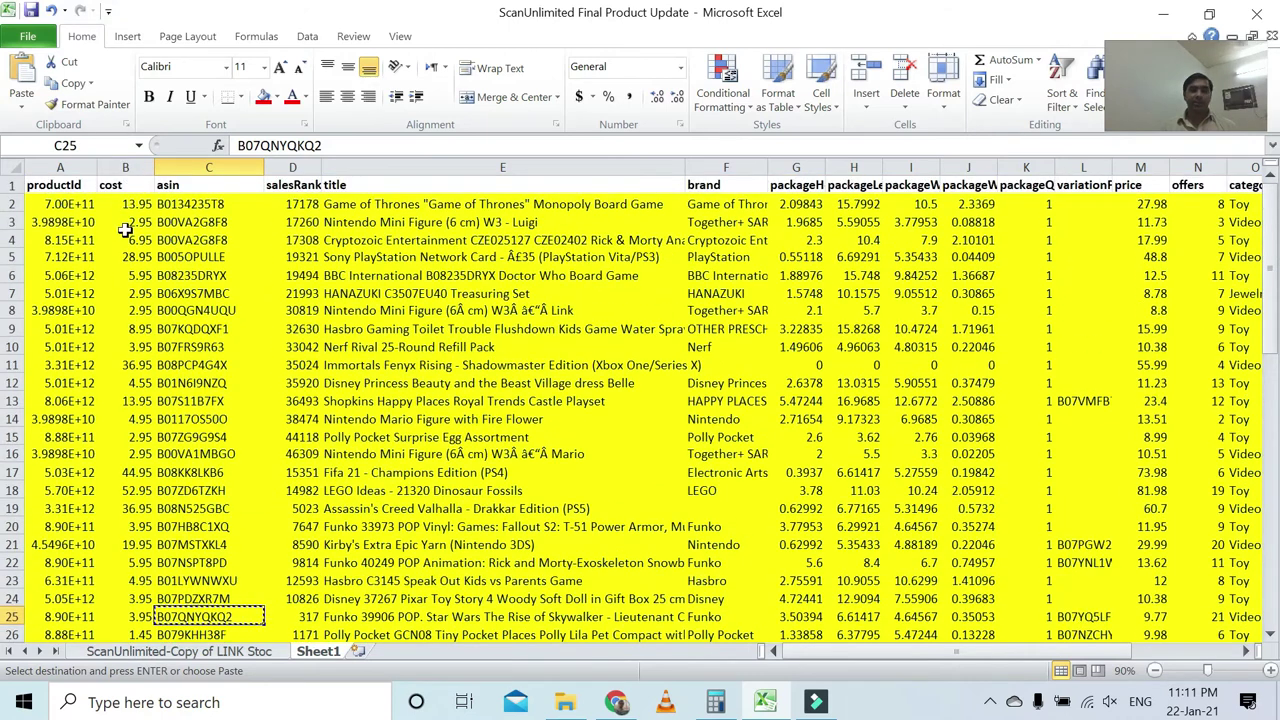
pyautogui.scroll(-3, 125, 230)
pyautogui.scroll(-2, 125, 240)
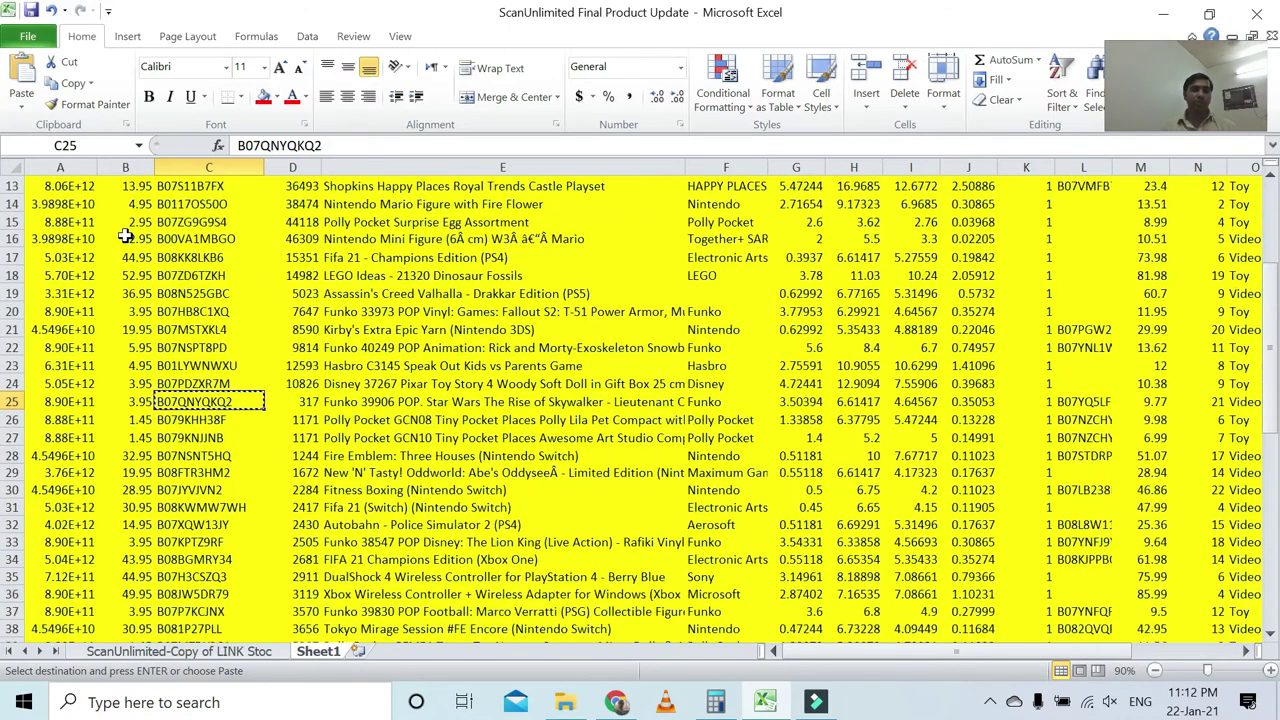
pyautogui.click(128, 347)
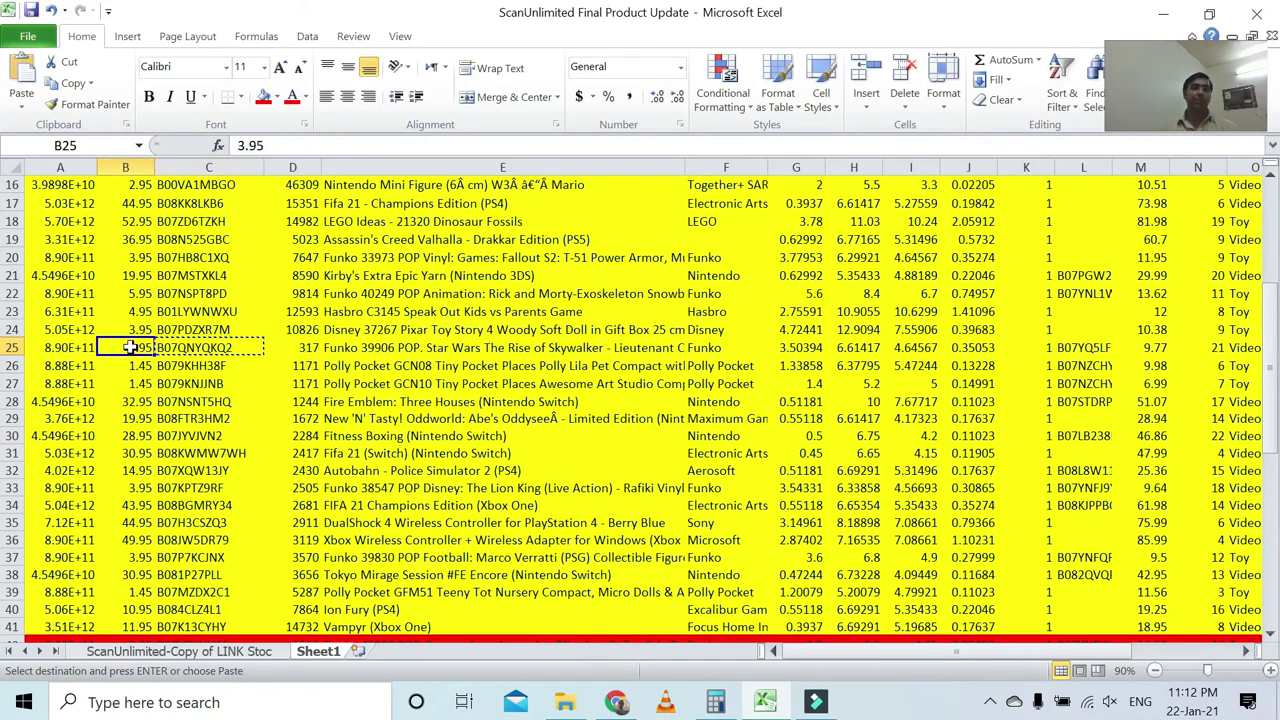
# Step: Return to the Revenue Calculator in Chrome and set the cost of product under Amazon Fulfilment to 3.95
pyautogui.click(615, 702)
pyautogui.scroll(-4, 401, 430)
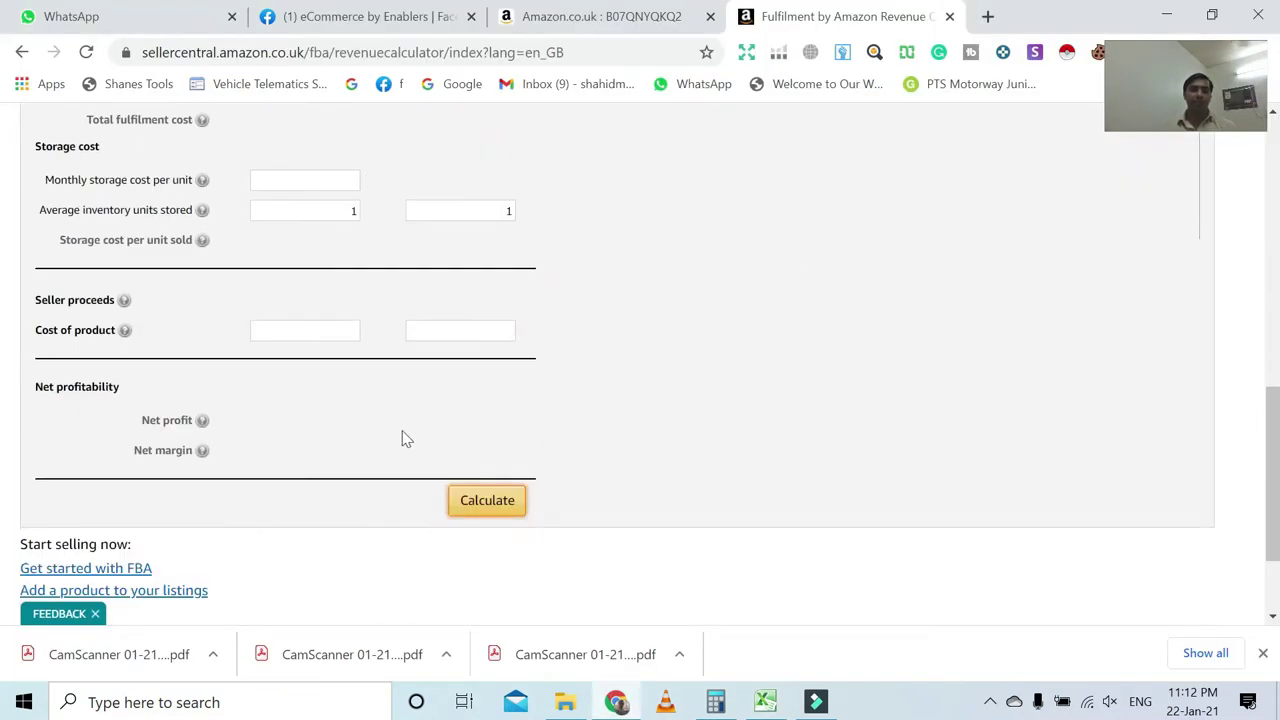
pyautogui.click(45, 297)
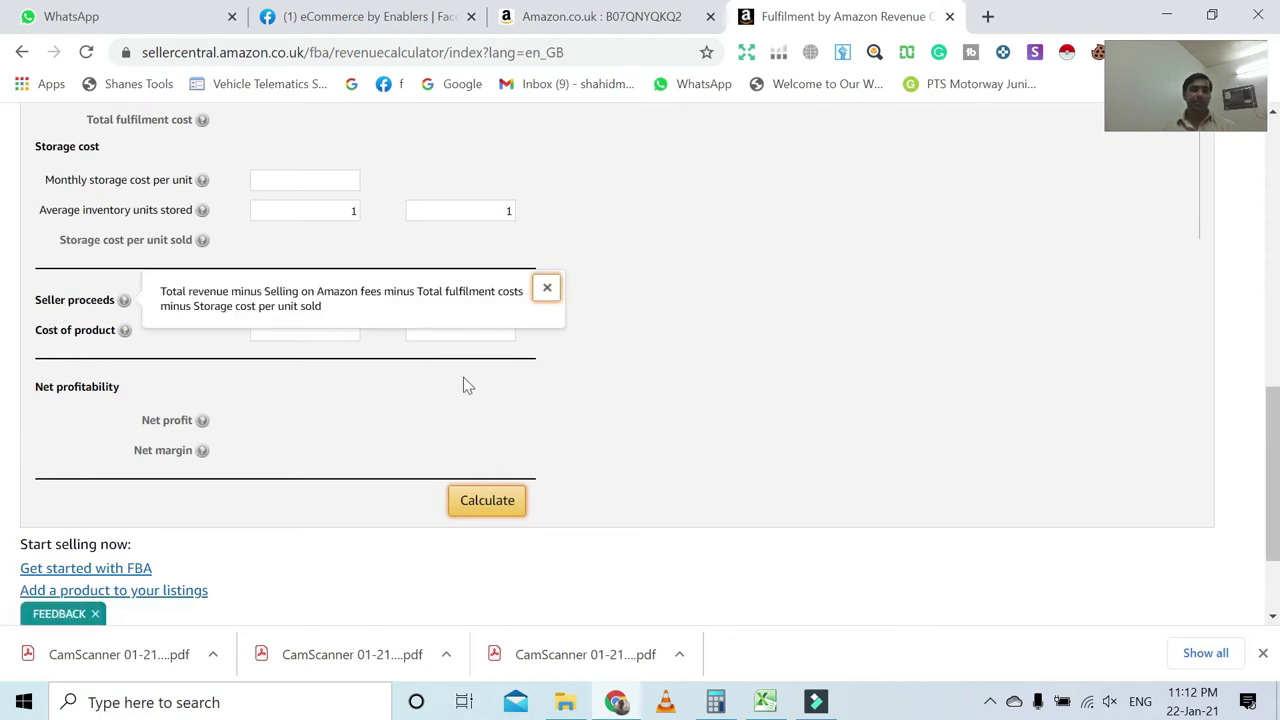
pyautogui.click(131, 333)
pyautogui.click(469, 328)
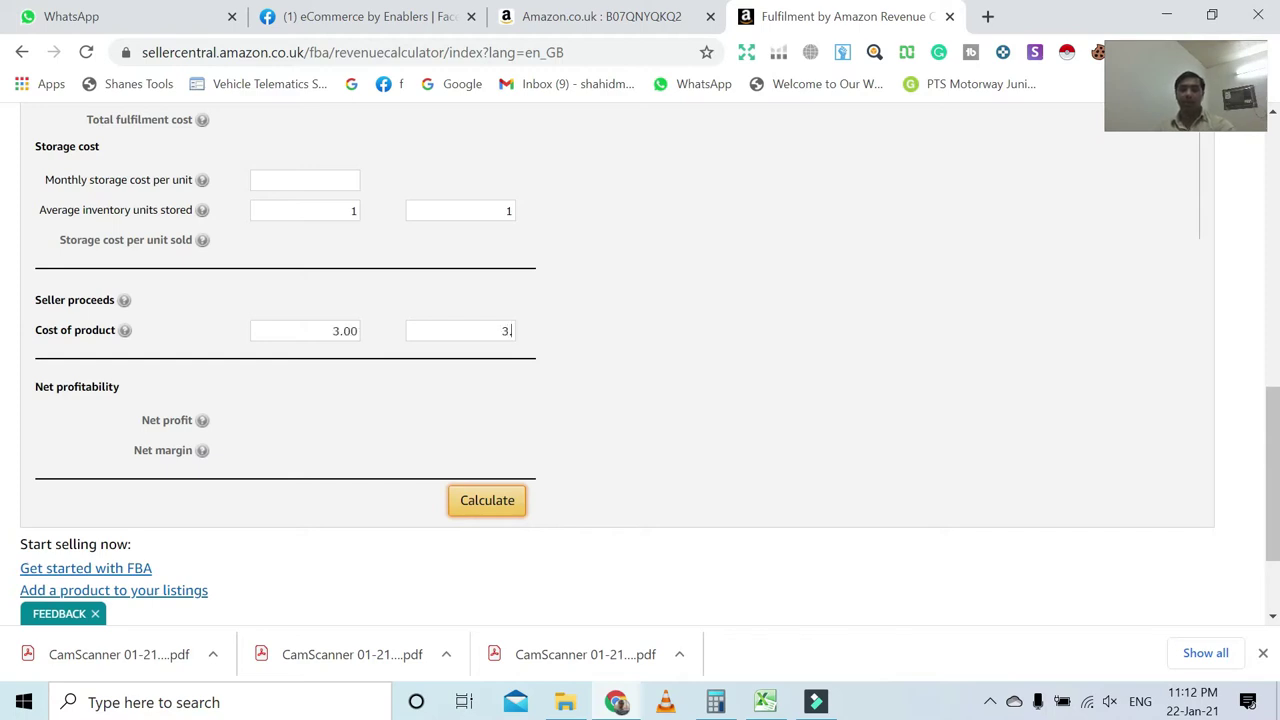
pyautogui.write('3.95')
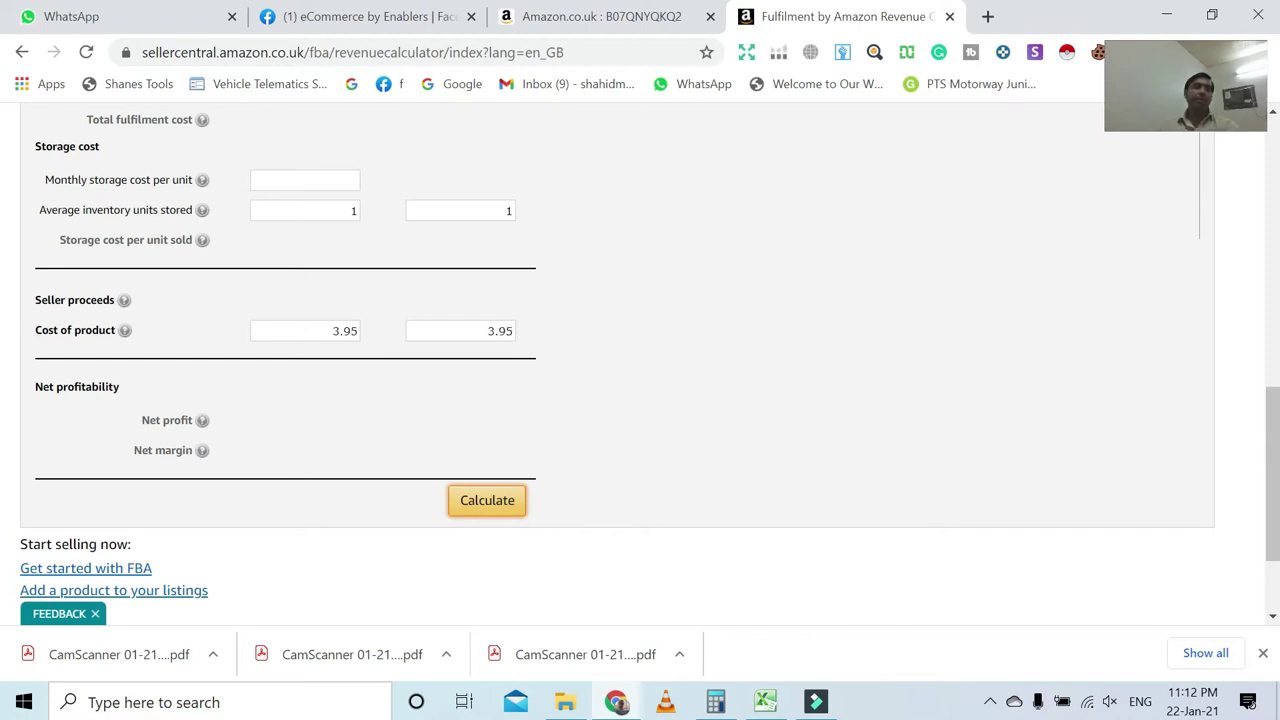
# Step: Set the cost of product to 4.95, calculate, and review the resulting fees and net profit
pyautogui.moveTo(487, 330); pyautogui.dragTo(496, 330)
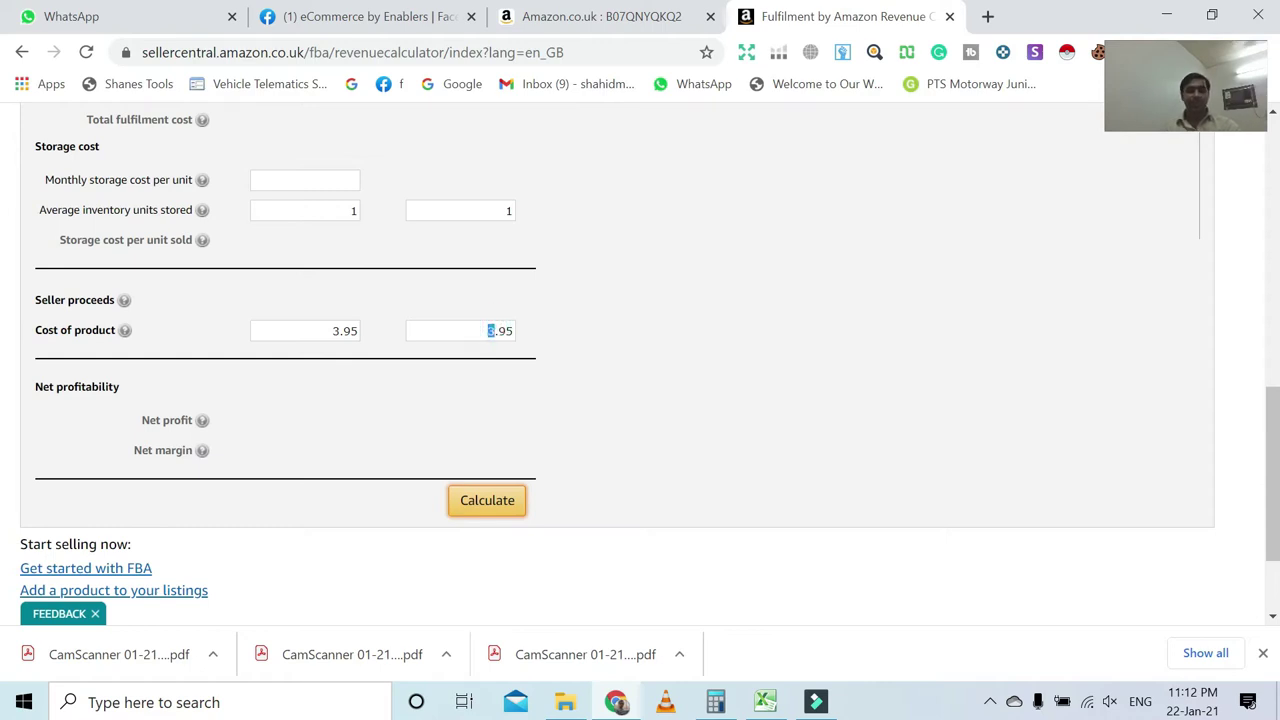
pyautogui.write('4')
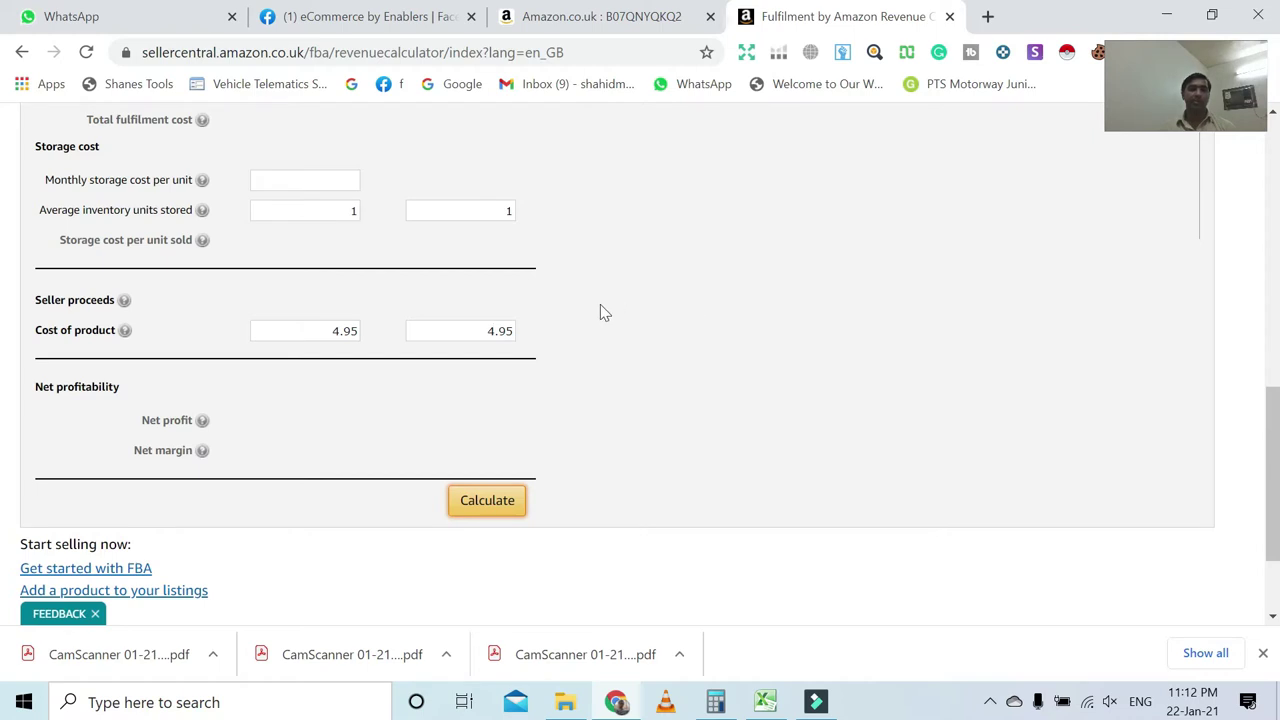
pyautogui.scroll(3, 547, 398)
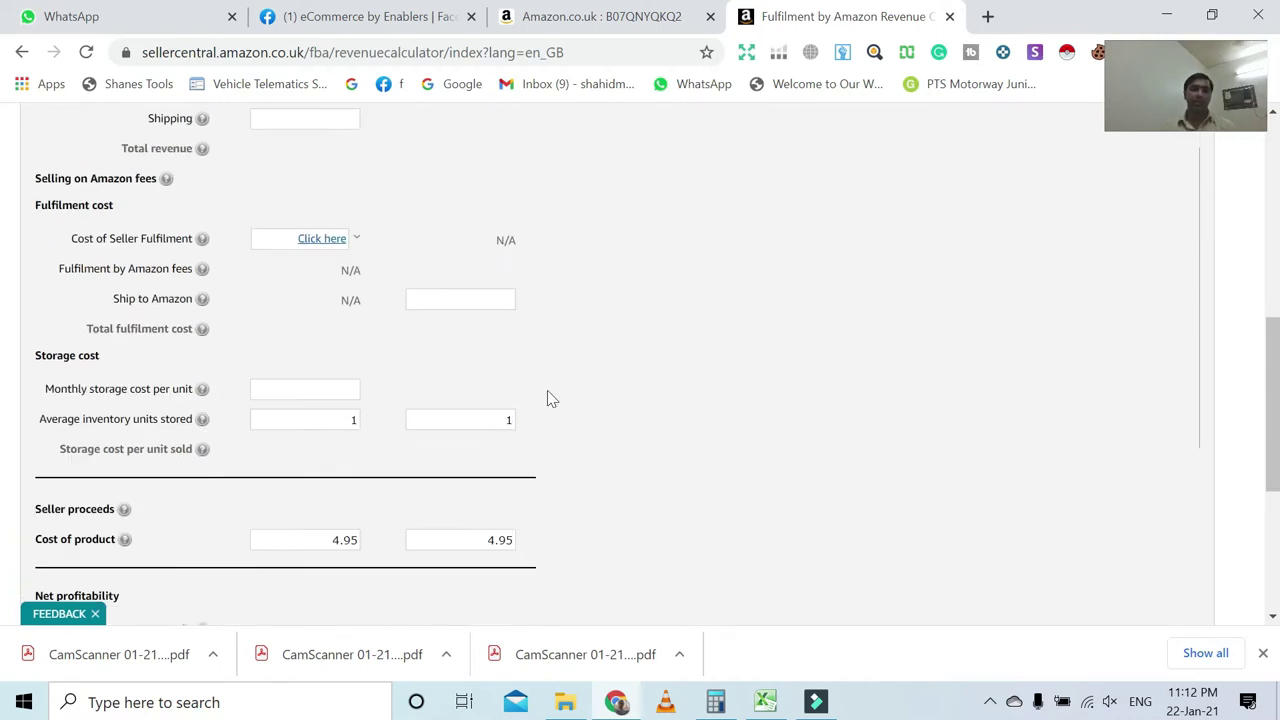
pyautogui.scroll(-3, 547, 398)
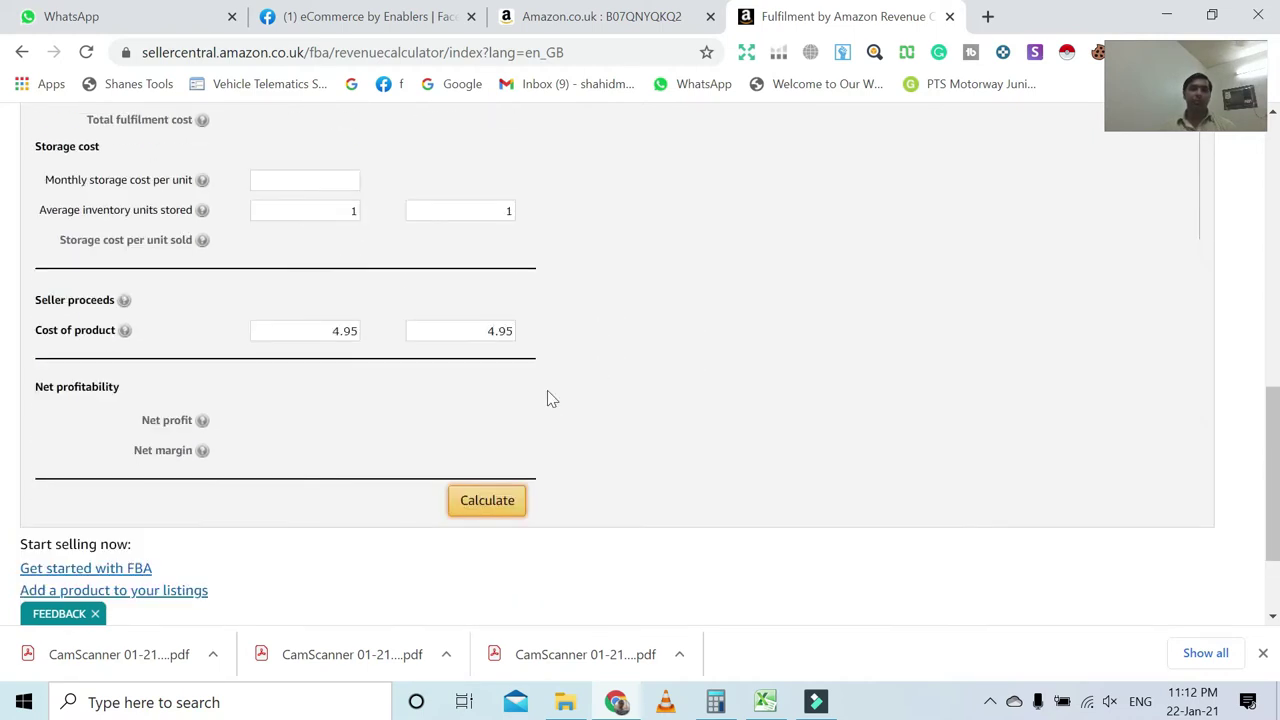
pyautogui.click(499, 508)
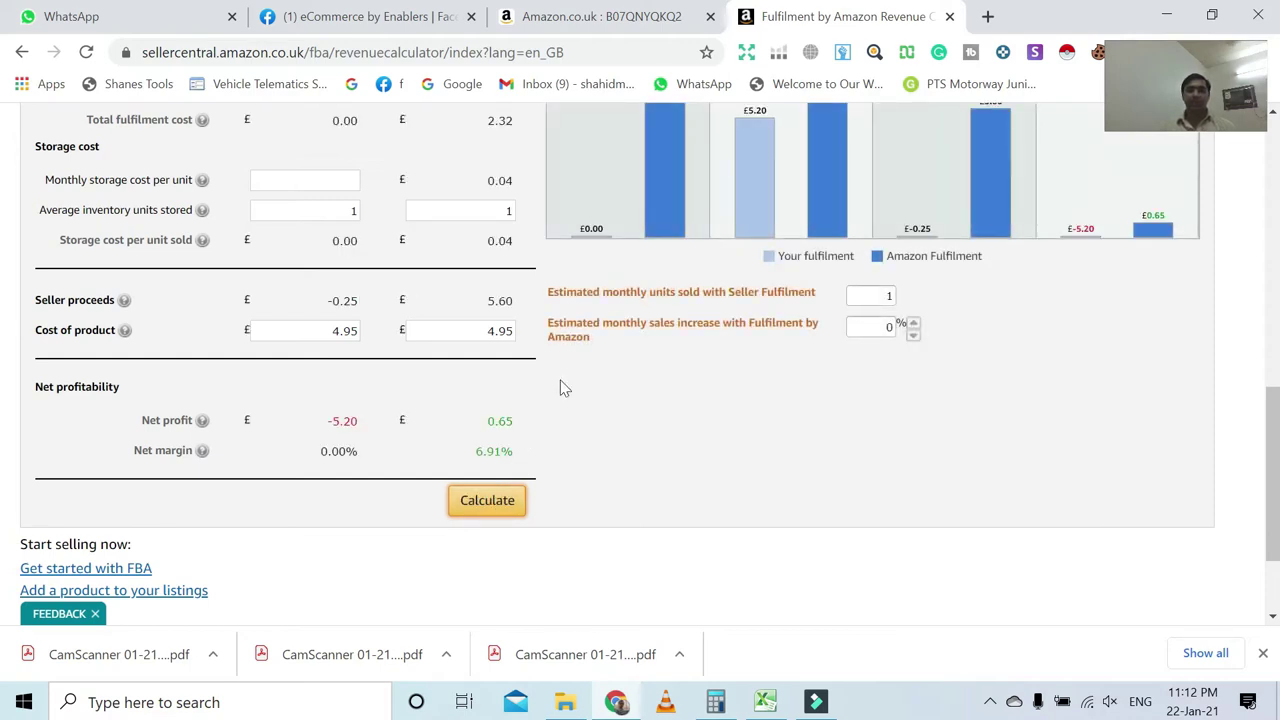
pyautogui.scroll(3, 435, 408)
pyautogui.scroll(-4, 435, 408)
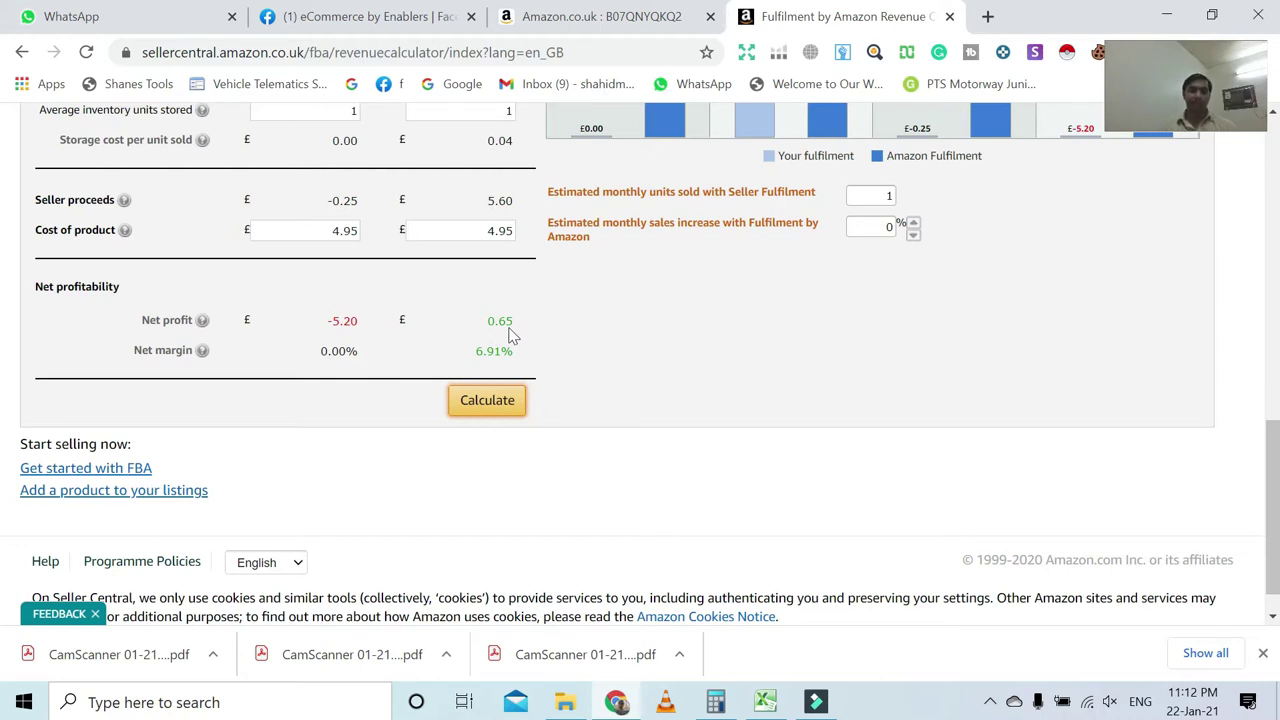
# Step: Change the cost of product to 3.95, recalculate, and review the Amazon Fulfilment costs and net profitability
pyautogui.moveTo(496, 231); pyautogui.dragTo(487, 231)
pyautogui.write('3')
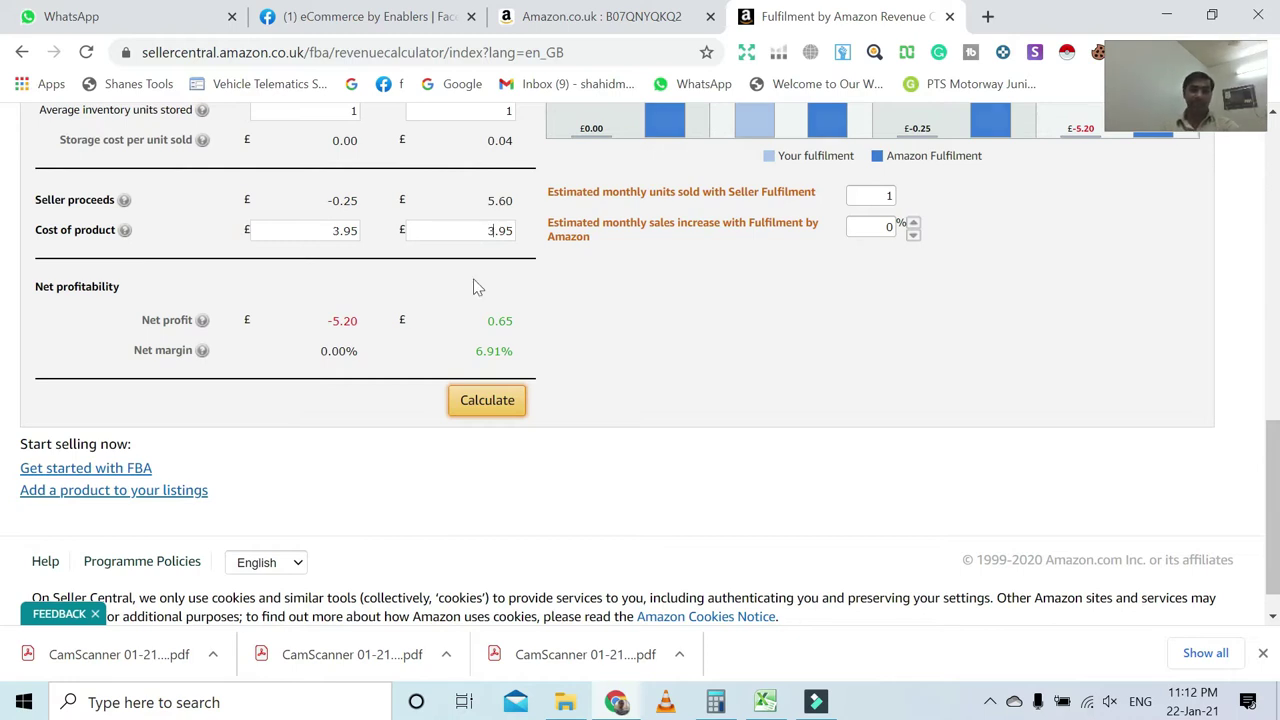
pyautogui.click(490, 400)
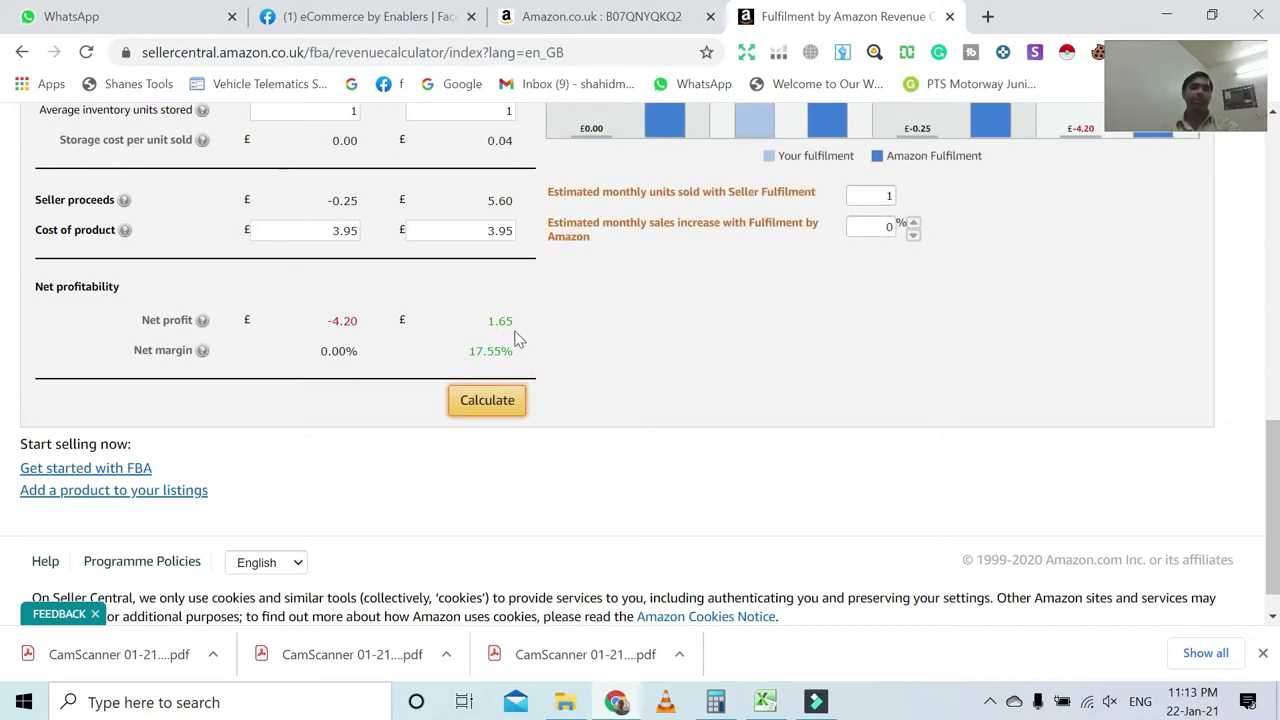
pyautogui.scroll(2, 708, 368)
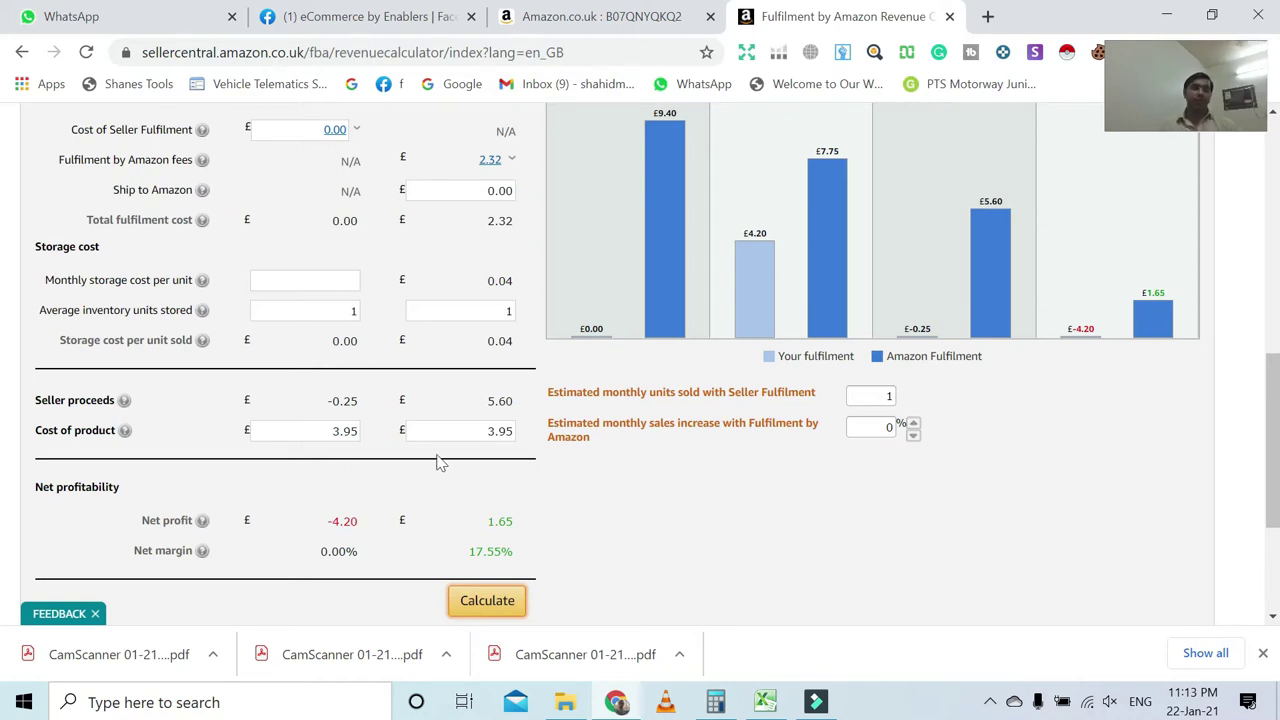
pyautogui.scroll(-2, 437, 462)
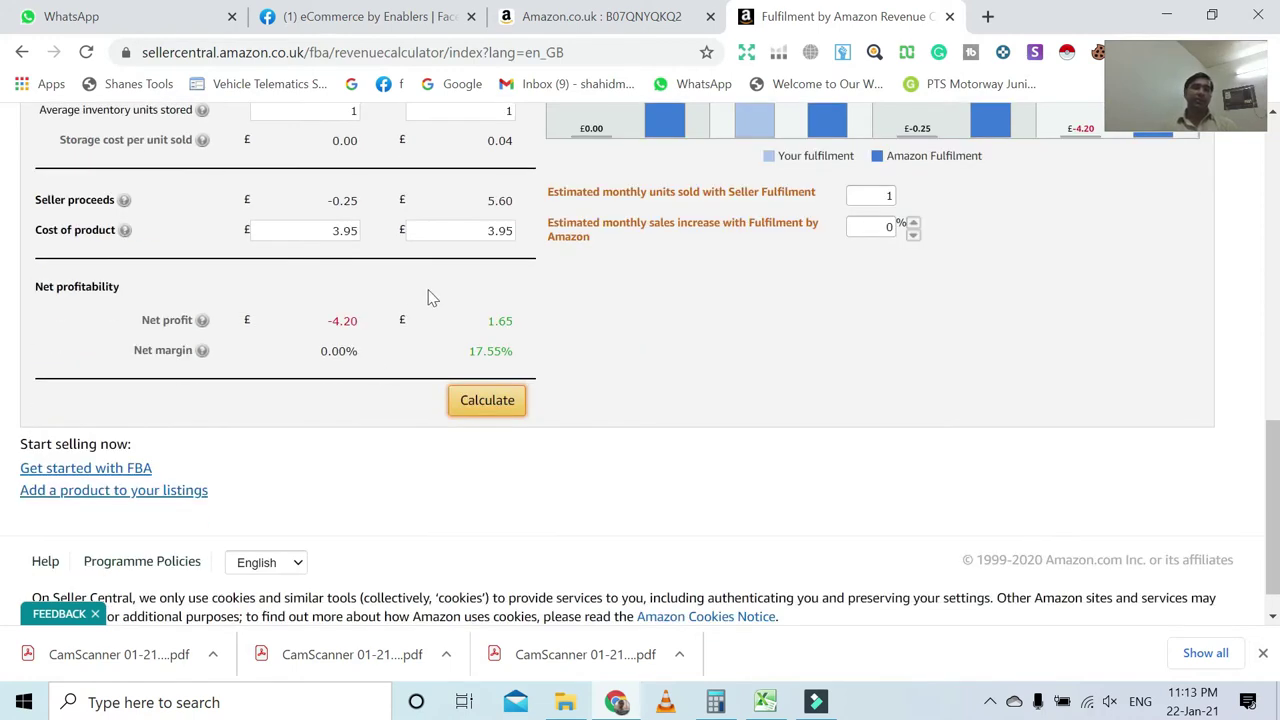
pyautogui.scroll(2, 430, 297)
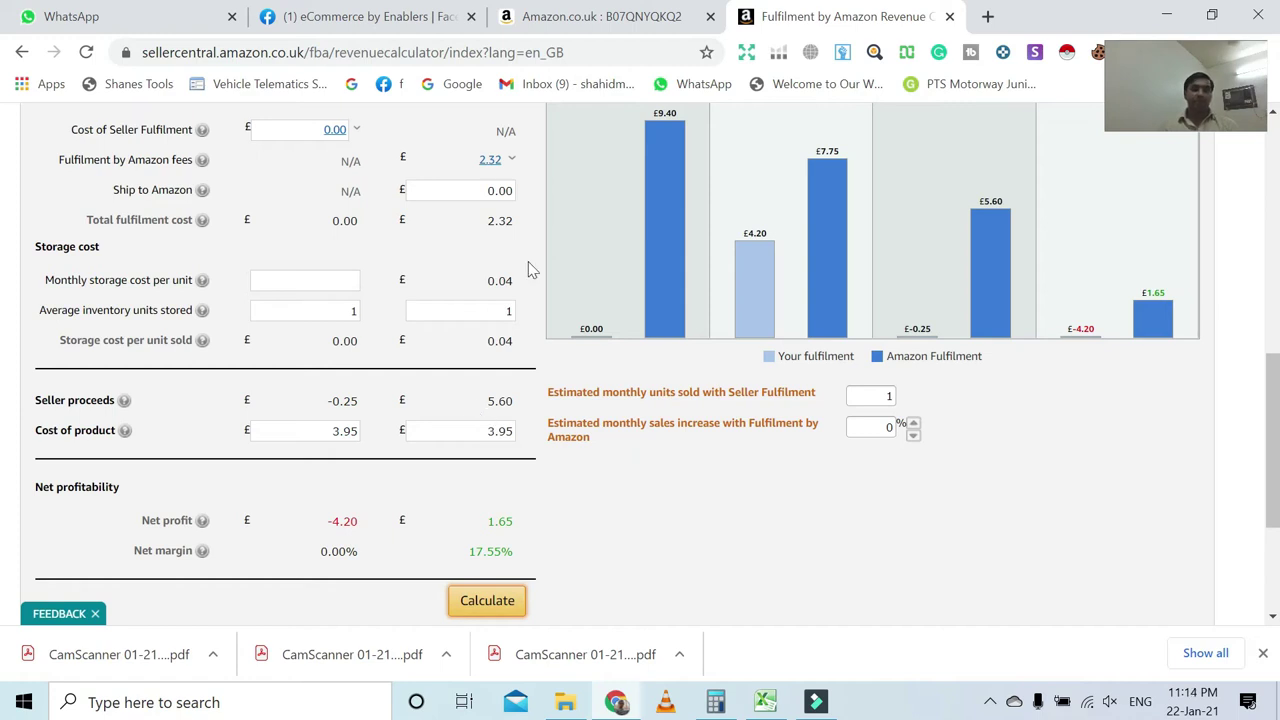
# Step: Switch to the Excel workbook and examine the profit, ROI and monthly sale columns across the yellow product rows
pyautogui.click(765, 702)
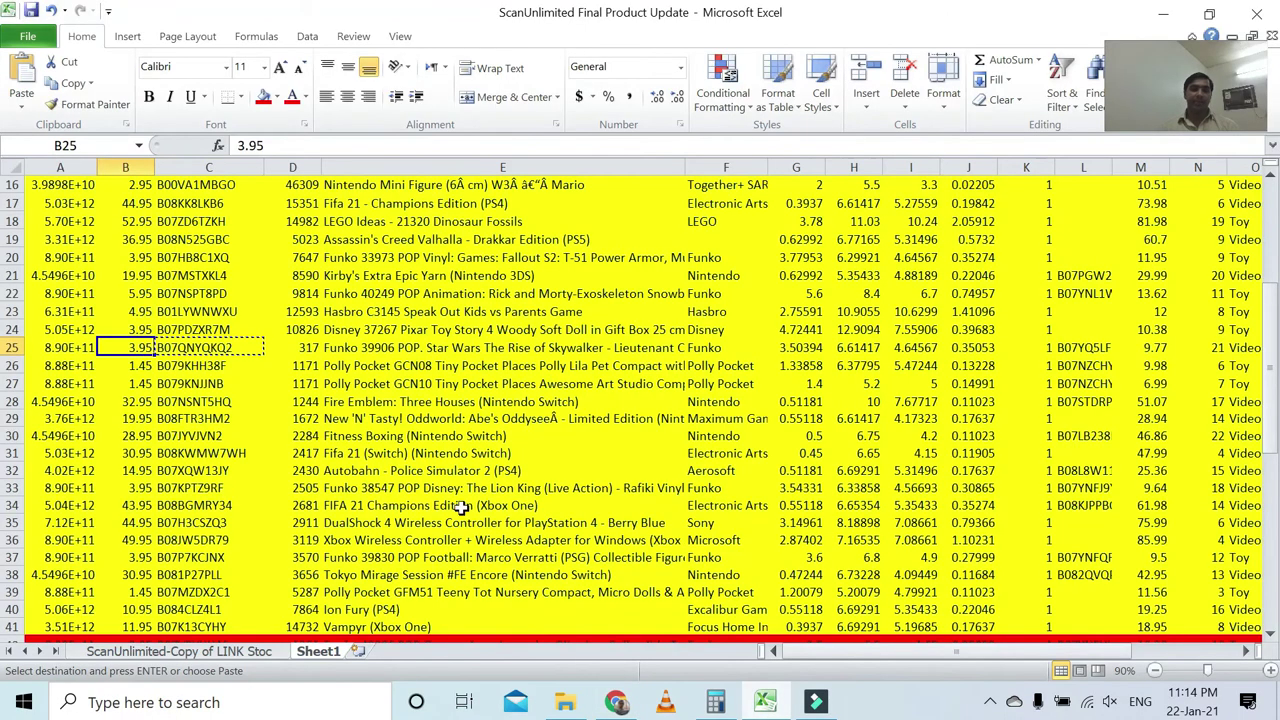
pyautogui.scroll(5, 370, 465)
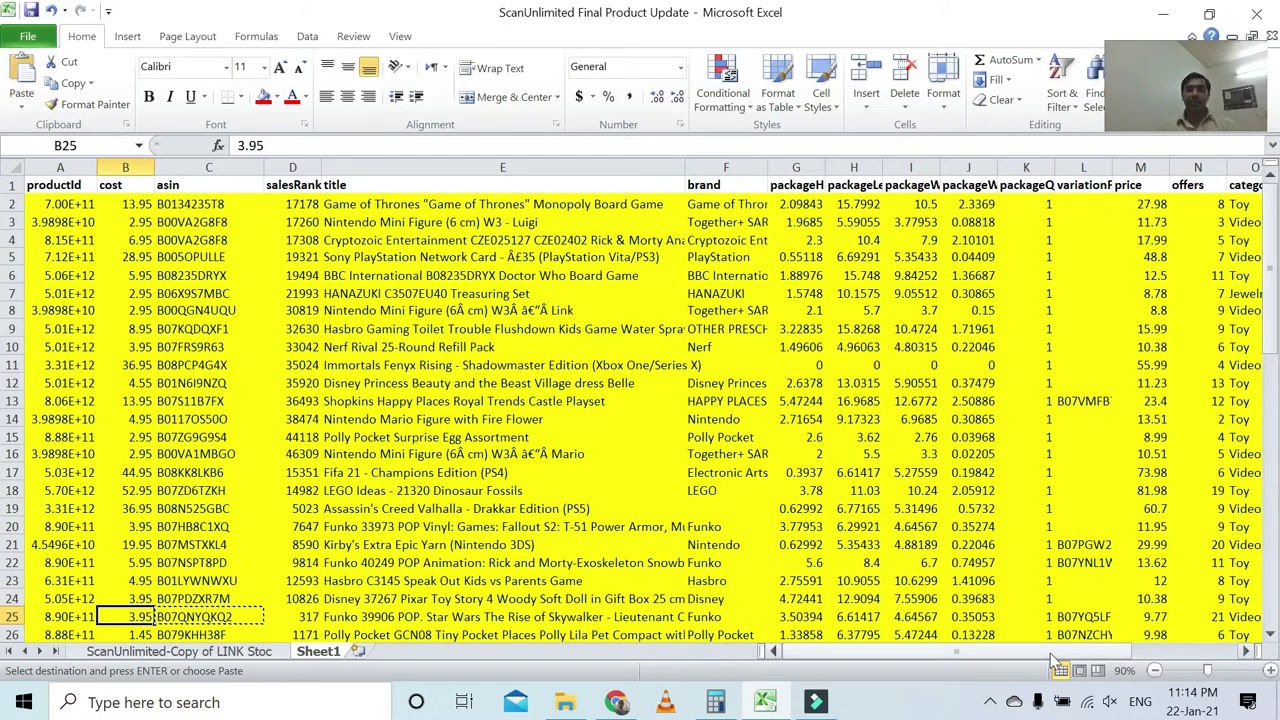
pyautogui.moveTo(880, 656); pyautogui.dragTo(962, 651)
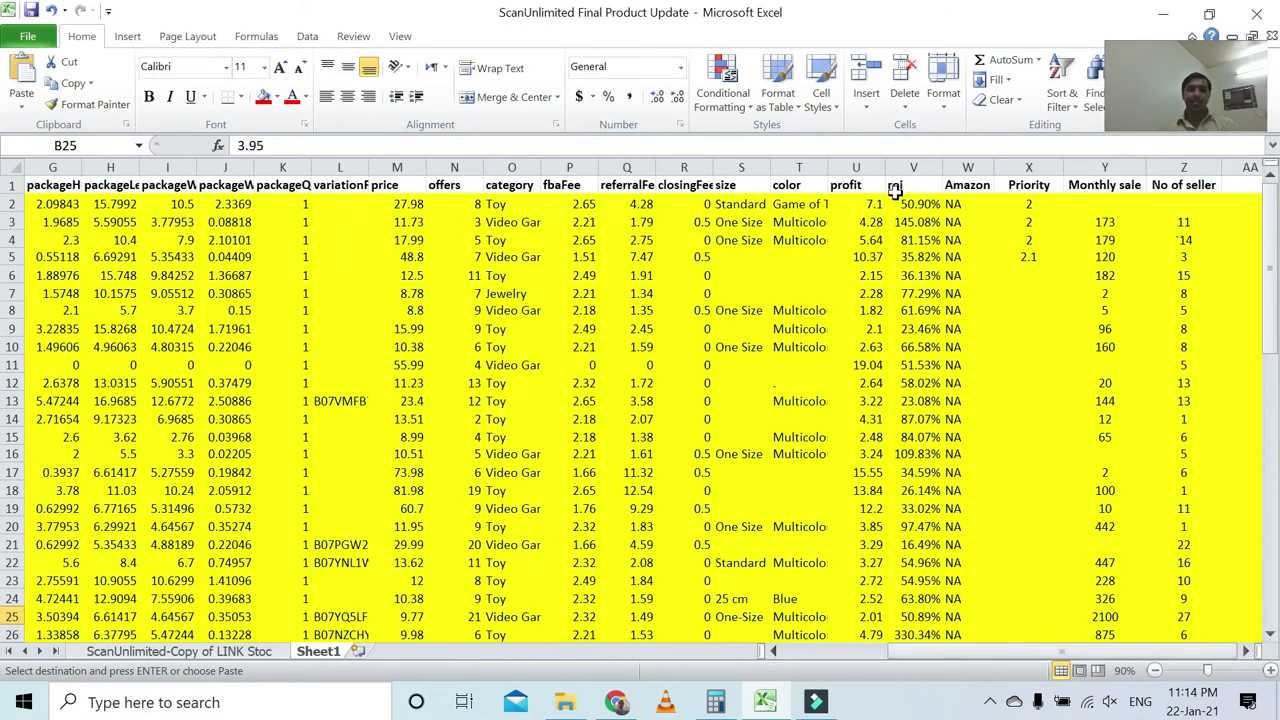
pyautogui.click(840, 186)
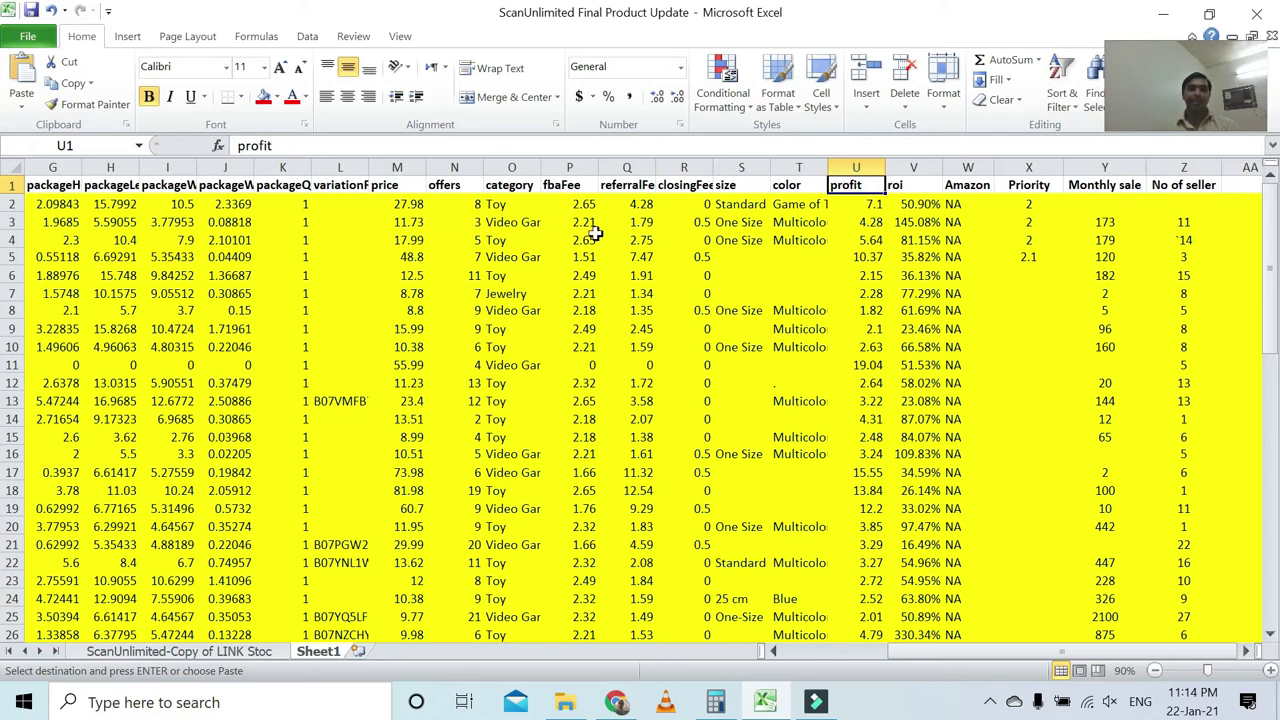
pyautogui.scroll(-7, 760, 376)
pyautogui.scroll(-1, 760, 376)
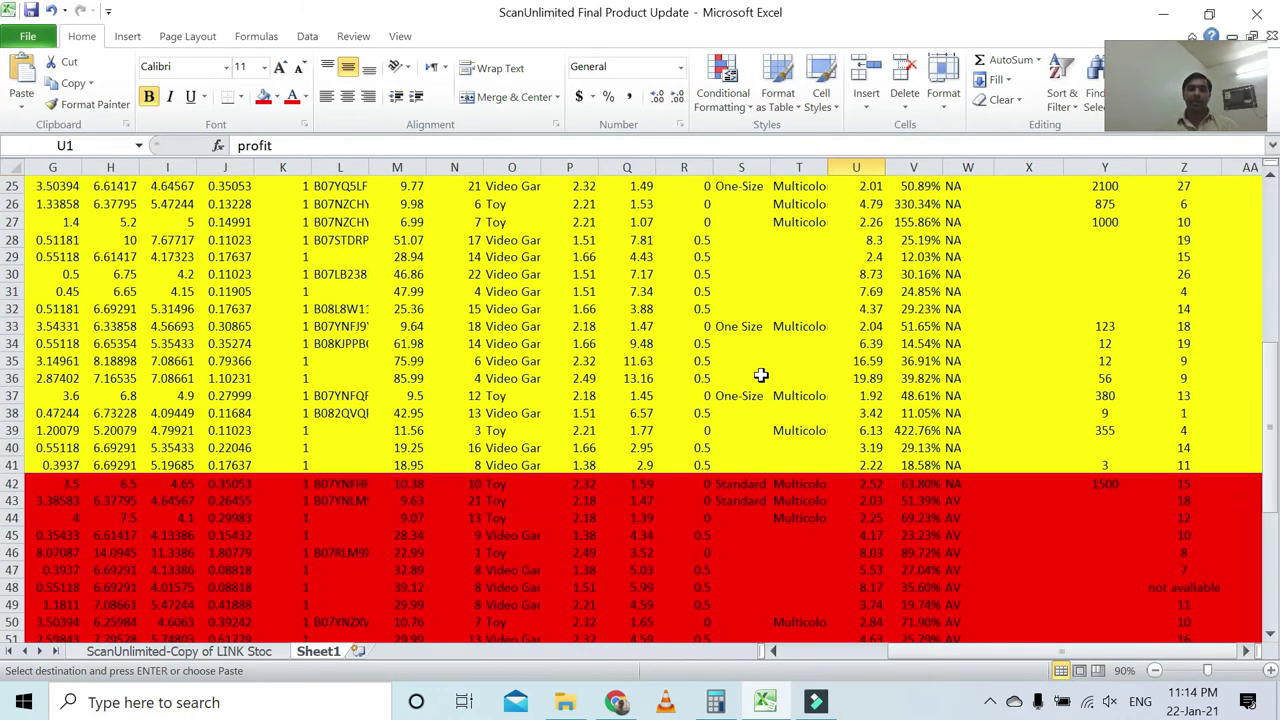
pyautogui.scroll(1, 760, 376)
pyautogui.scroll(2, 819, 484)
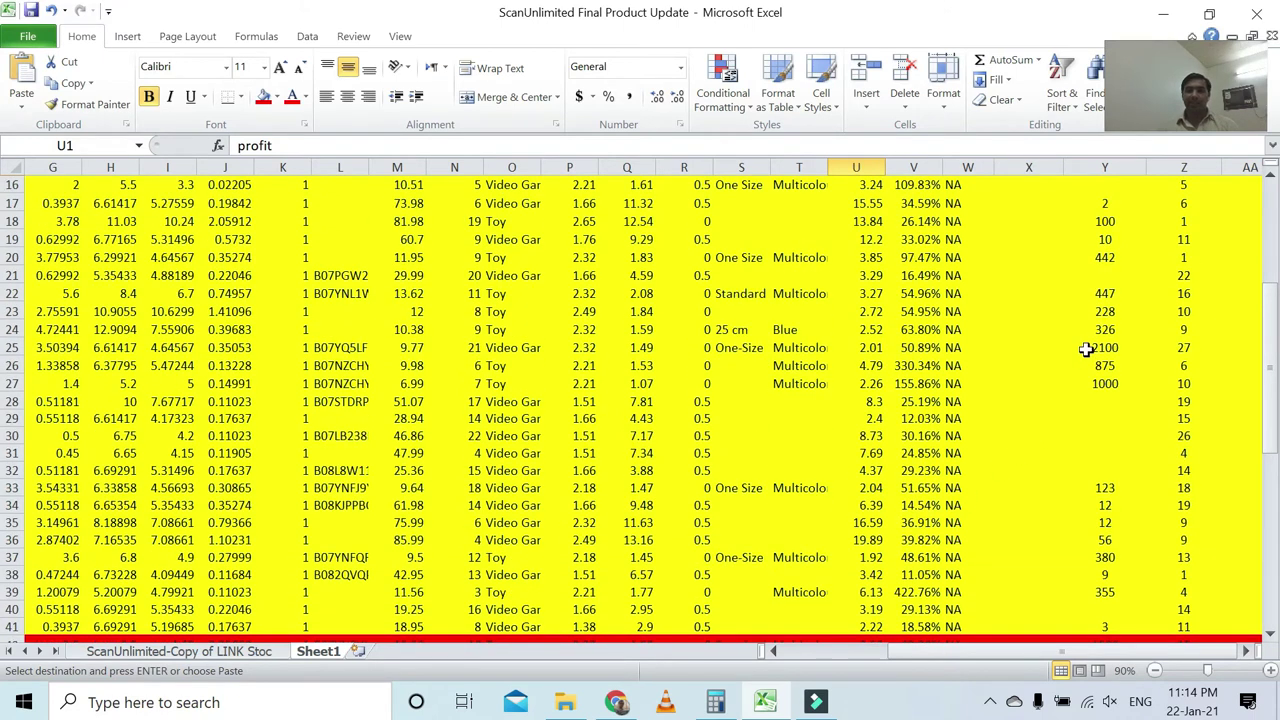
pyautogui.scroll(-2, 1088, 347)
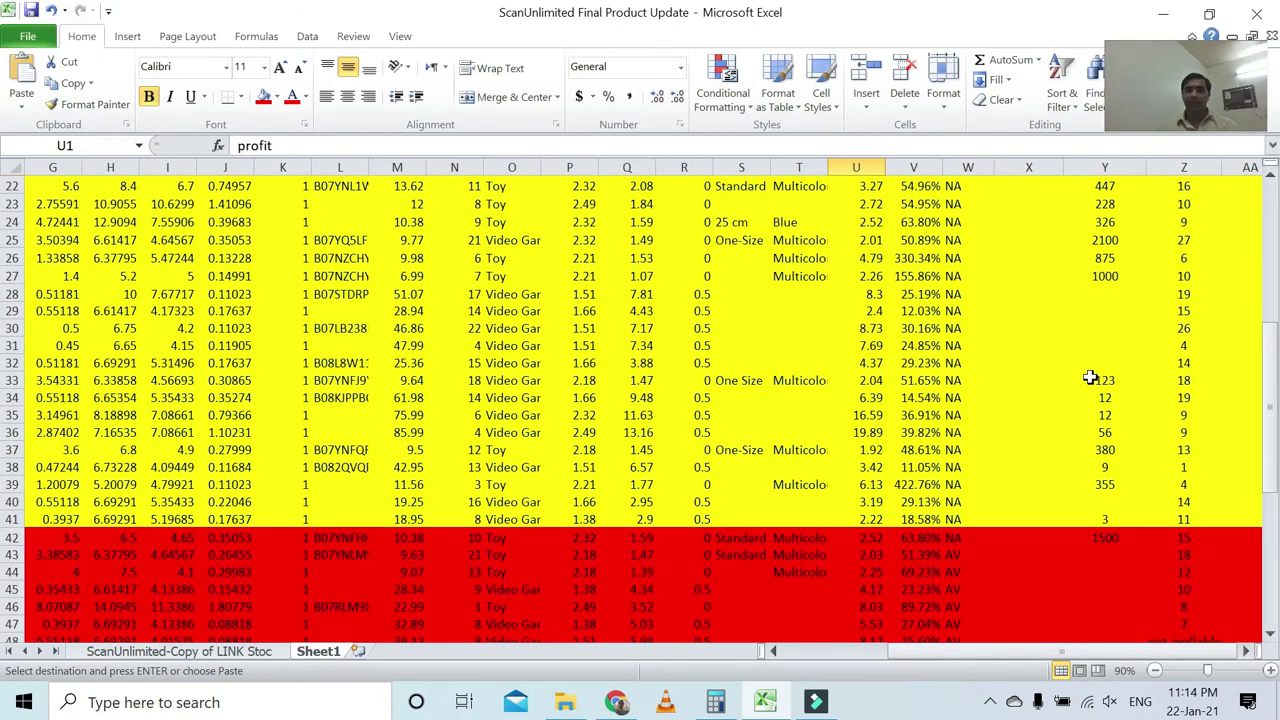
pyautogui.scroll(5, 1090, 377)
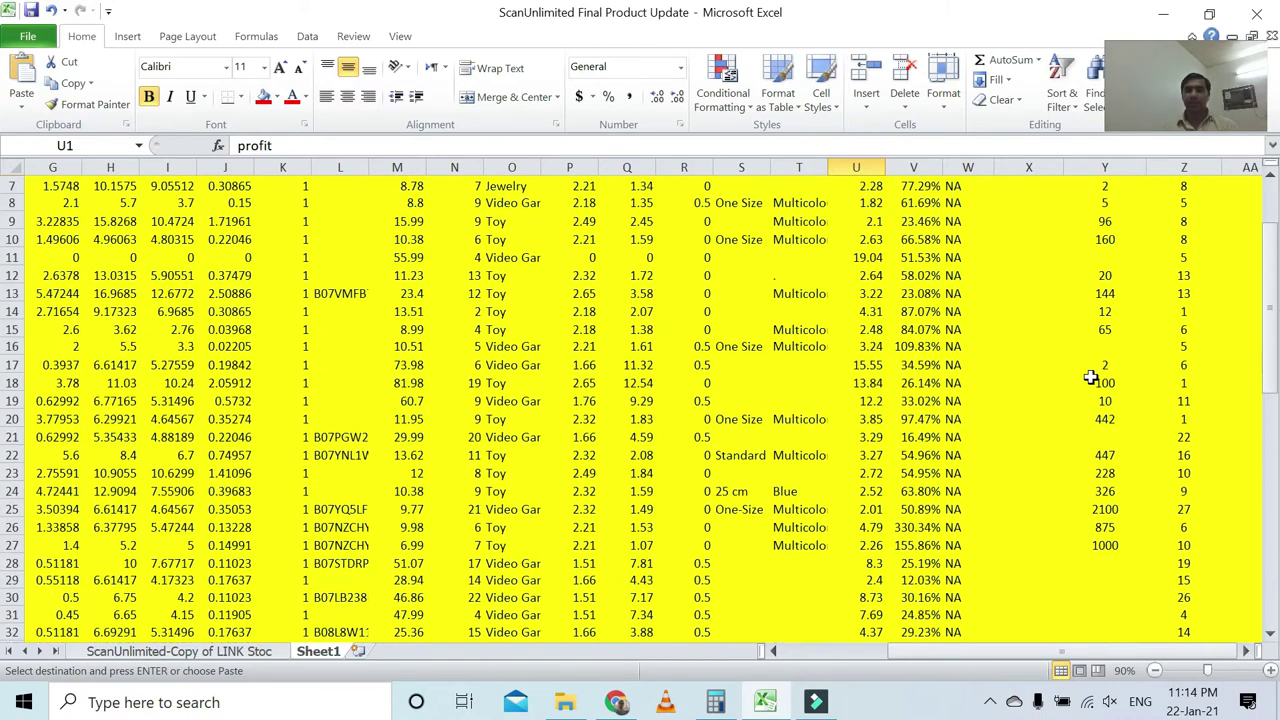
# Step: Select the monthly sale cell in row 25 and go along that row to its profit cell, U25, checking the column headings
pyautogui.click(1100, 509)
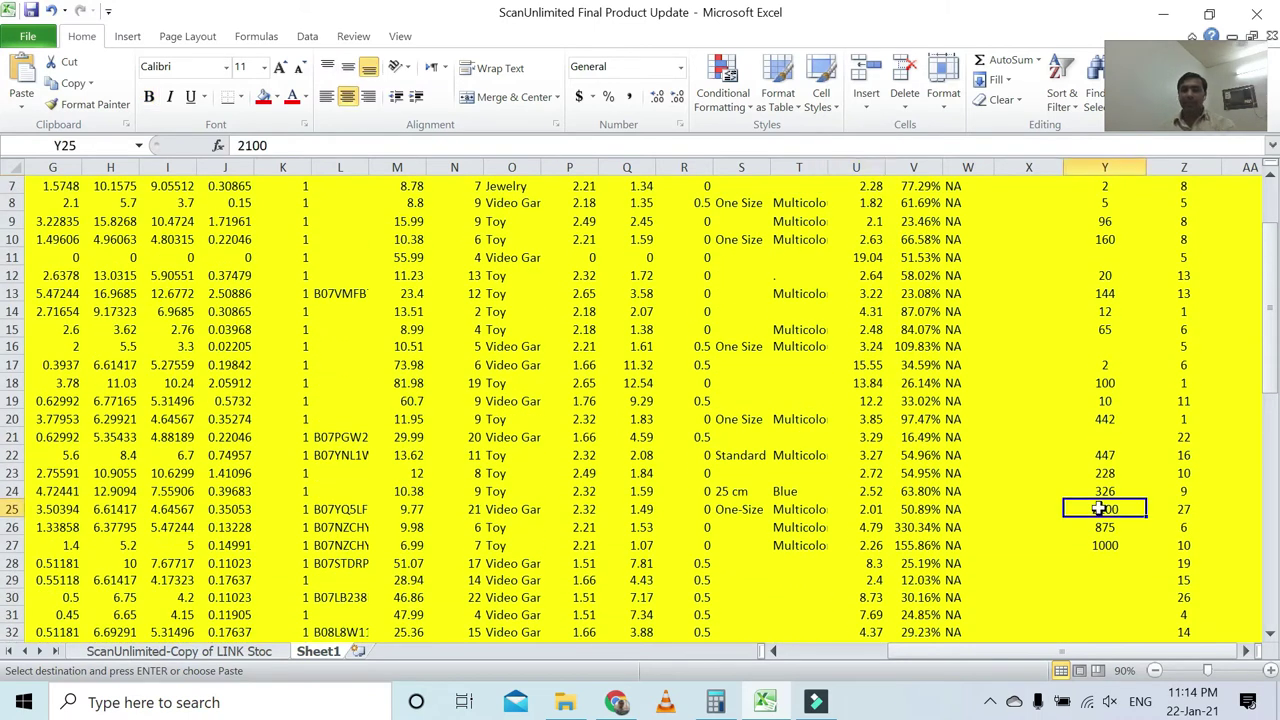
pyautogui.press('Left')
pyautogui.press('Left')
pyautogui.press('Left')
pyautogui.press('Left')
pyautogui.press('Left')
pyautogui.press('Left')
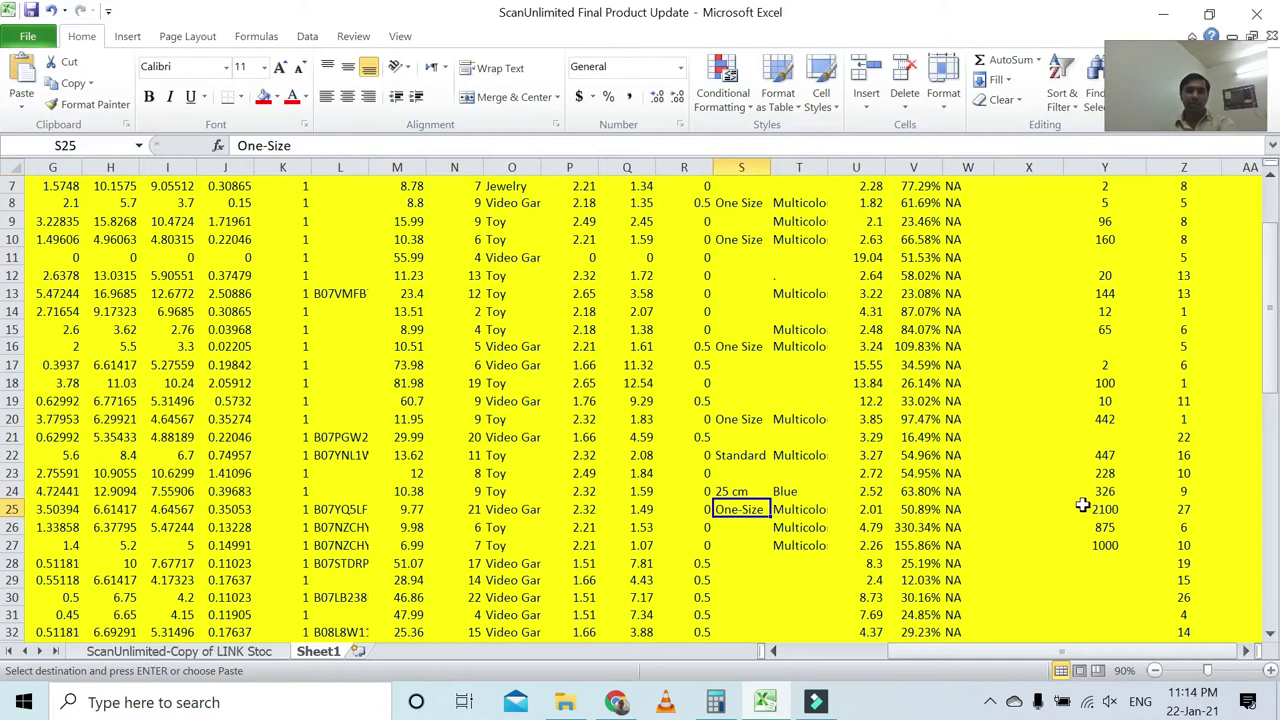
pyautogui.press('Left')
pyautogui.scroll(2, 983, 502)
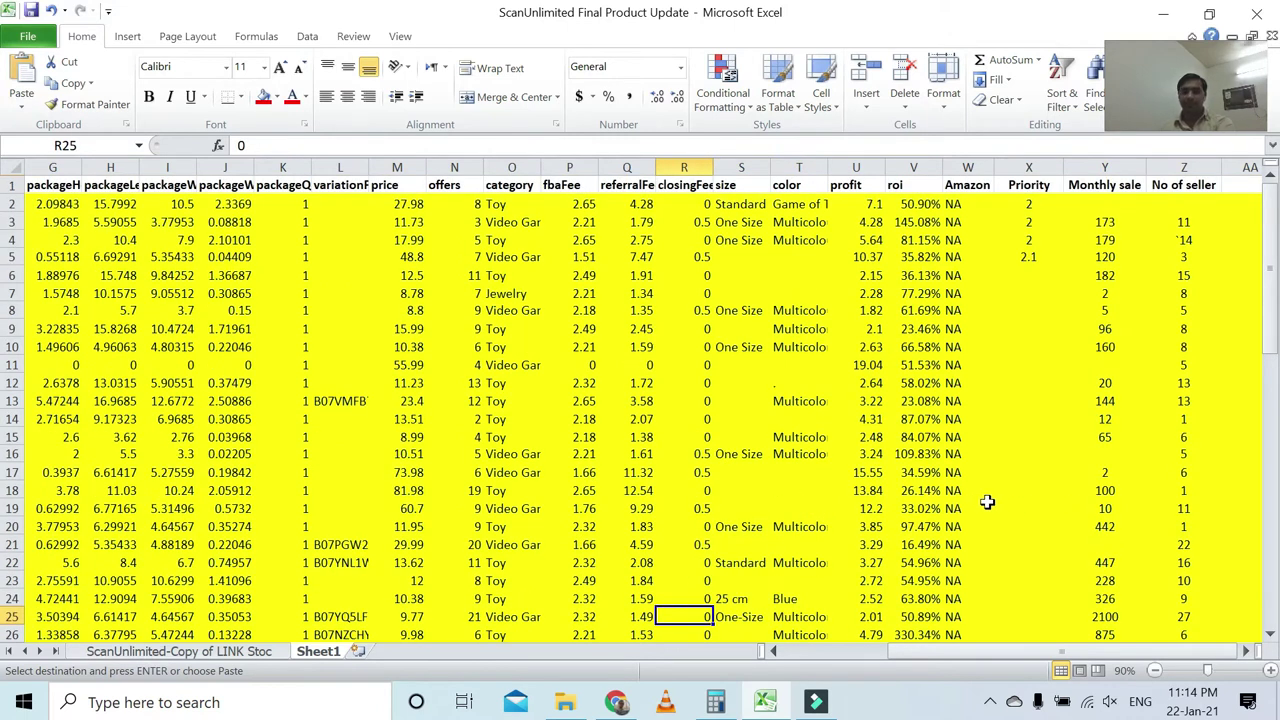
pyautogui.press('Right')
pyautogui.press('Right')
pyautogui.press('Right')
pyautogui.scroll(-2, 987, 502)
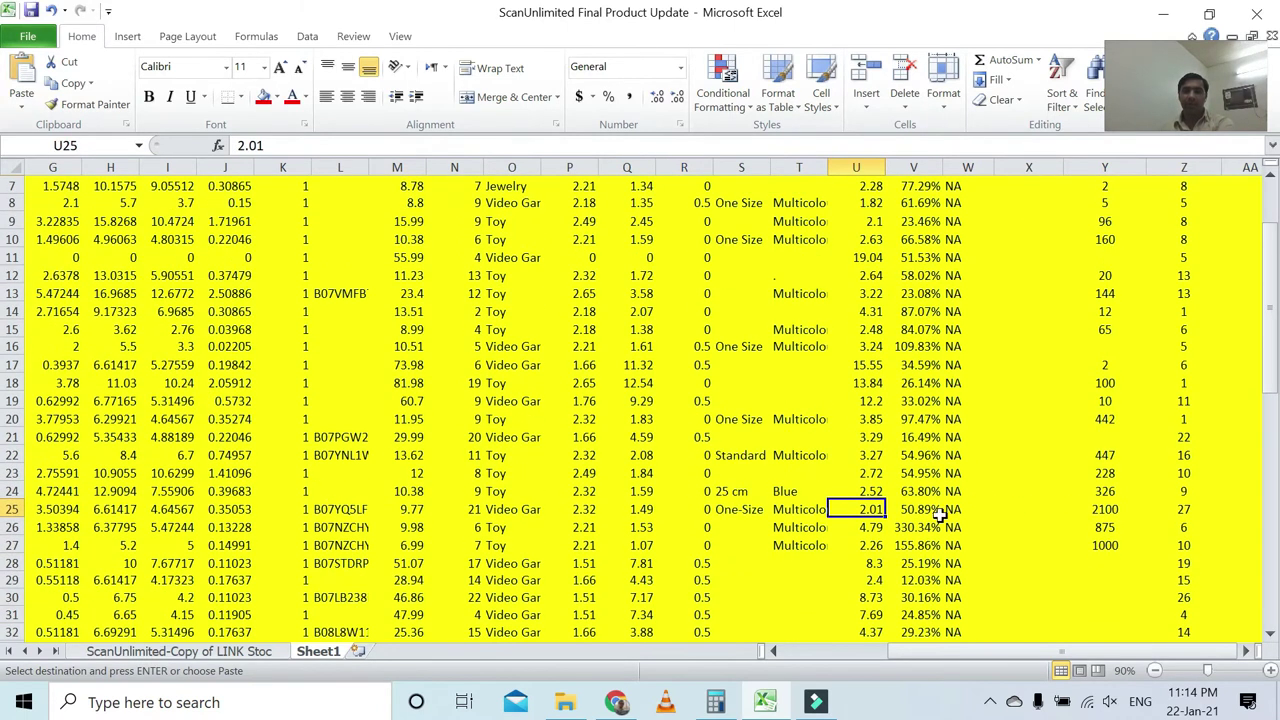
# Step: Compare the workbook's row 25 profit and ROI with the revenue calculator's fees, item price and net profit for that product
pyautogui.scroll(-1, 896, 534)
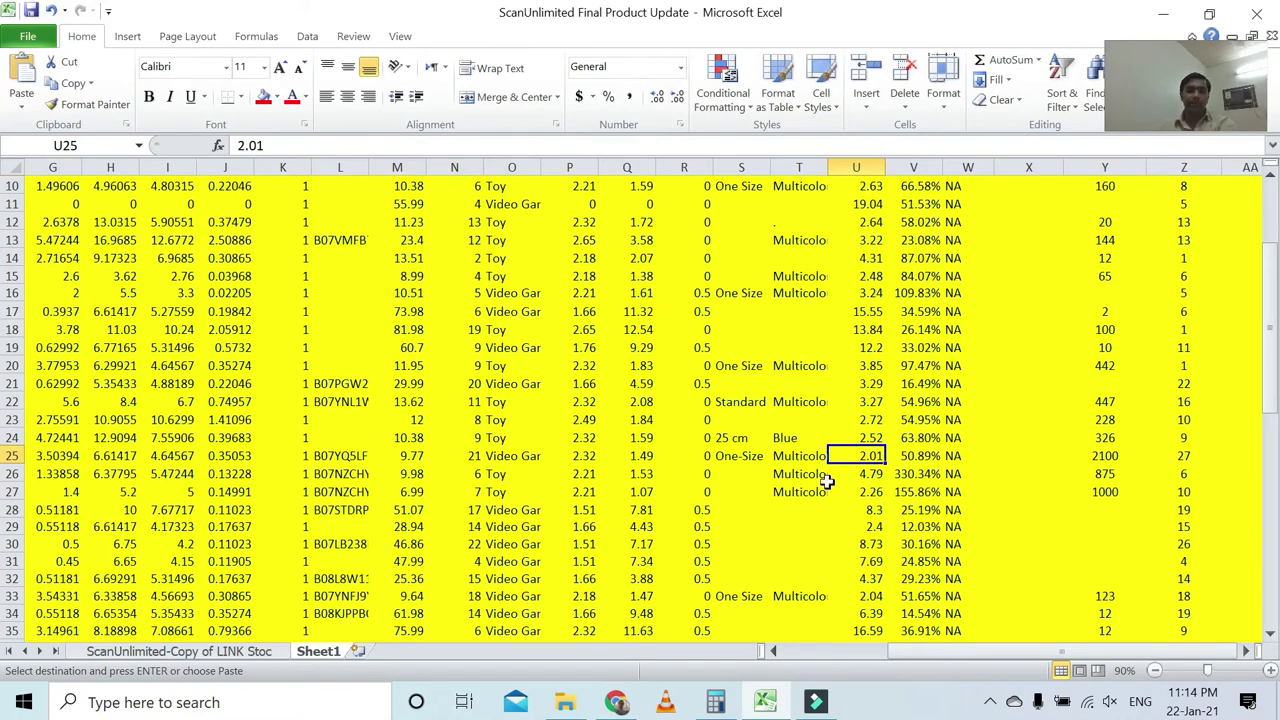
pyautogui.click(790, 457)
pyautogui.press('Right')
pyautogui.click(620, 704)
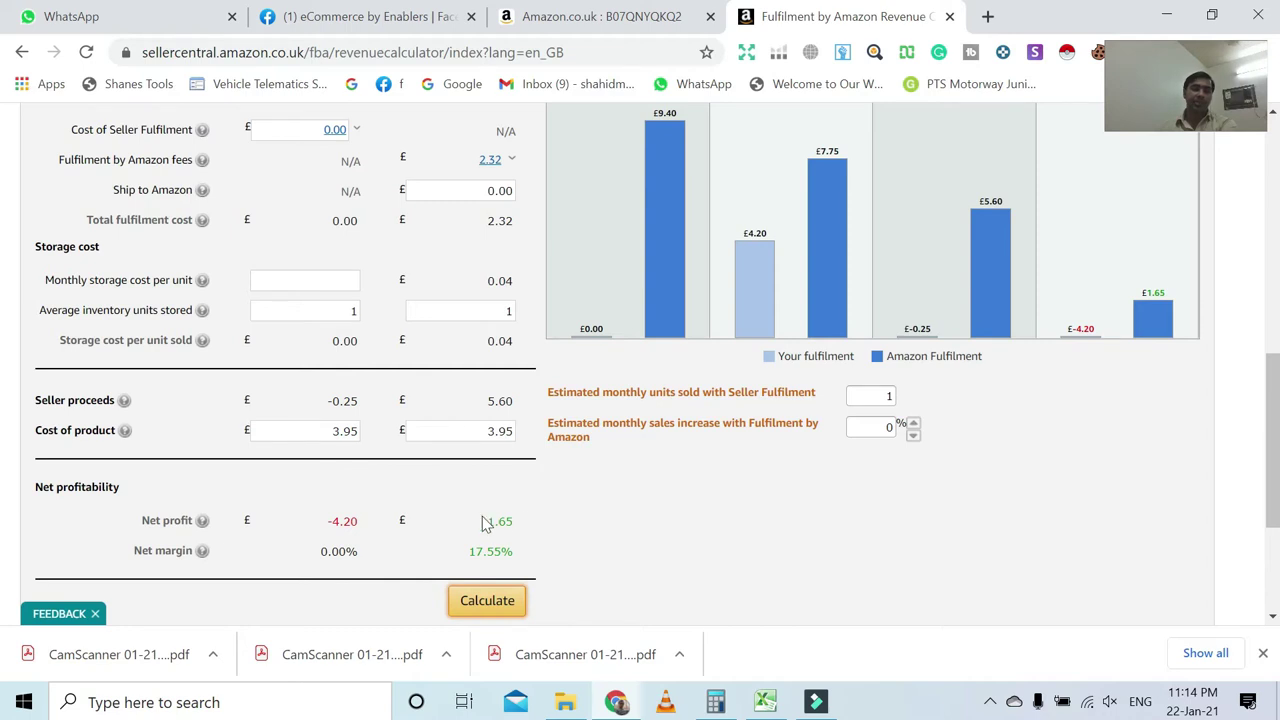
pyautogui.scroll(4, 466, 503)
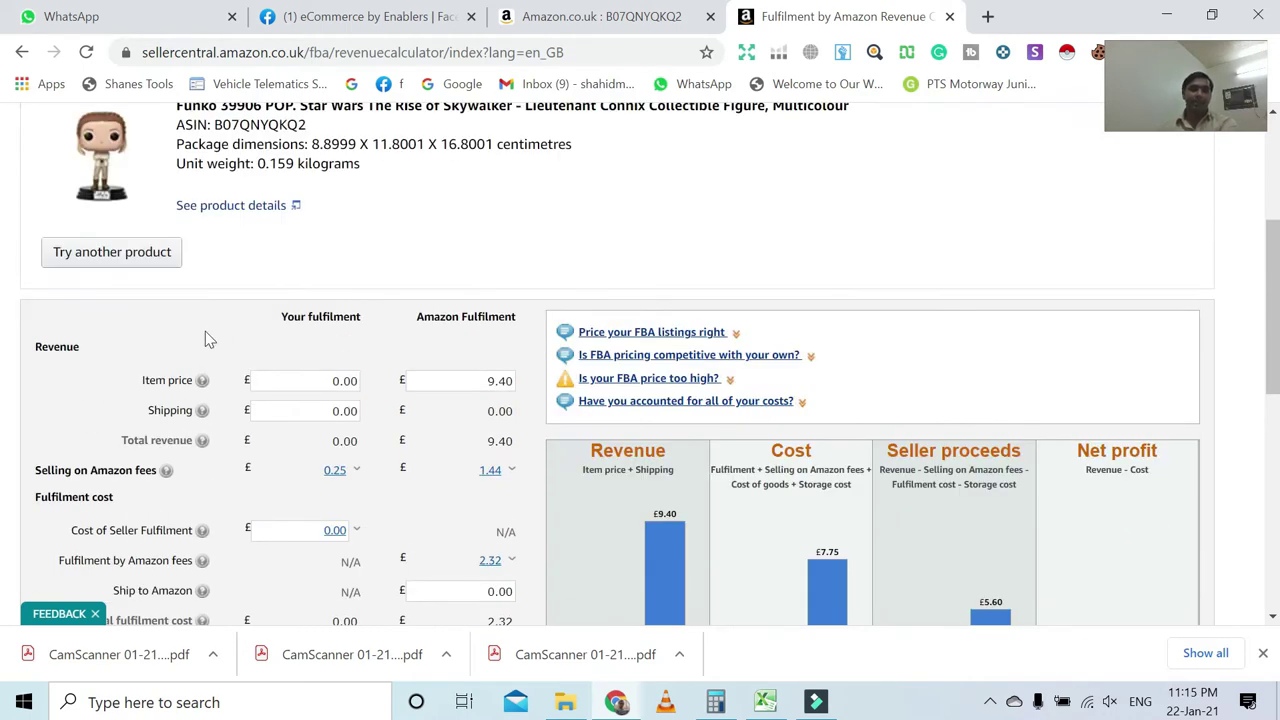
pyautogui.scroll(-5, 205, 340)
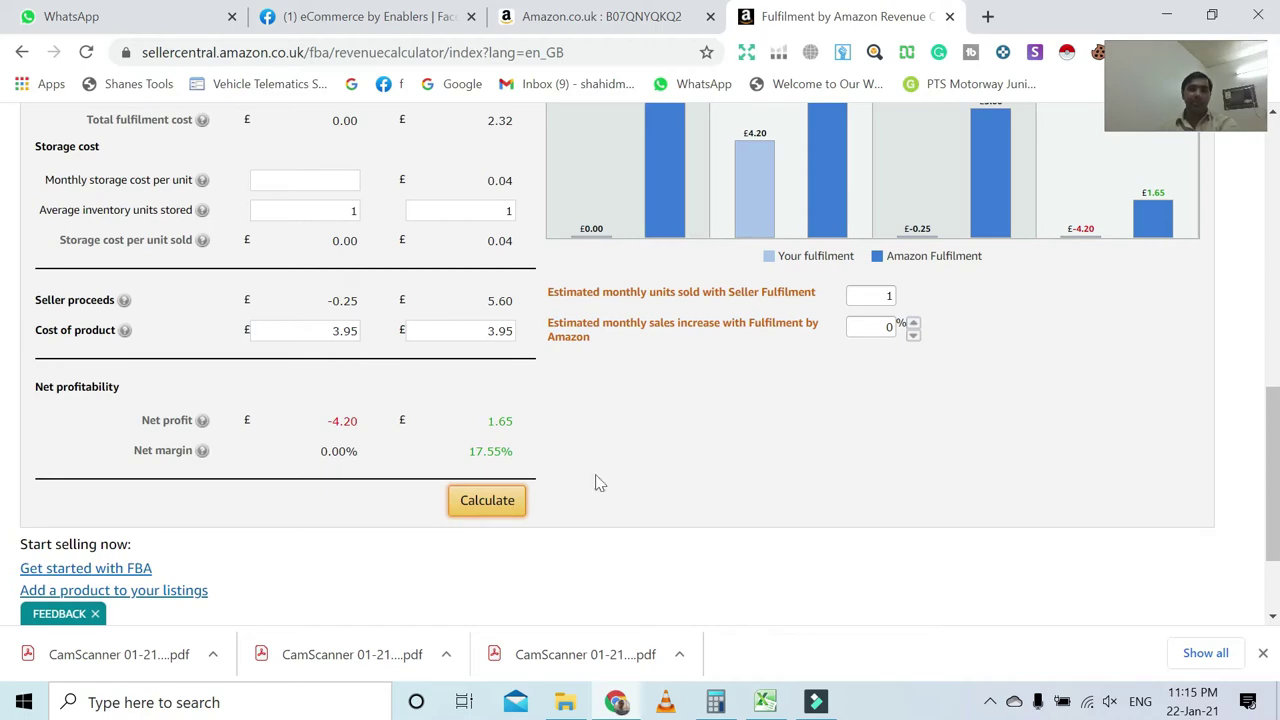
# Step: In the Excel workbook, go from row 27's monthly sale cell along the row to cell C27 and copy the ASIN B079KNJJNB
pyautogui.click(765, 702)
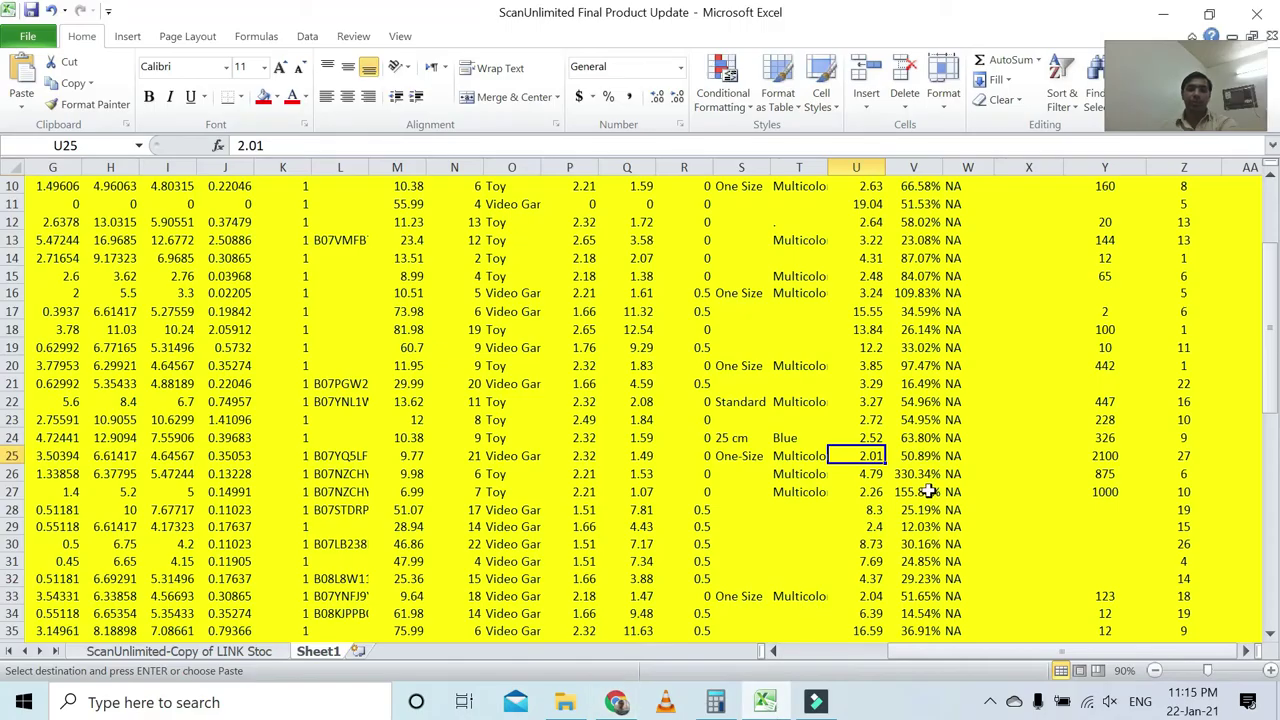
pyautogui.click(1112, 491)
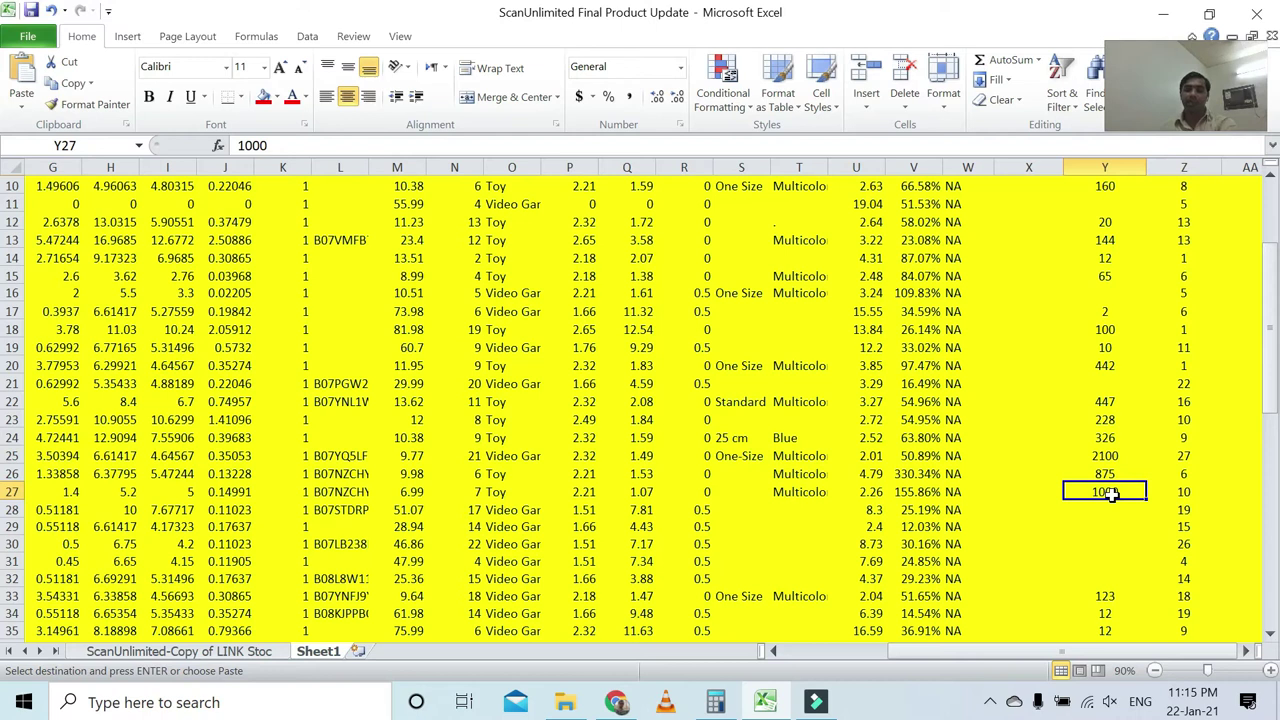
pyautogui.press('Left')
pyautogui.press('Left')
pyautogui.press('Left')
pyautogui.press('Left')
pyautogui.press('Left')
pyautogui.press('Left')
pyautogui.press('Left')
pyautogui.press('Left')
pyautogui.press('Left')
pyautogui.press('Left')
pyautogui.press('Left')
pyautogui.press('Left')
pyautogui.press('Left')
pyautogui.press('Left')
pyautogui.press('Left')
pyautogui.press('Left')
pyautogui.press('Left')
pyautogui.press('Left')
pyautogui.press('Left')
pyautogui.press('Left')
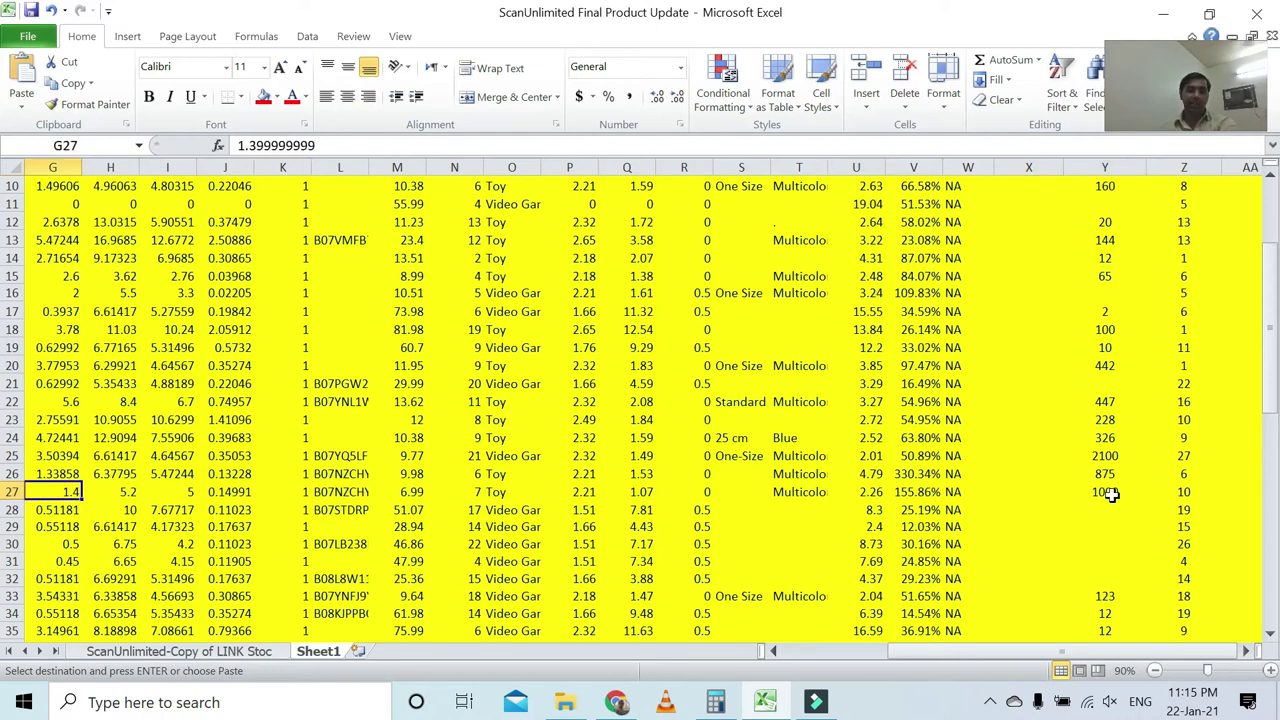
pyautogui.press('Right')
pyautogui.press('Right')
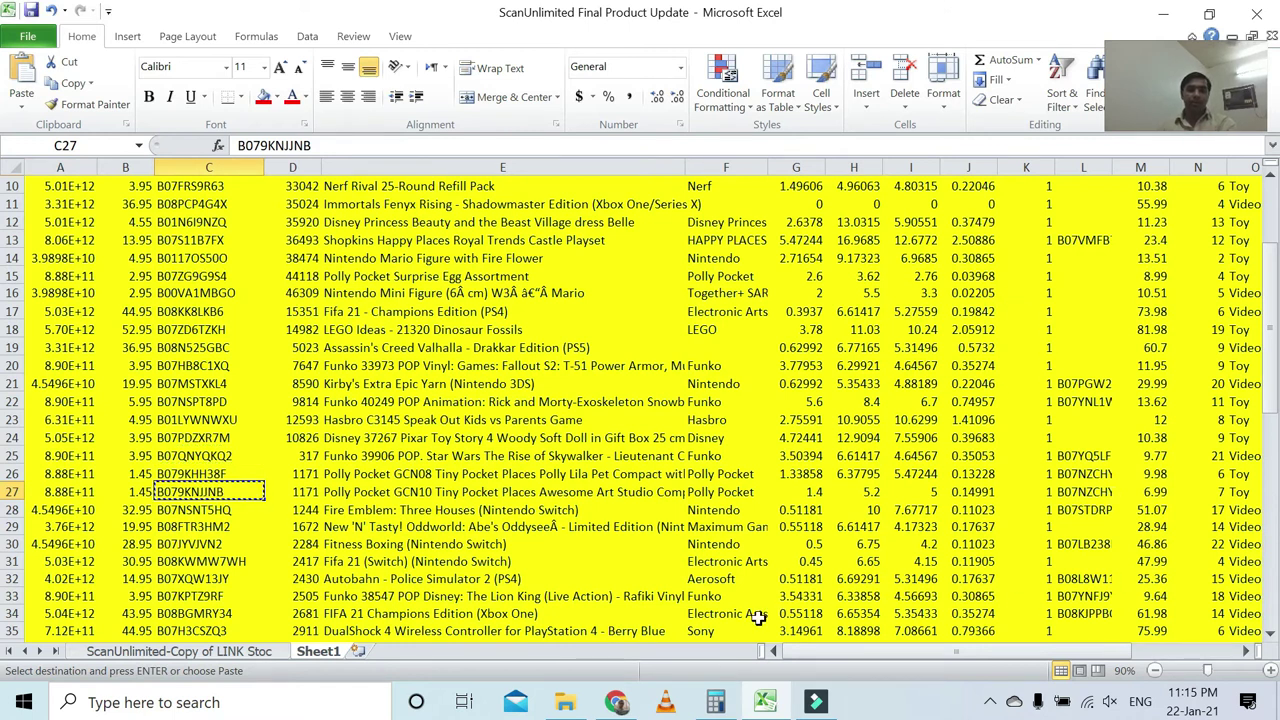
# Step: Switch to the FBA Revenue Calculator in Chrome and replace the current product by searching for ASIN B079KNJJNB
pyautogui.moveTo(615, 703)
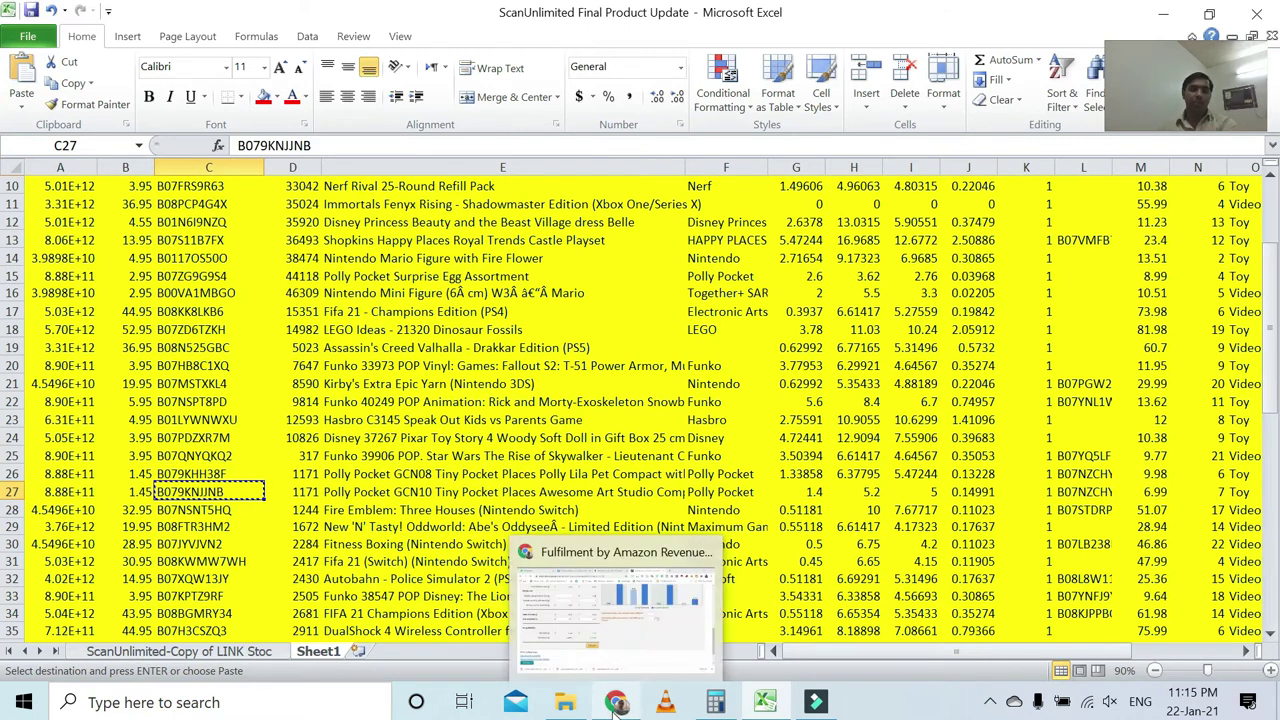
pyautogui.click(583, 610)
pyautogui.scroll(10, 366, 377)
pyautogui.scroll(3, 366, 377)
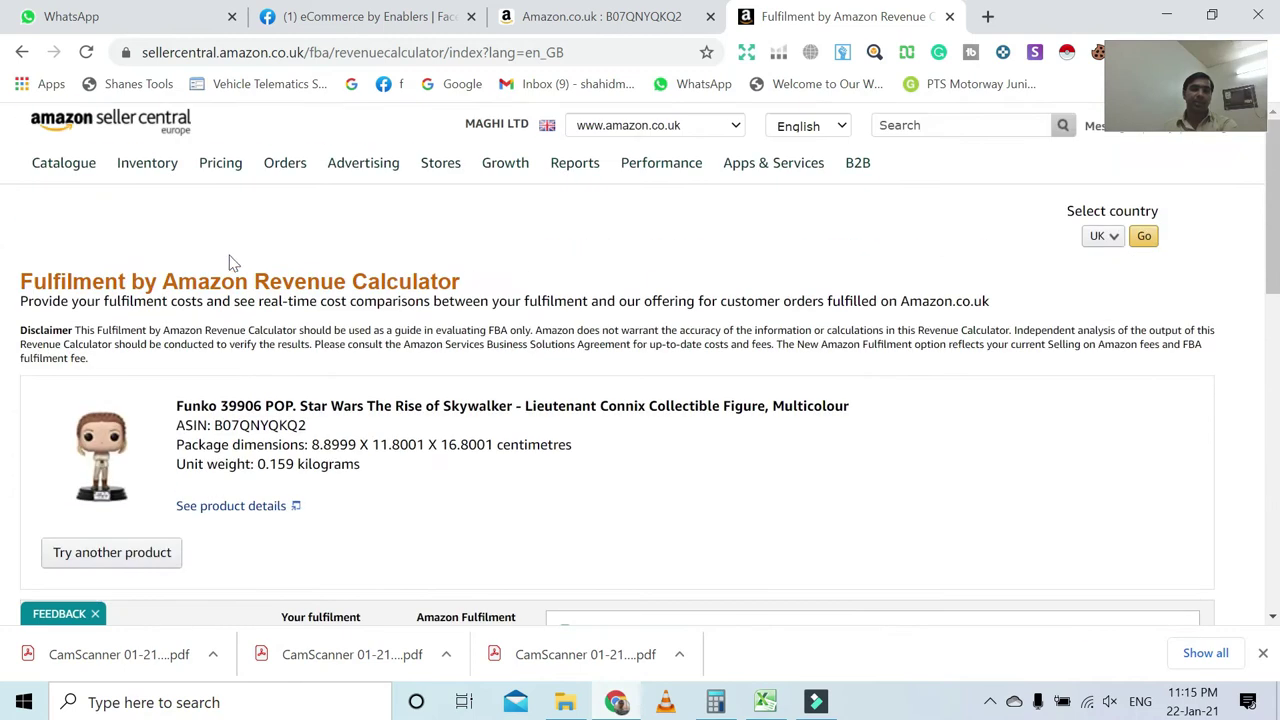
pyautogui.scroll(-3, 134, 380)
pyautogui.click(111, 351)
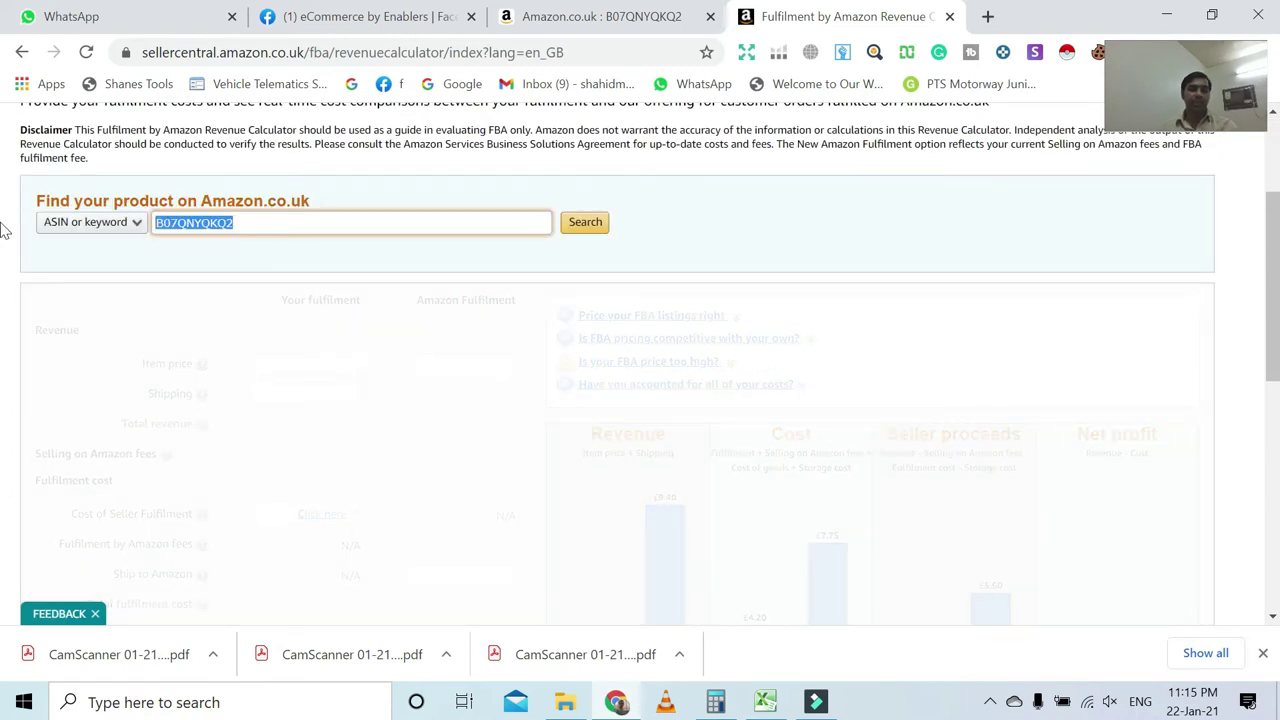
pyautogui.write('B079KNJJNB')
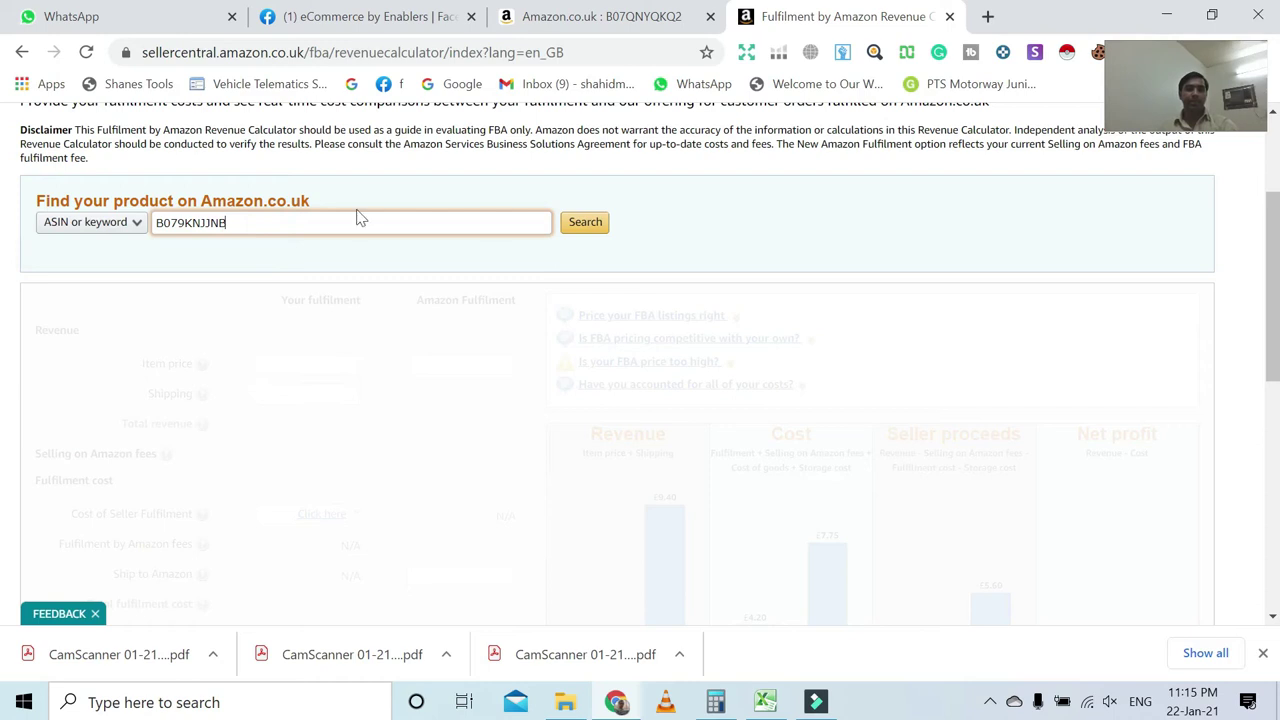
pyautogui.click(578, 228)
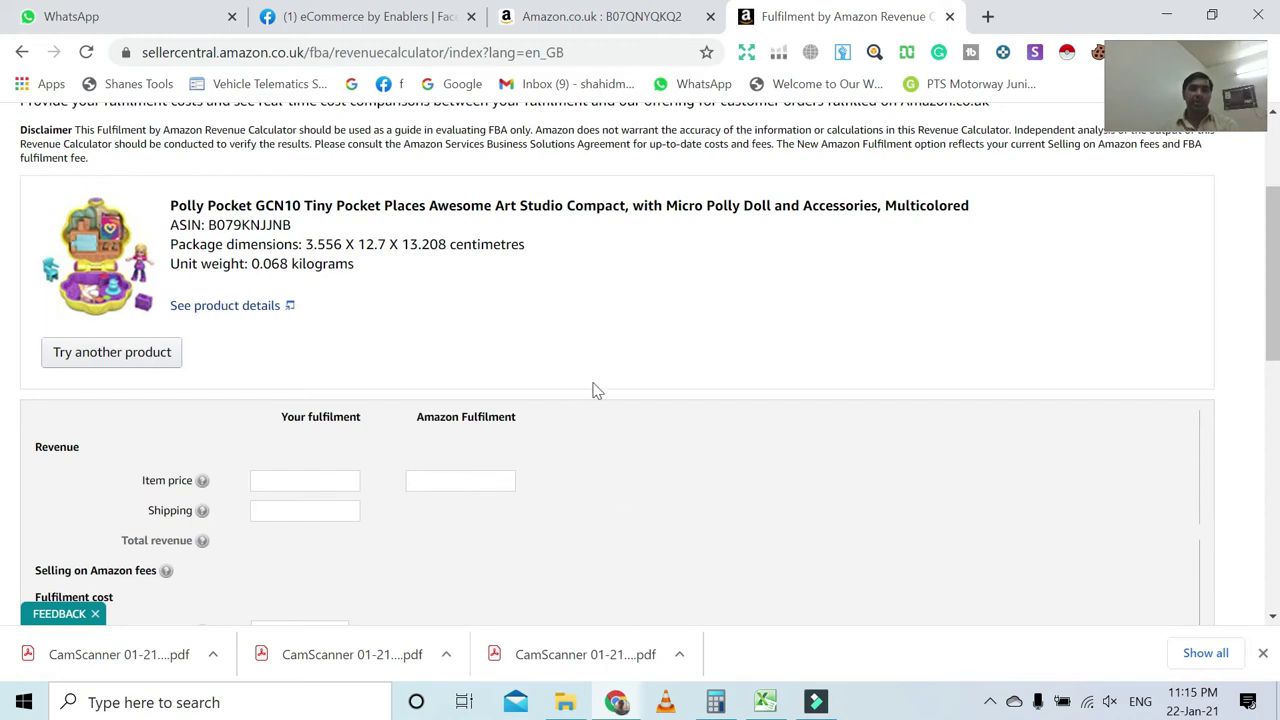
# Step: Search Amazon.co.uk for B079KNJJNB and check the Polly Pocket listing's selling price and sales rank
pyautogui.click(618, 16)
pyautogui.scroll(4, 423, 163)
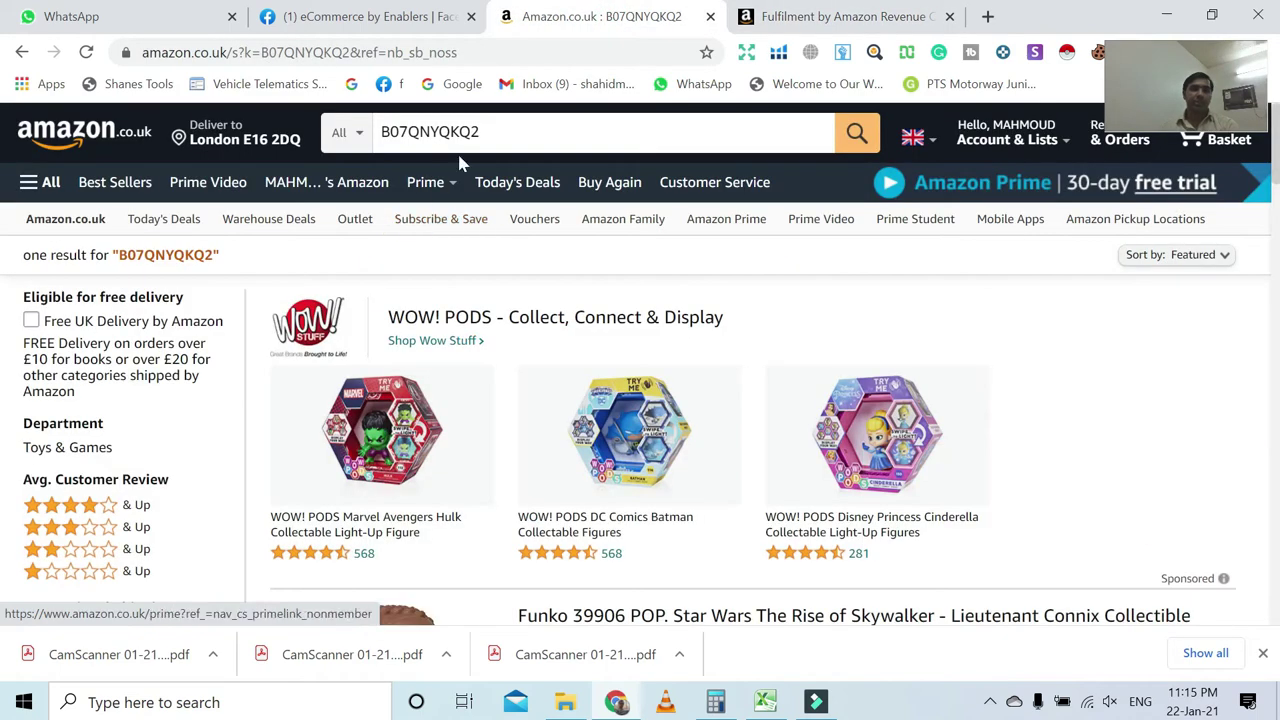
pyautogui.doubleClick(497, 131)
pyautogui.write('B079KNJJNB')
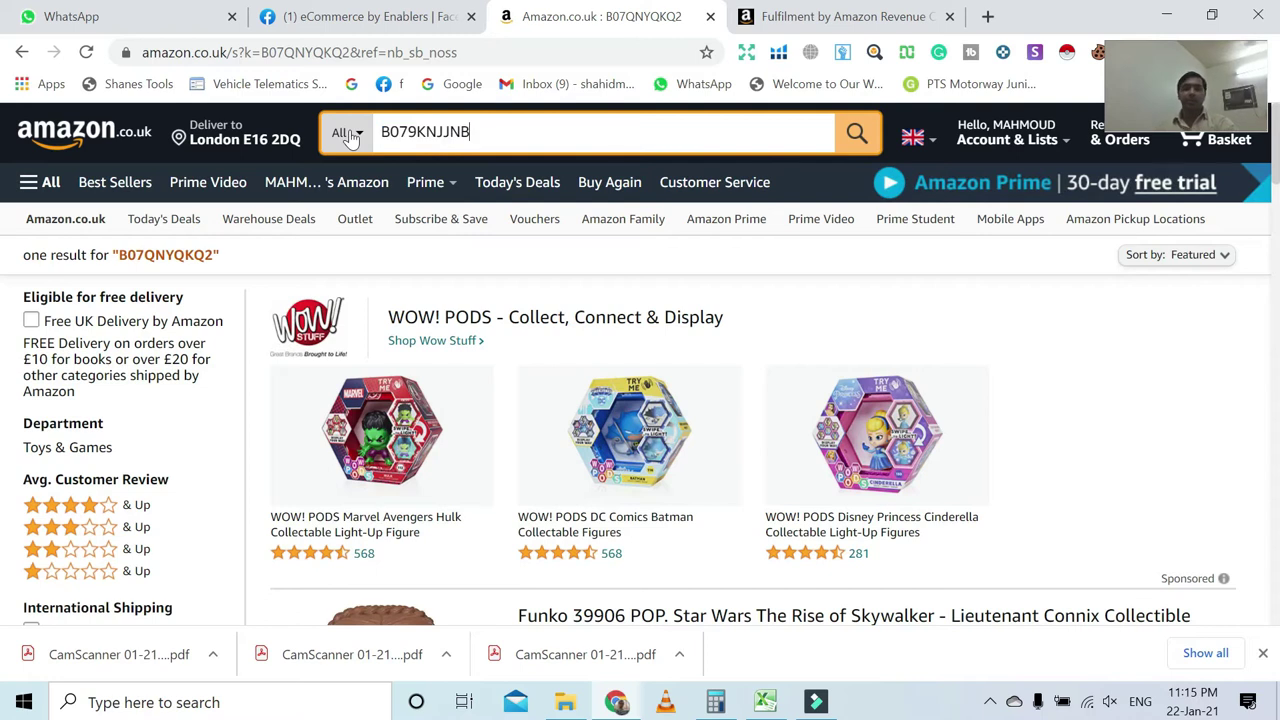
pyautogui.press('Return')
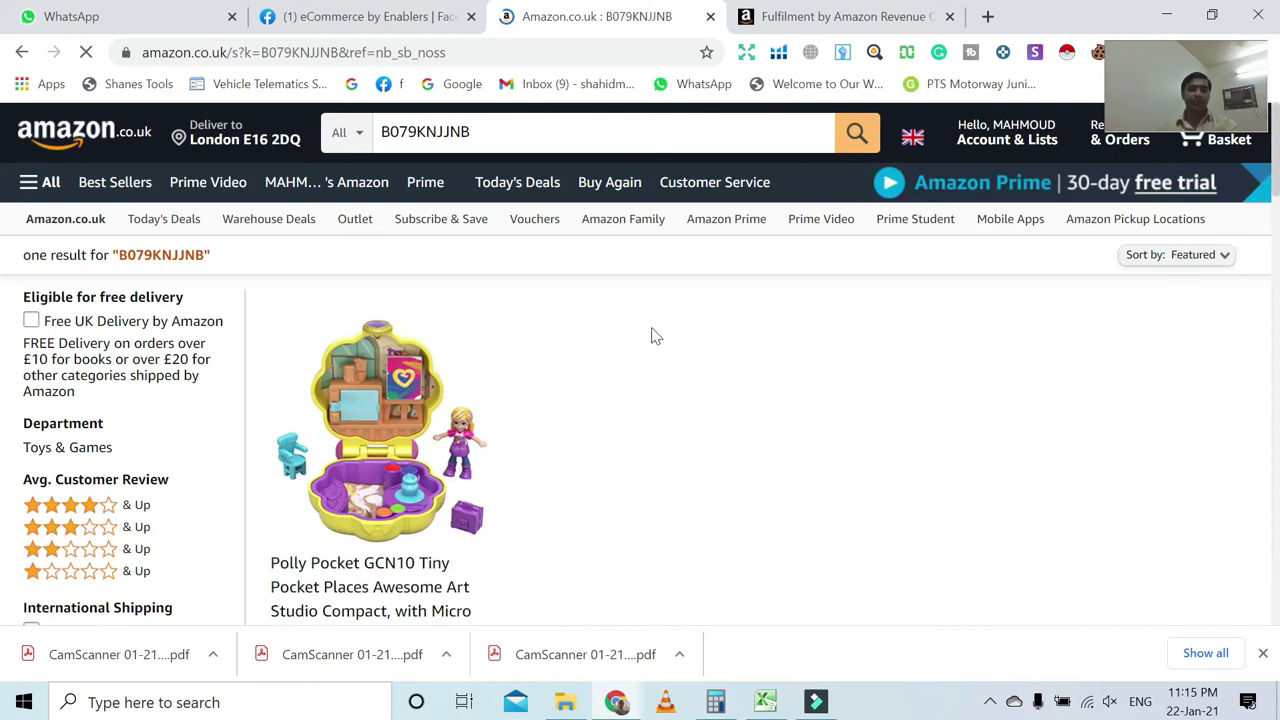
pyautogui.scroll(-2, 651, 336)
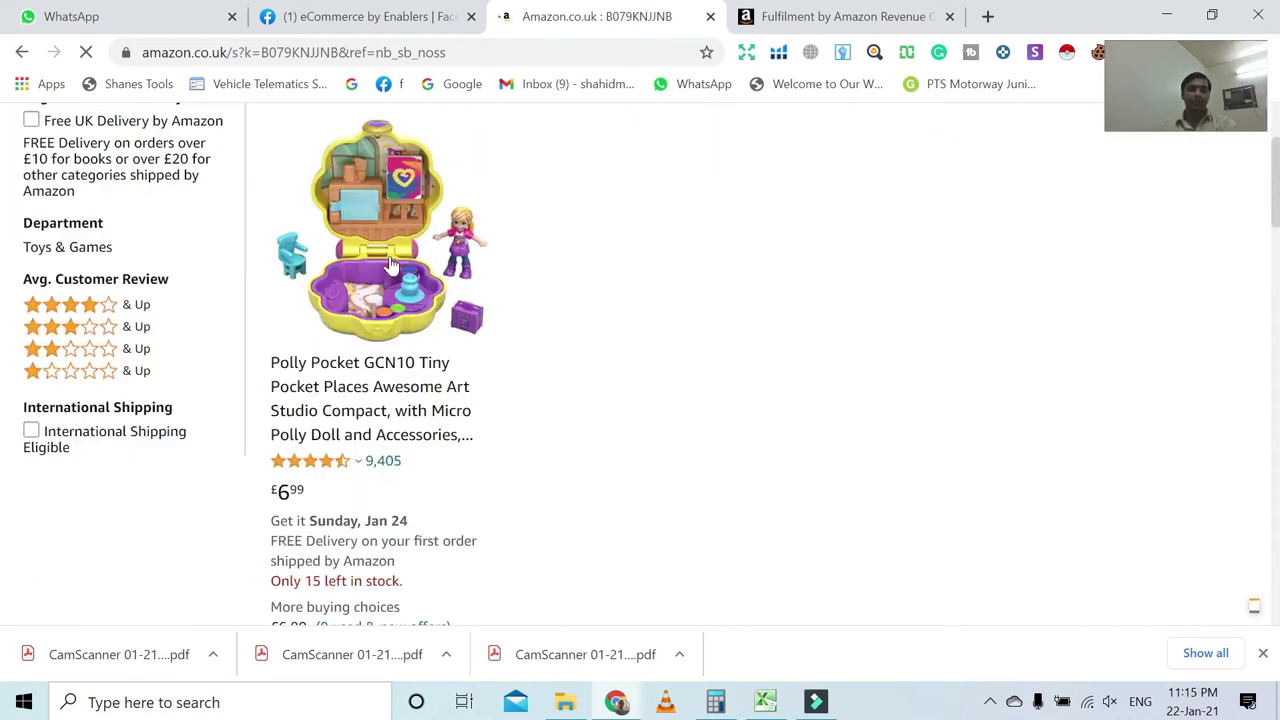
pyautogui.scroll(-3, 360, 300)
pyautogui.scroll(2, 283, 395)
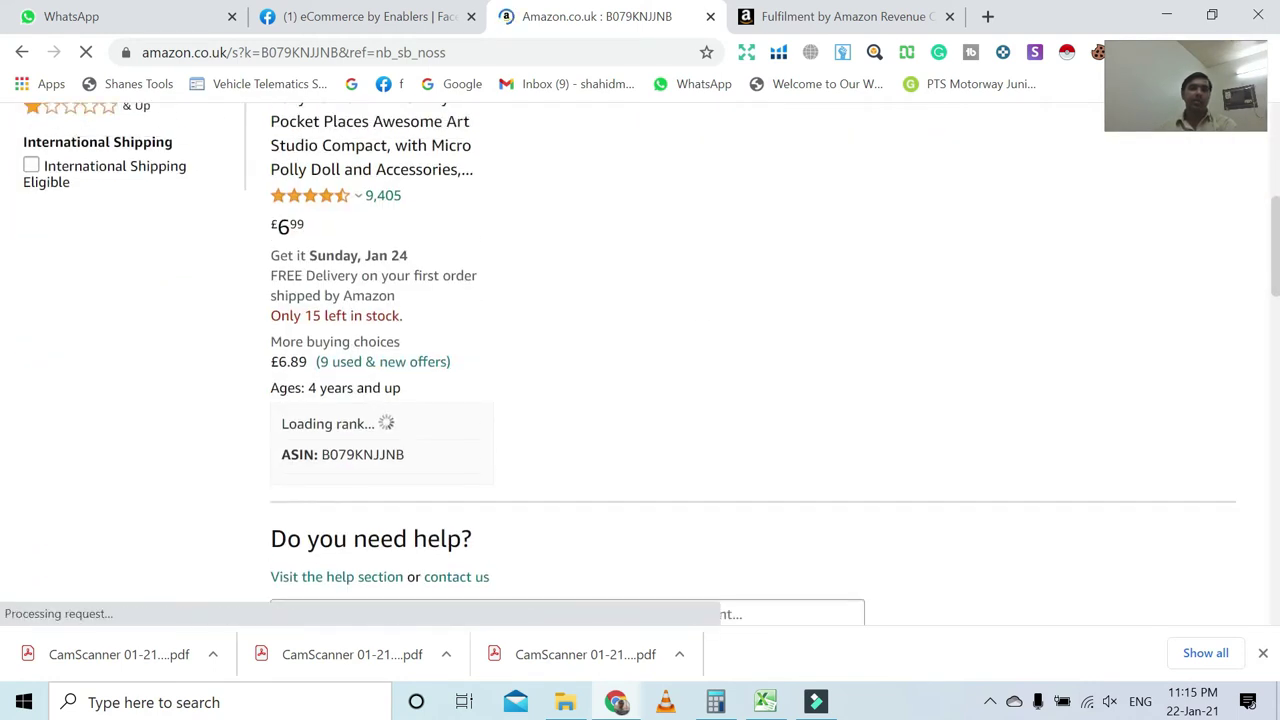
pyautogui.moveTo(283, 398)
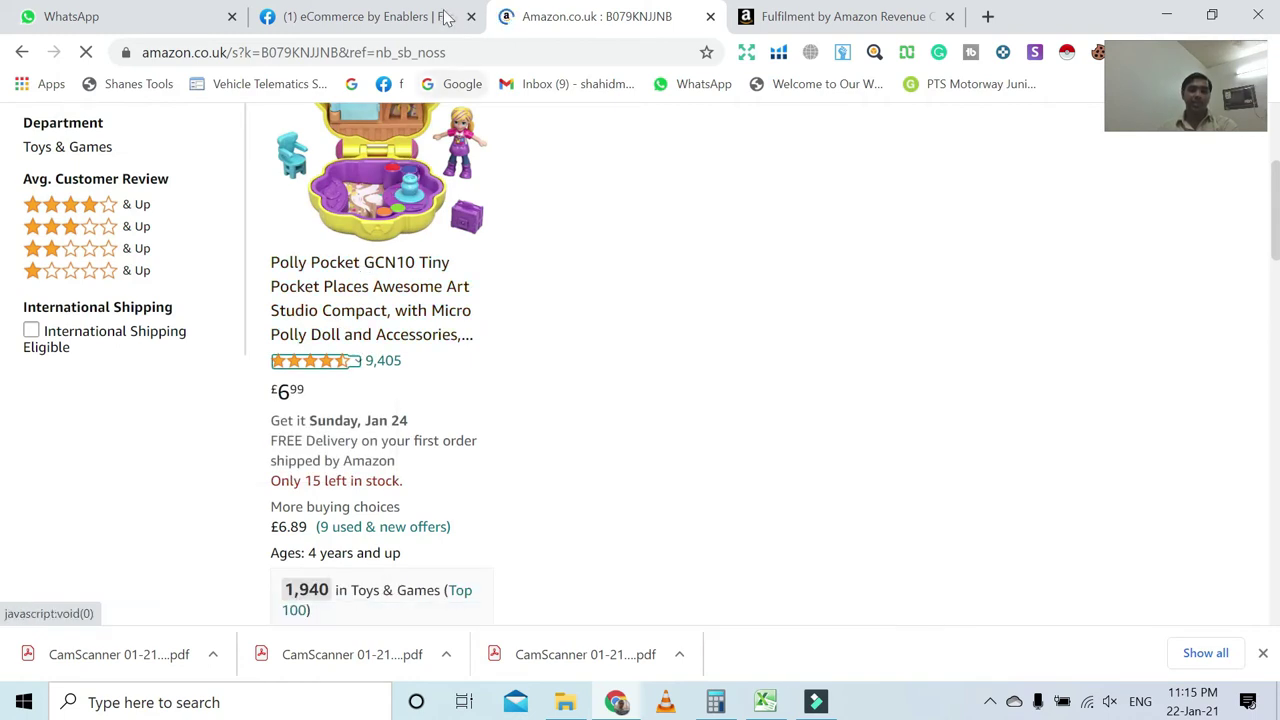
# Step: Enter 6.99 as the calculator's Amazon Fulfilment item price, and look up the product's cost in row 27 of the workbook
pyautogui.click(800, 18)
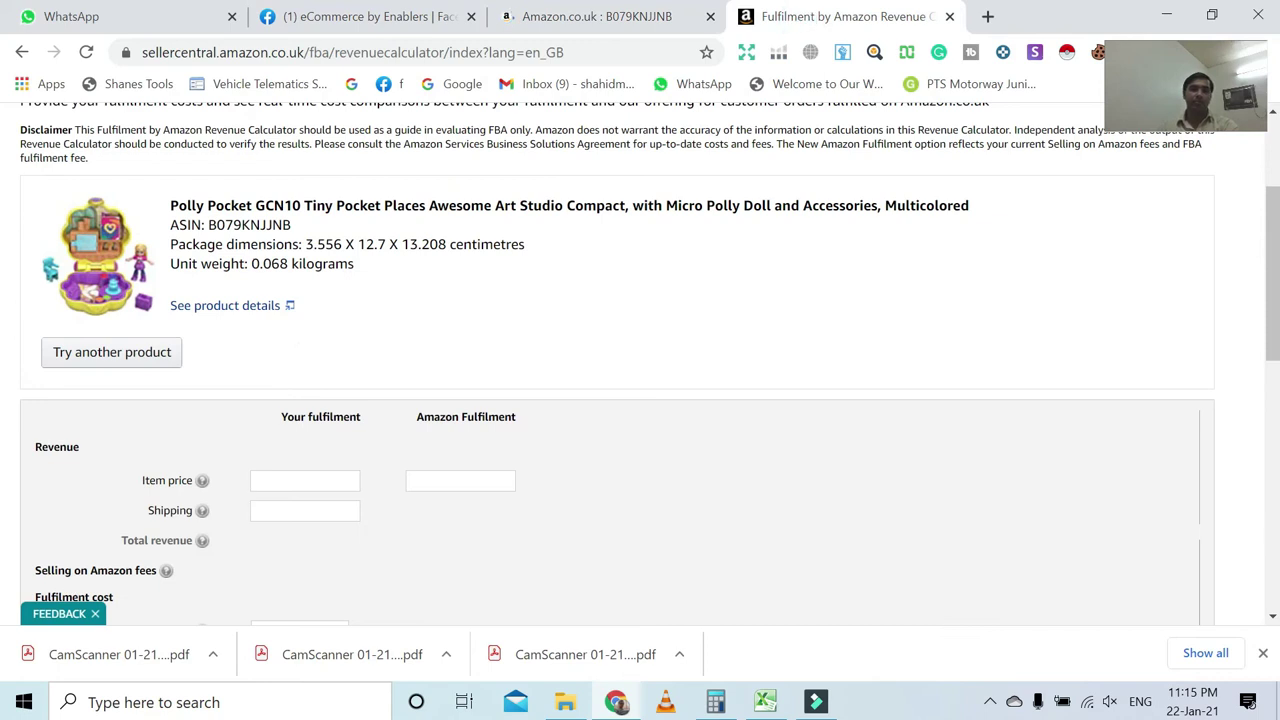
pyautogui.click(443, 478)
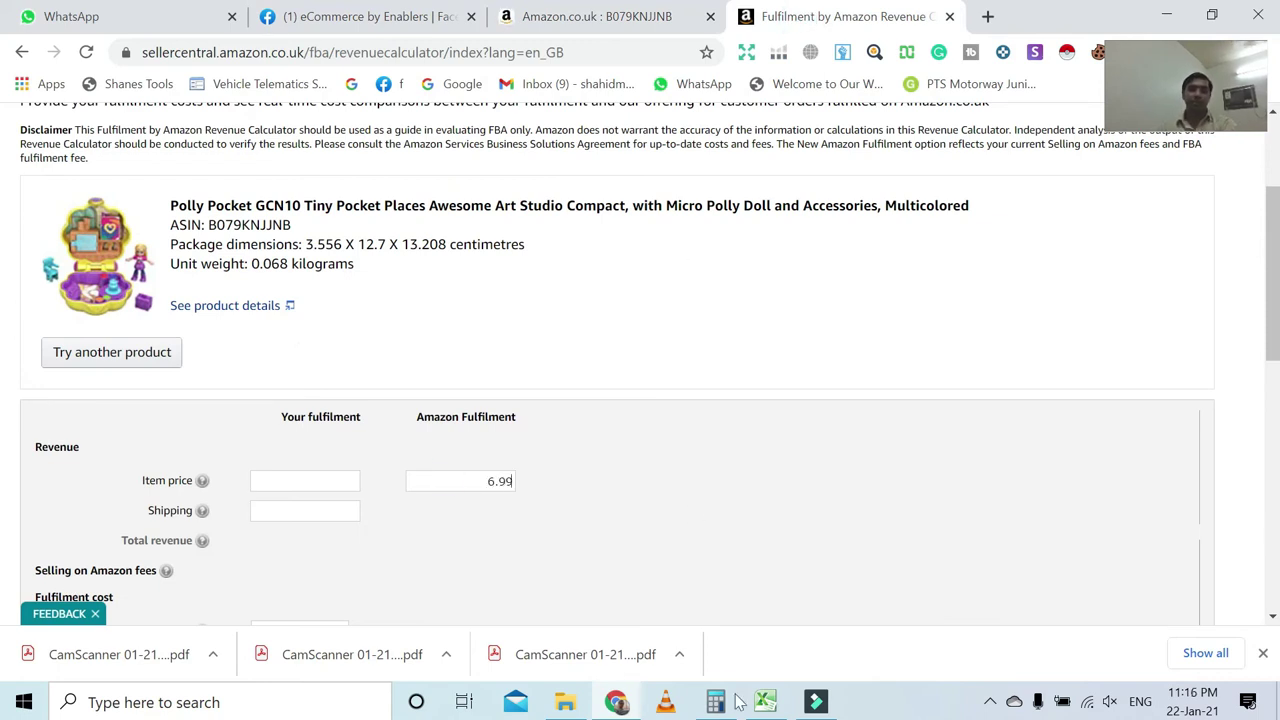
pyautogui.click(765, 702)
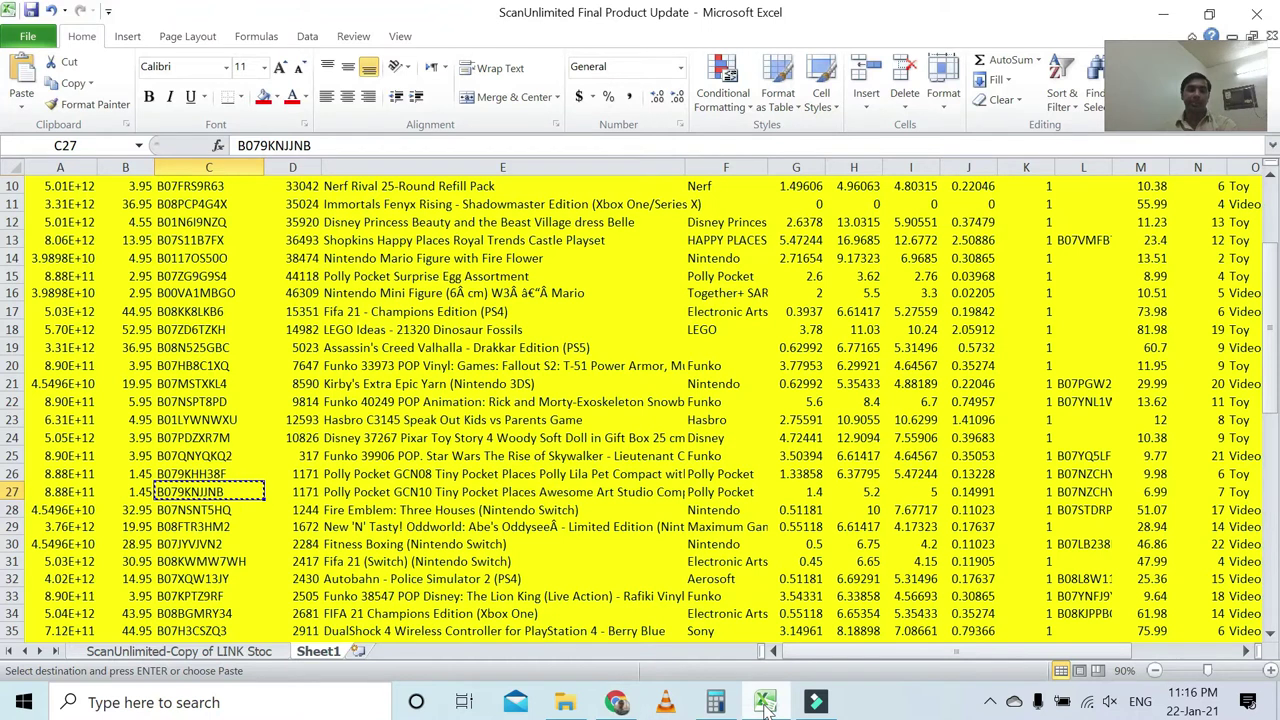
pyautogui.click(124, 494)
pyautogui.click(616, 700)
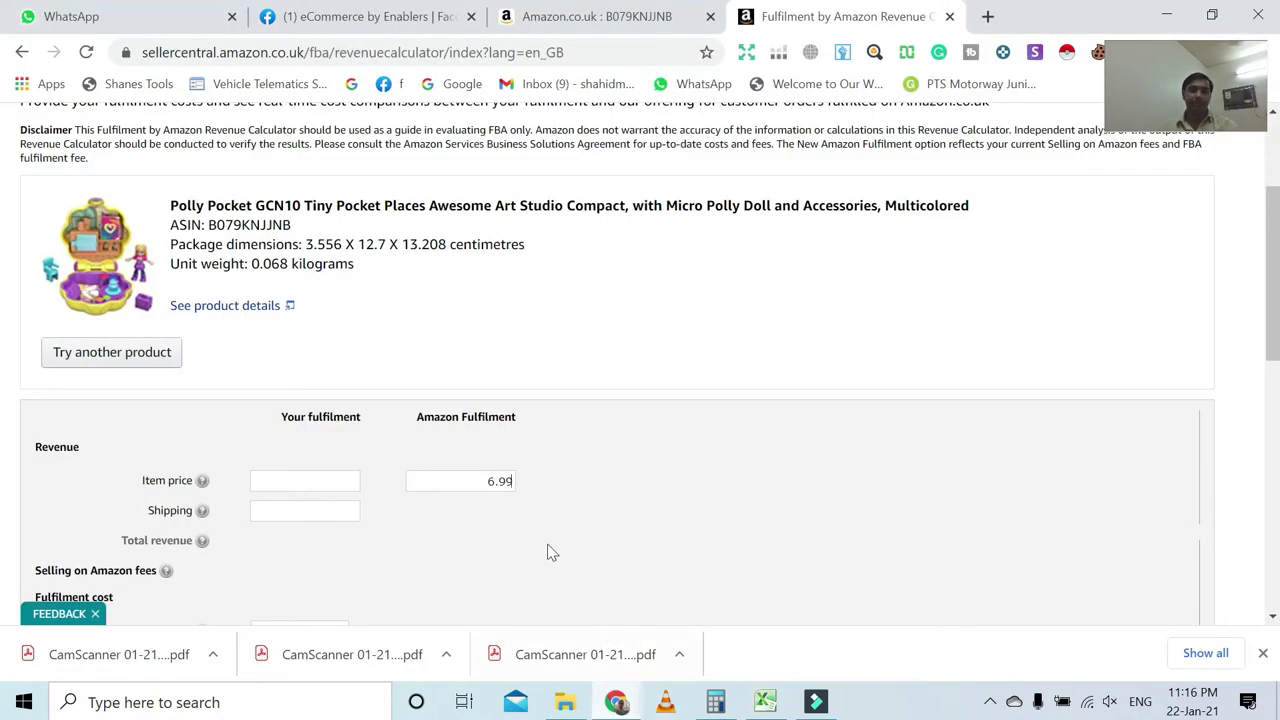
# Step: Set the Amazon Fulfilment cost of product to 2.45 and calculate the net profitability
pyautogui.scroll(-5, 549, 551)
pyautogui.scroll(-1, 432, 414)
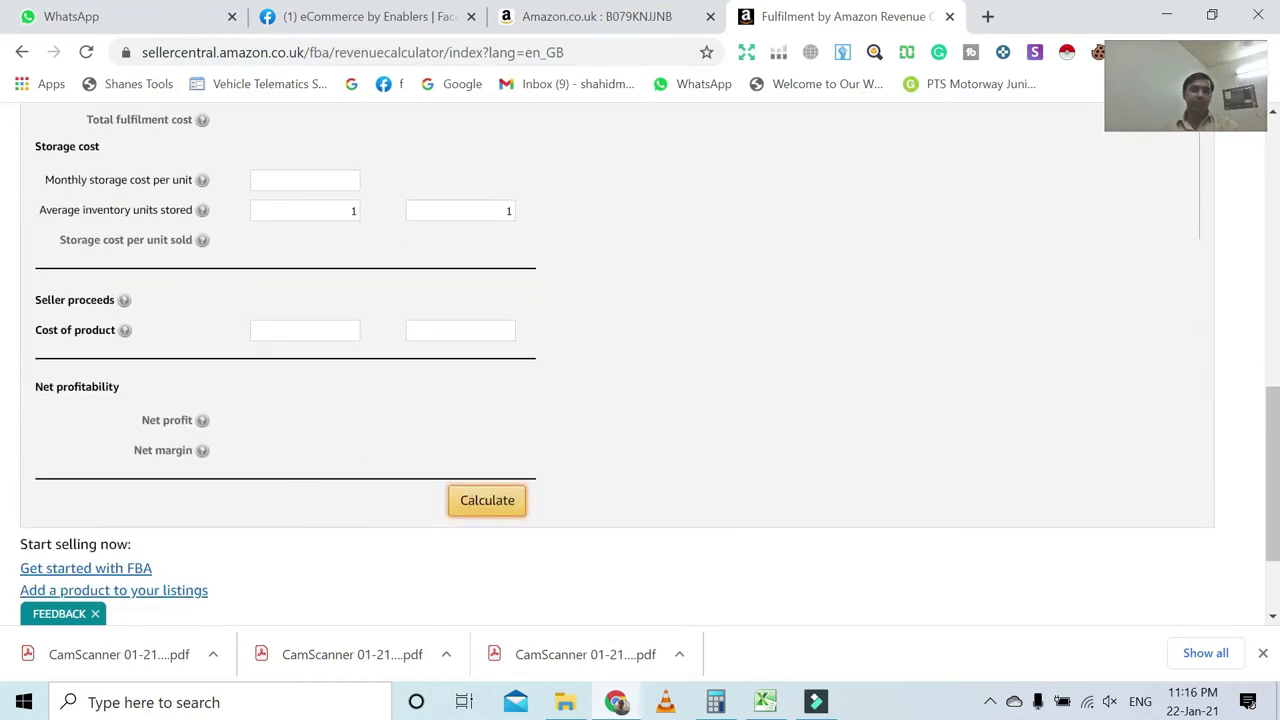
pyautogui.click(470, 332)
pyautogui.write('2')
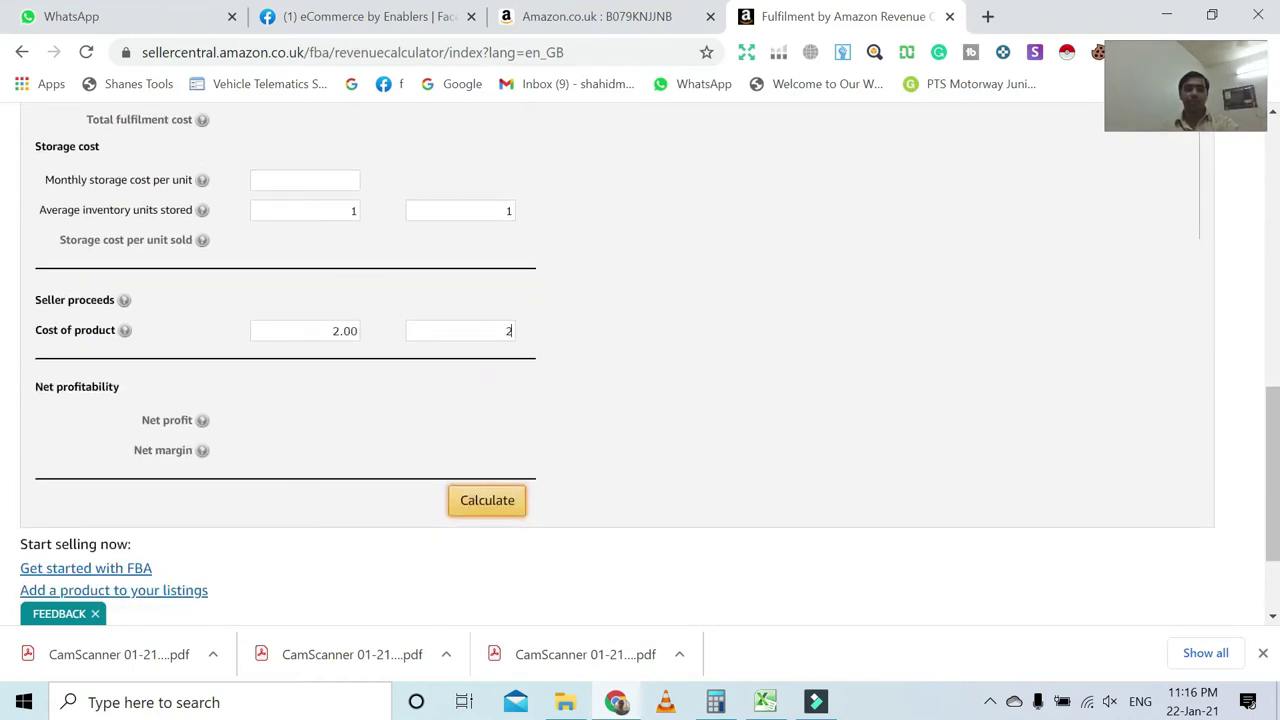
pyautogui.write('.45')
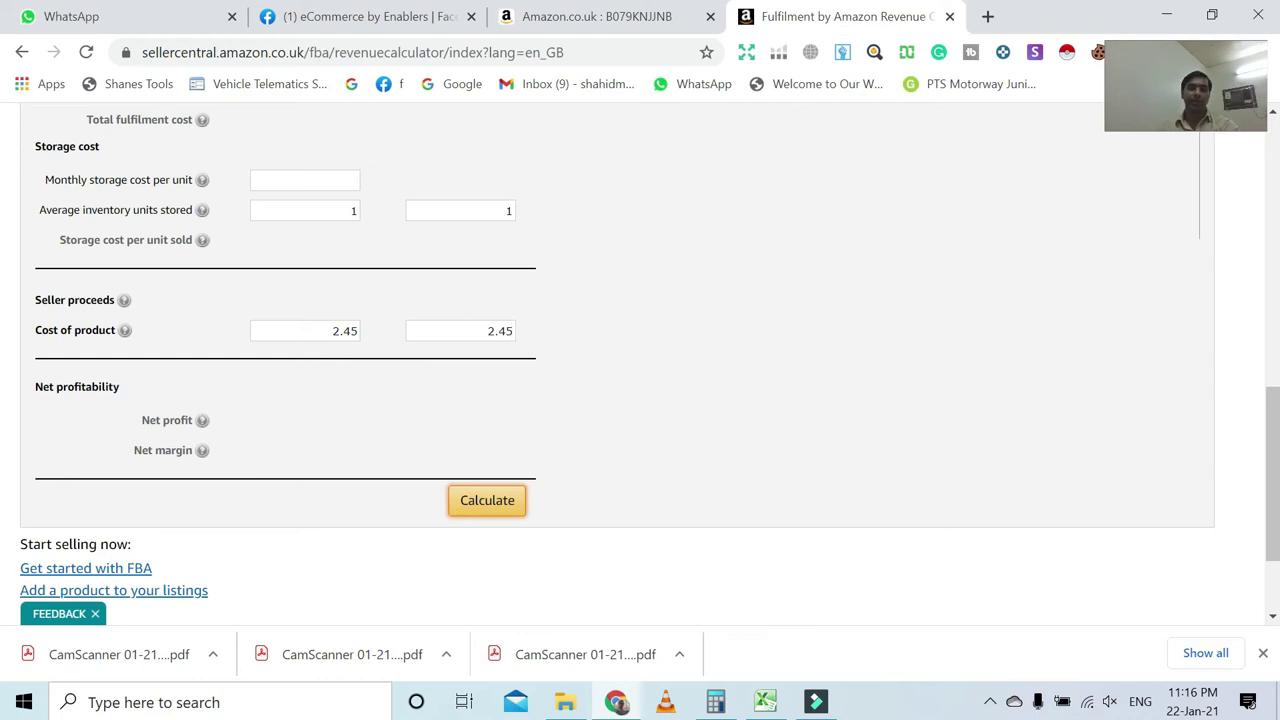
pyautogui.click(506, 512)
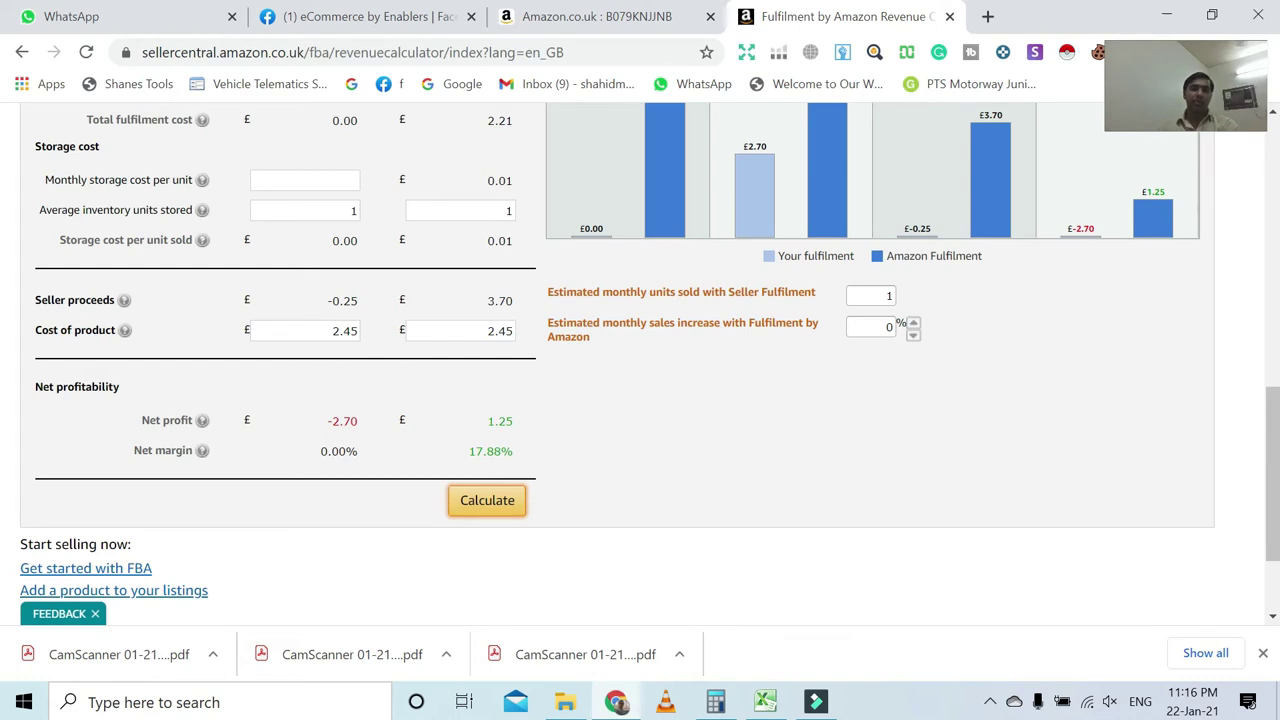
# Step: Change the cost of product to 1.45 and recalculate the net profit
pyautogui.moveTo(497, 330); pyautogui.dragTo(488, 330)
pyautogui.write('1')
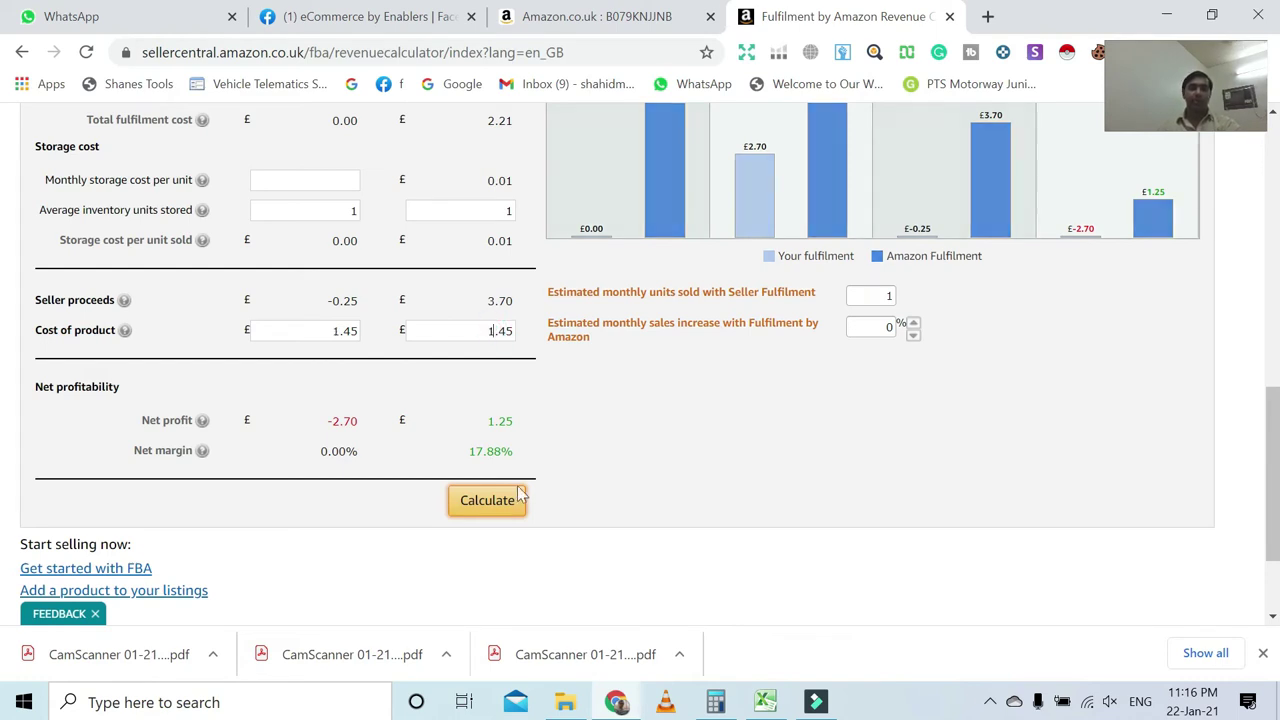
pyautogui.click(508, 505)
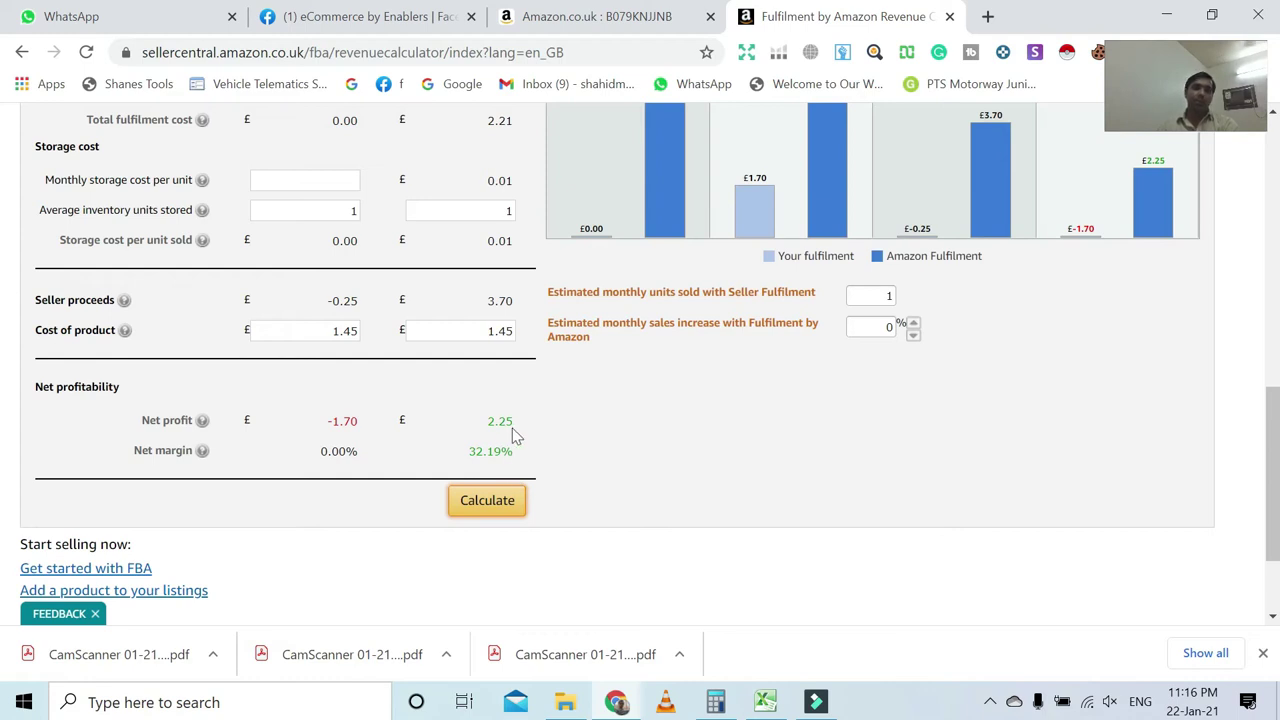
# Step: Highlight row 27 in the Excel workbook and compare its profit, ROI and monthly sale figures with the calculator's net profit
pyautogui.click(765, 702)
pyautogui.press('Right')
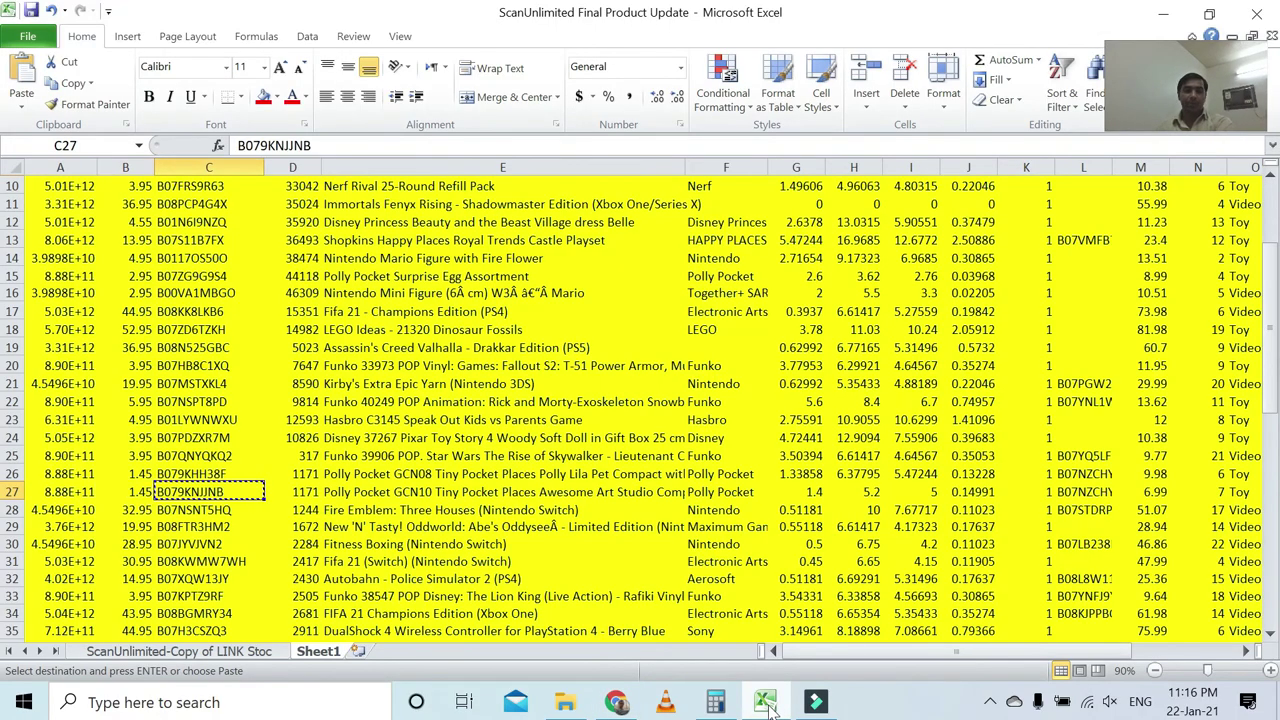
pyautogui.press('Home')
pyautogui.hotkey('shift', 'space')
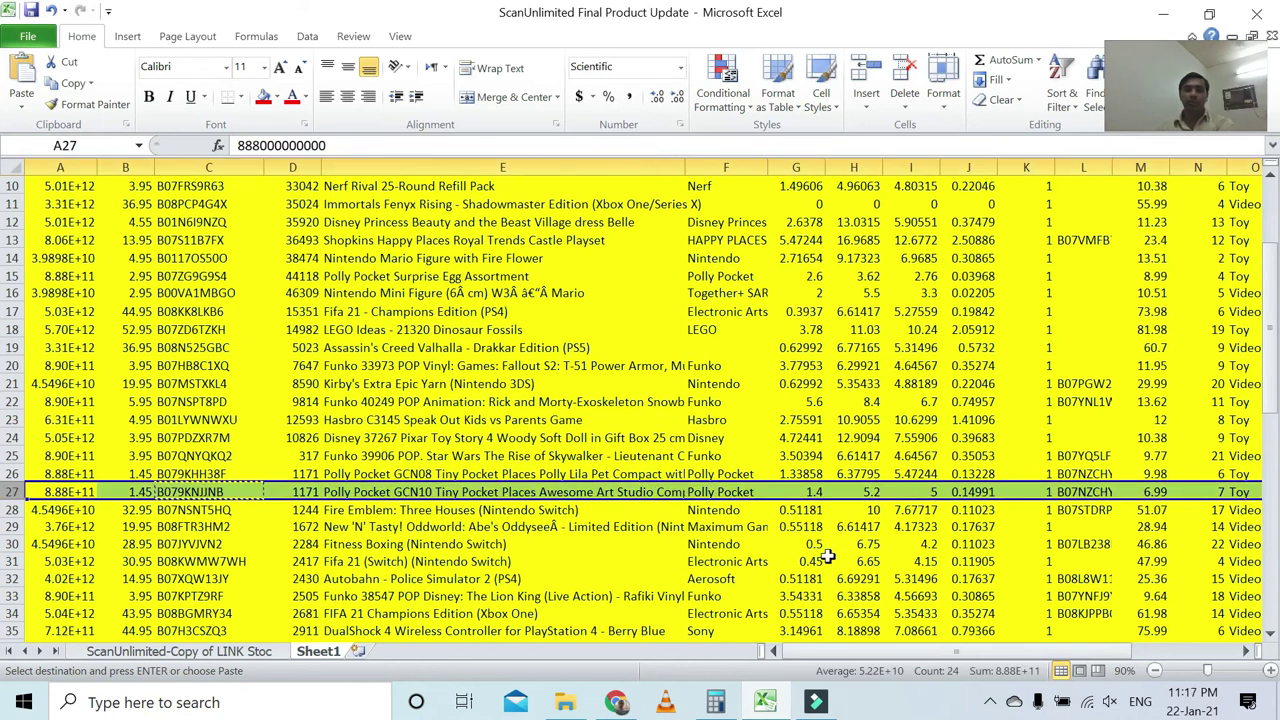
pyautogui.moveTo(916, 655); pyautogui.dragTo(1033, 660)
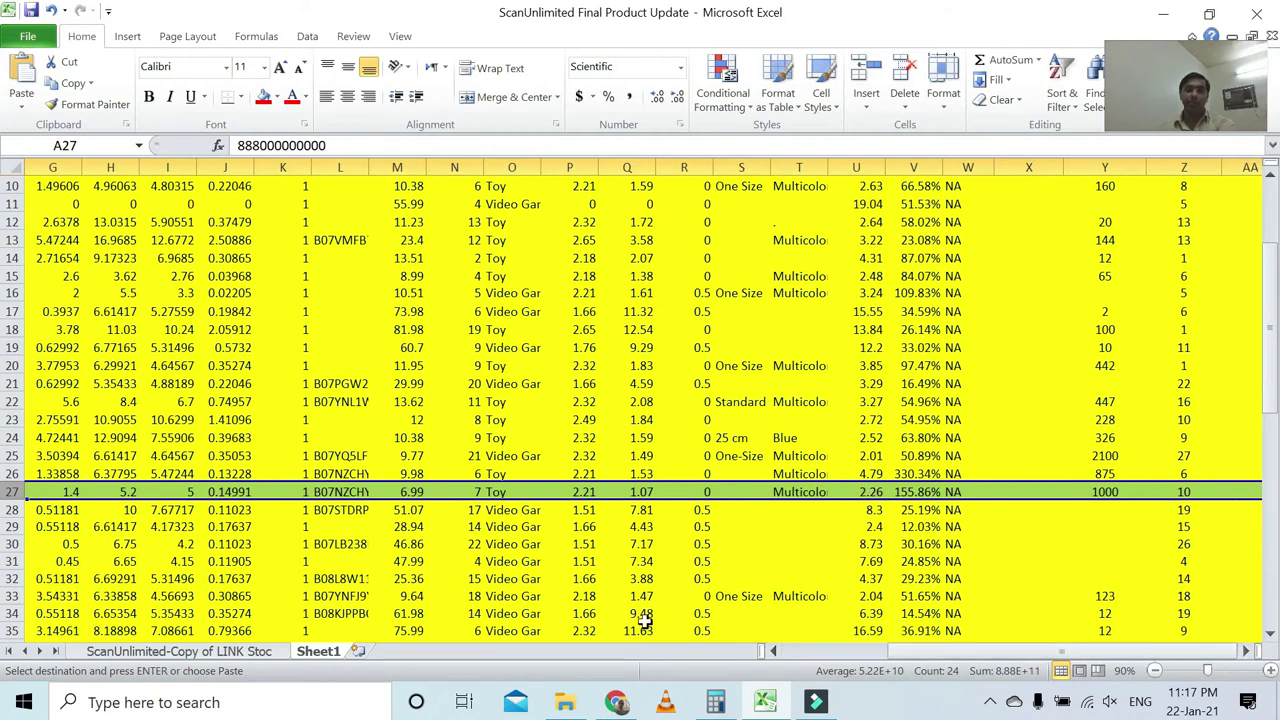
pyautogui.click(617, 703)
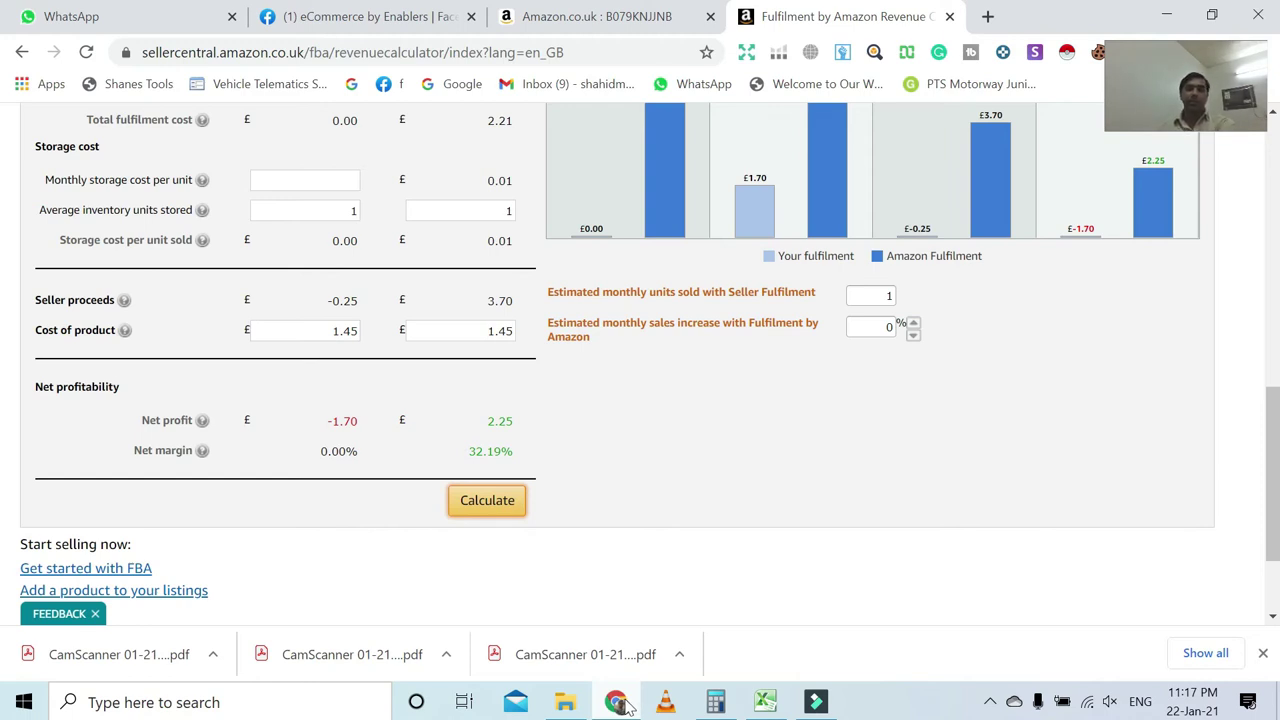
pyautogui.click(617, 702)
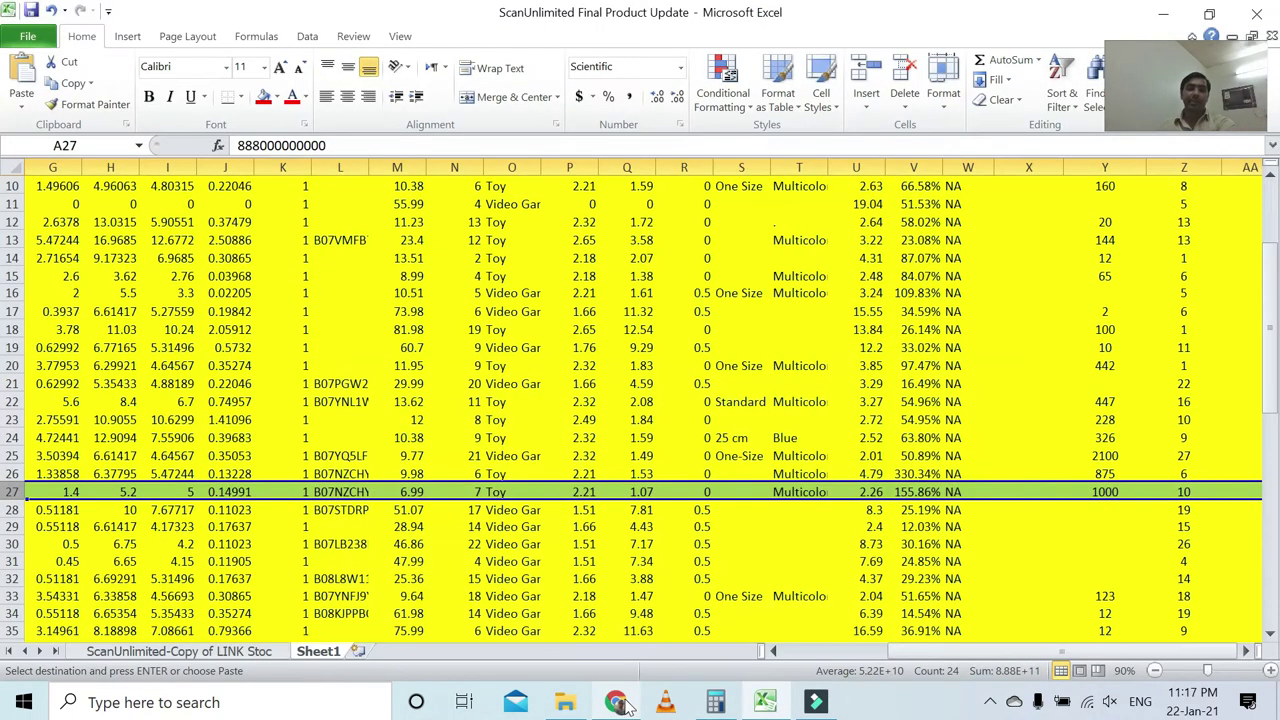
pyautogui.click(799, 544)
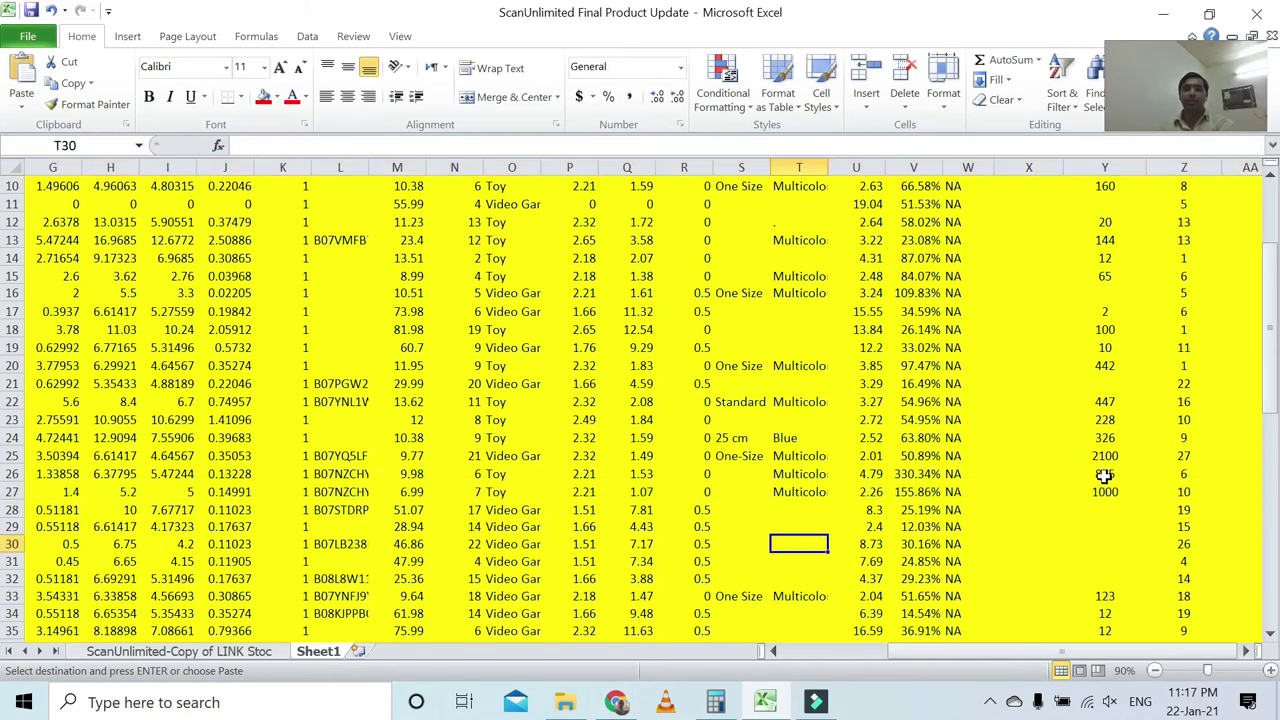
# Step: Copy the ASIN B079KHH38F from column C of row 26 in the workbook
pyautogui.click(1098, 478)
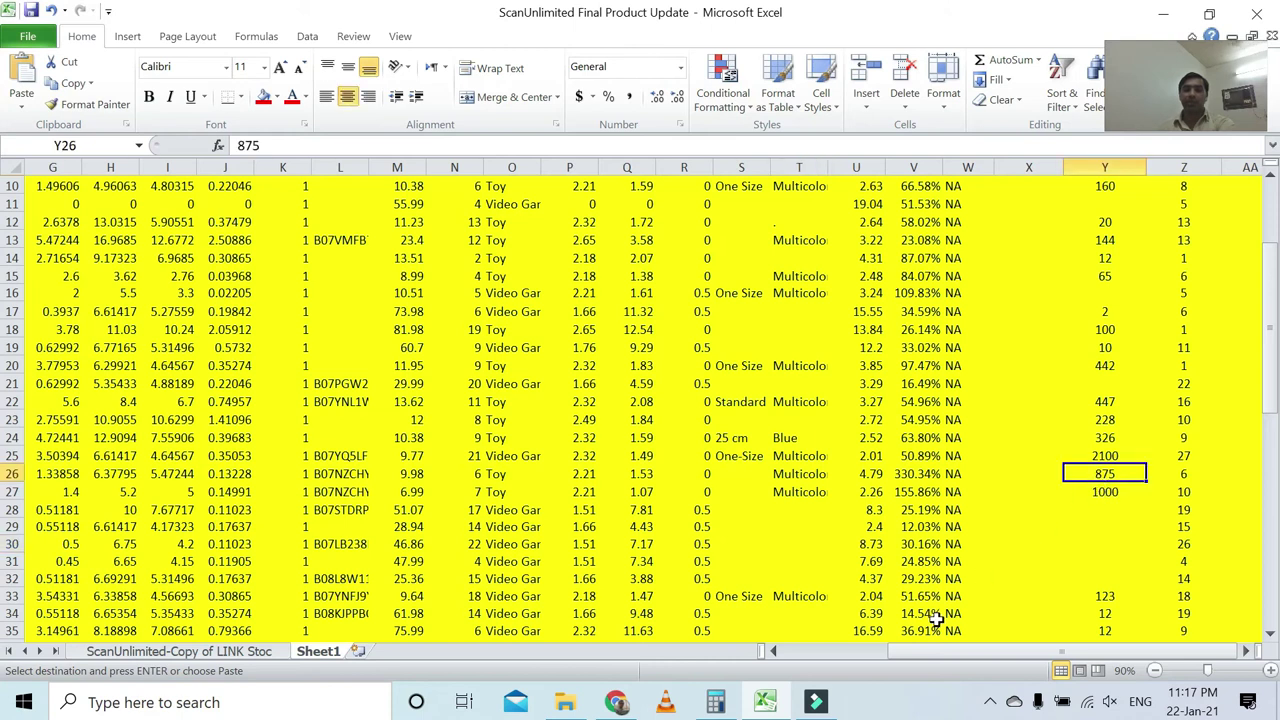
pyautogui.press('Left')
pyautogui.press('Left')
pyautogui.press('Left')
pyautogui.press('Left')
pyautogui.press('Left')
pyautogui.press('Left')
pyautogui.press('Left')
pyautogui.press('Left')
pyautogui.press('Left')
pyautogui.press('Left')
pyautogui.press('Left')
pyautogui.press('Left')
pyautogui.press('Left')
pyautogui.press('Left')
pyautogui.press('Left')
pyautogui.press('Left')
pyautogui.press('Left')
pyautogui.press('Left')
pyautogui.press('Left')
pyautogui.press('Left')
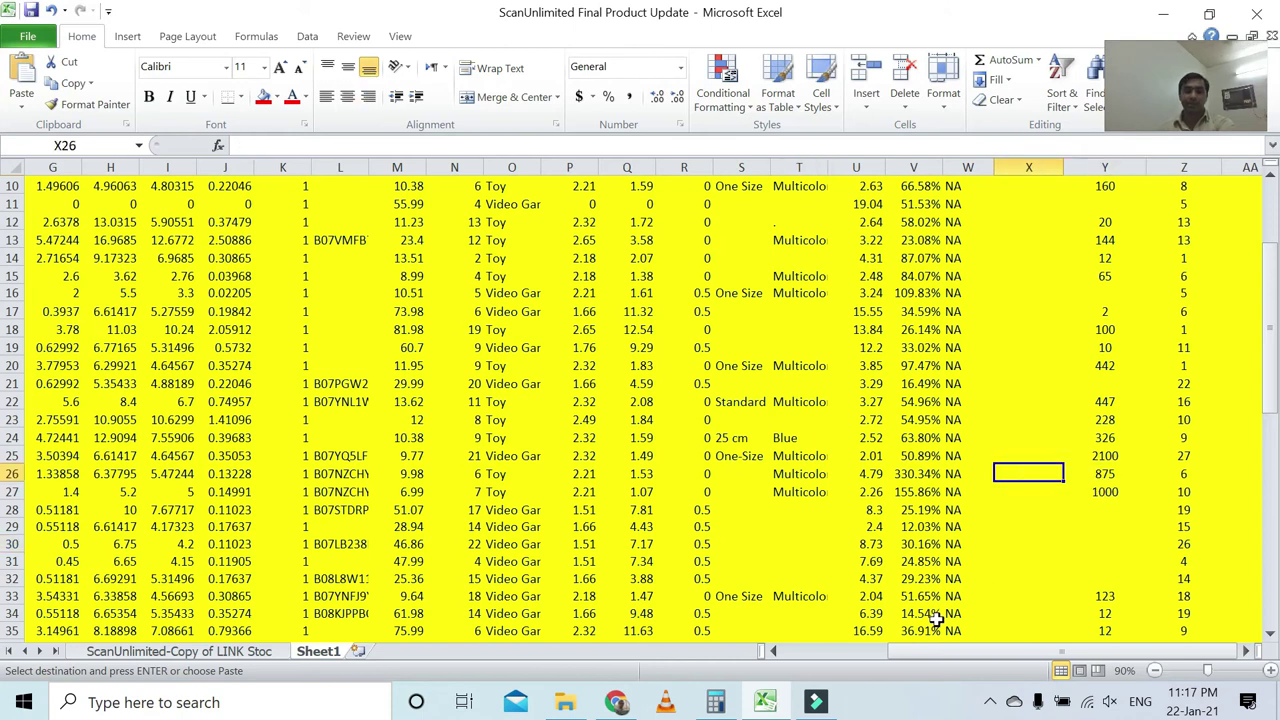
pyautogui.press('Right')
pyautogui.press('Right')
pyautogui.hotkey('ctrl', 'c')
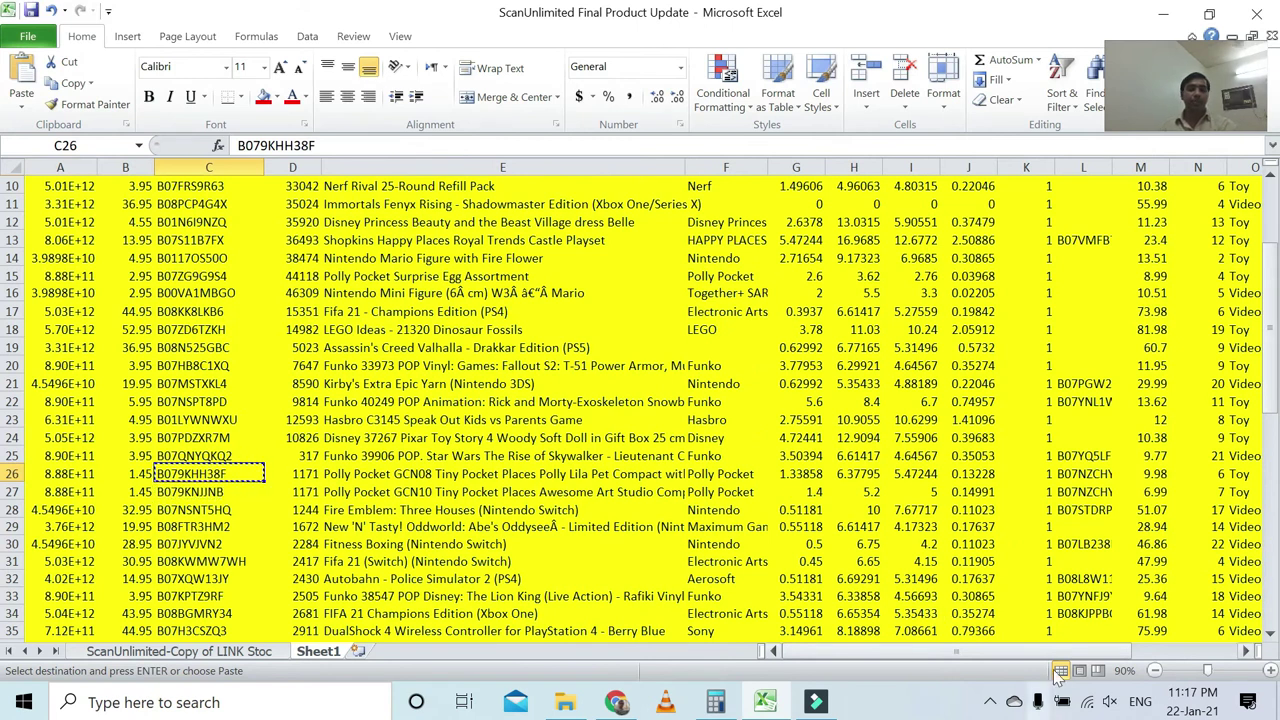
# Step: Switch to Chrome and look up another product in the FBA Revenue Calculator by its ASIN, B079KHH38F
pyautogui.click(617, 704)
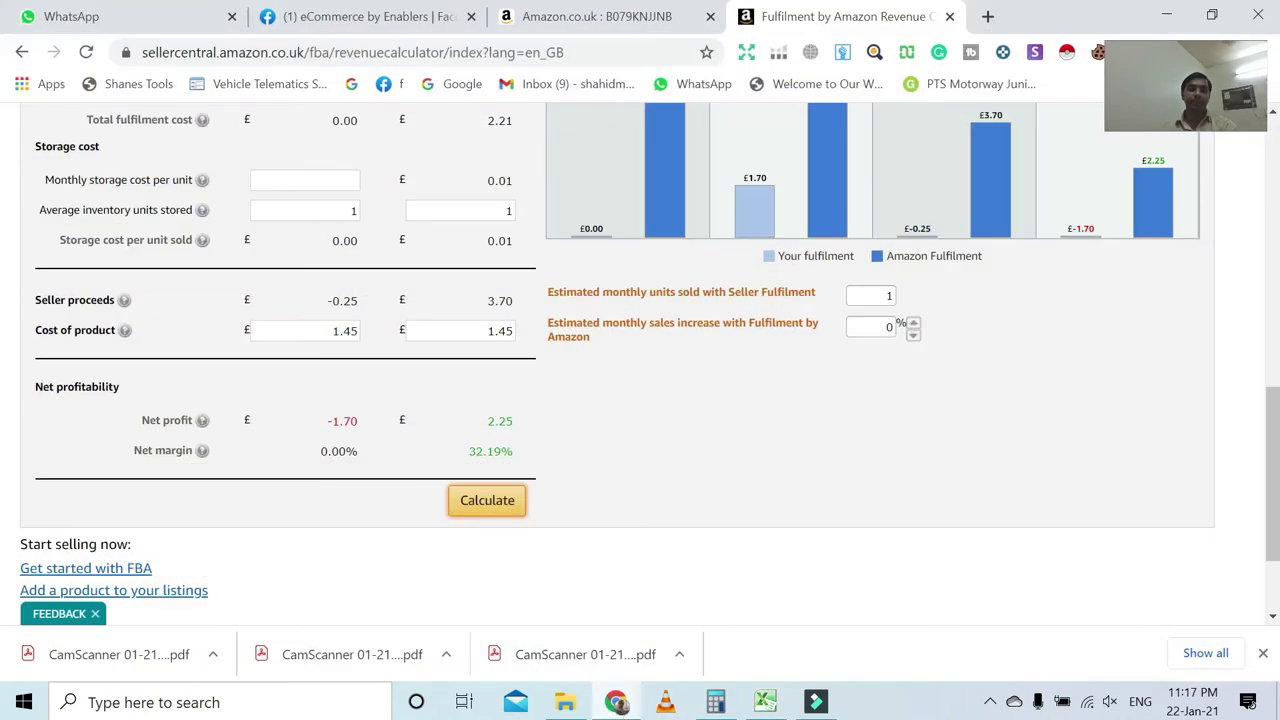
pyautogui.scroll(10, 428, 214)
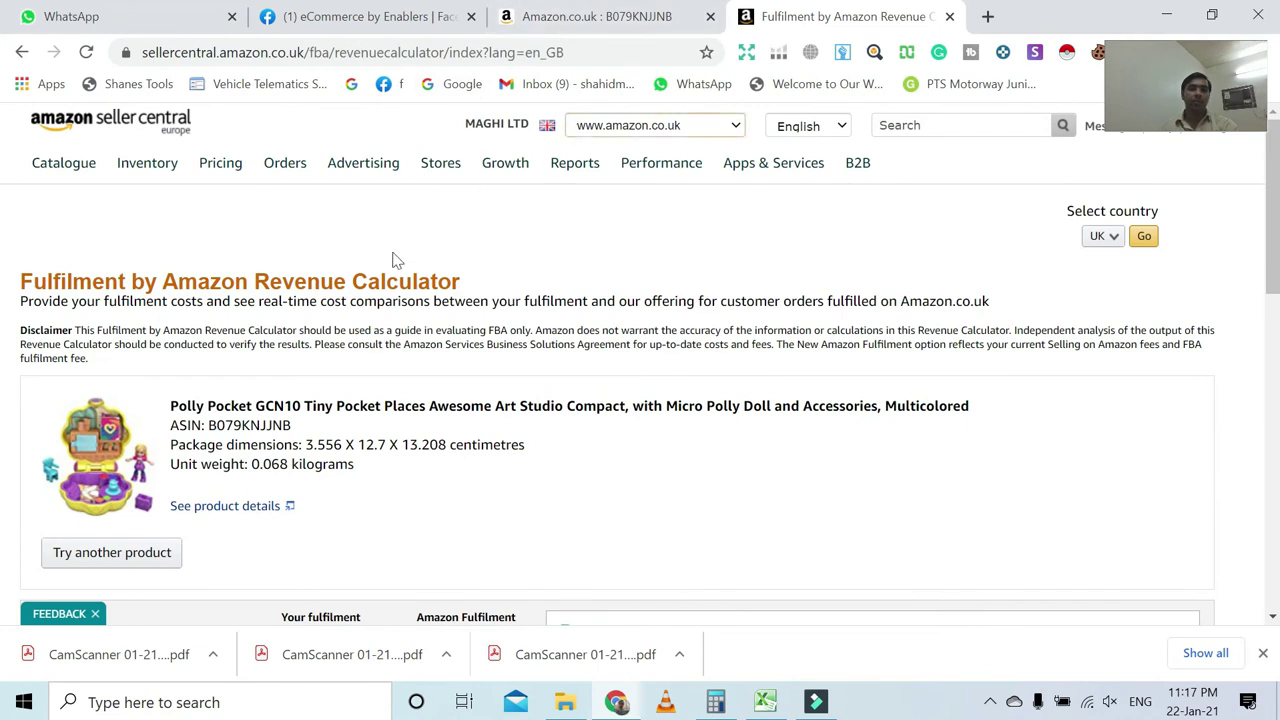
pyautogui.click(104, 553)
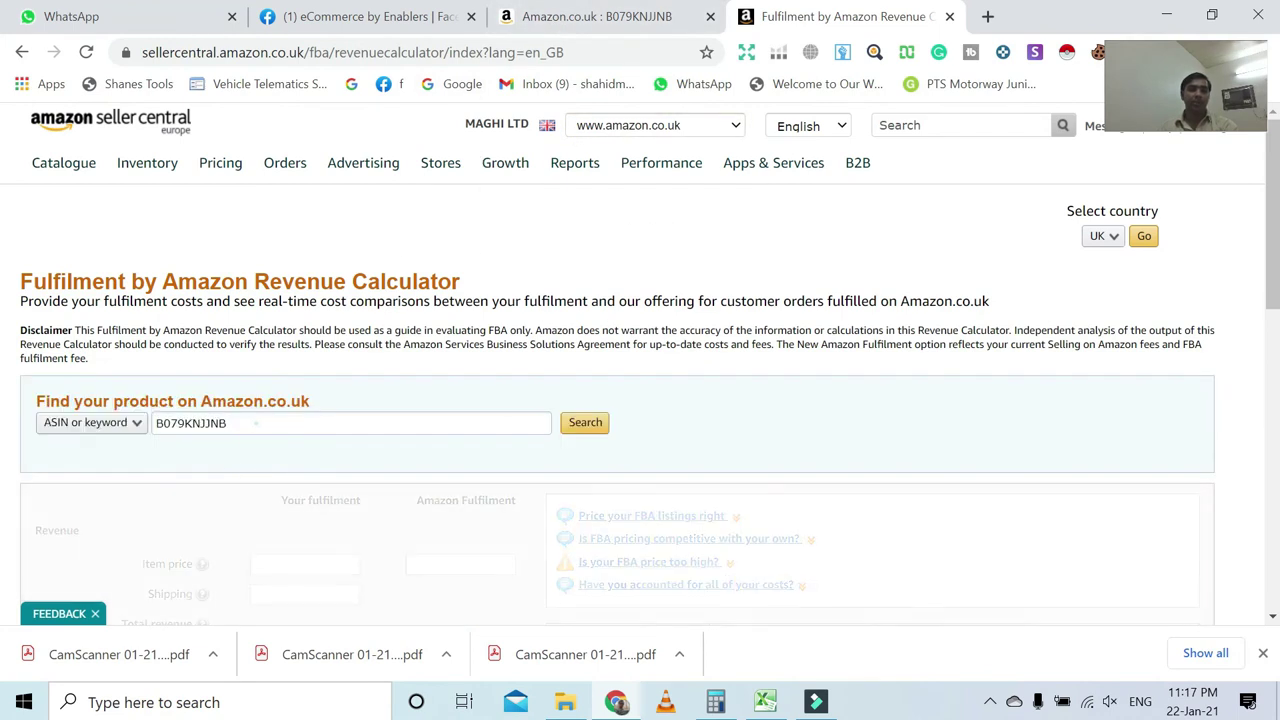
pyautogui.doubleClick(250, 423)
pyautogui.hotkey('ctrl', 'v')
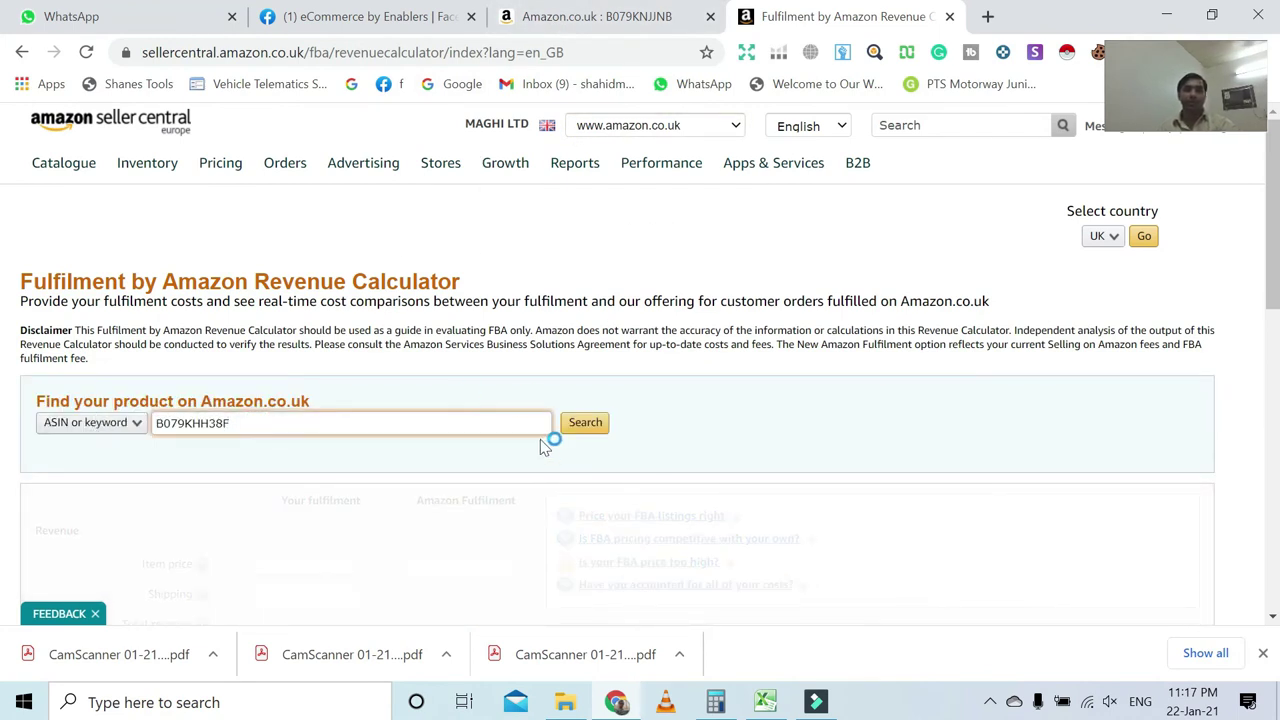
pyautogui.click(584, 426)
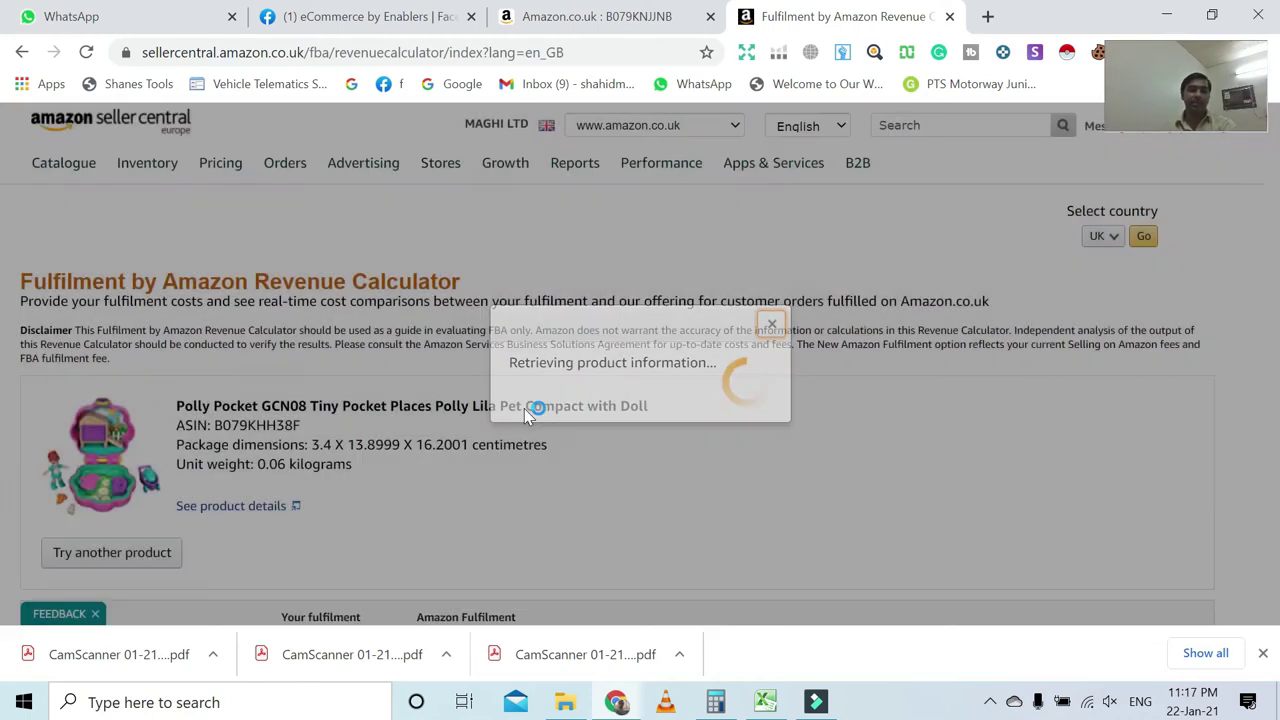
pyautogui.scroll(-3, 340, 438)
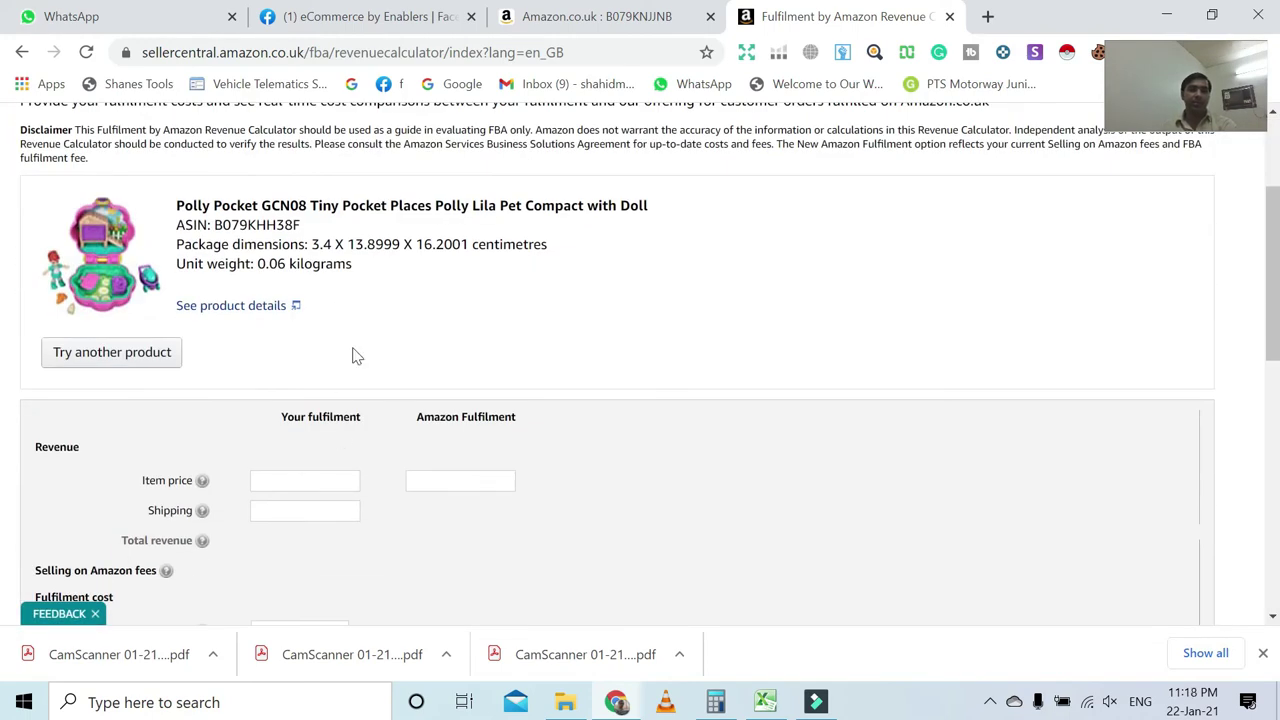
# Step: Search Amazon.co.uk for the ASIN B079KHH38F to find the product's selling price
pyautogui.click(560, 8)
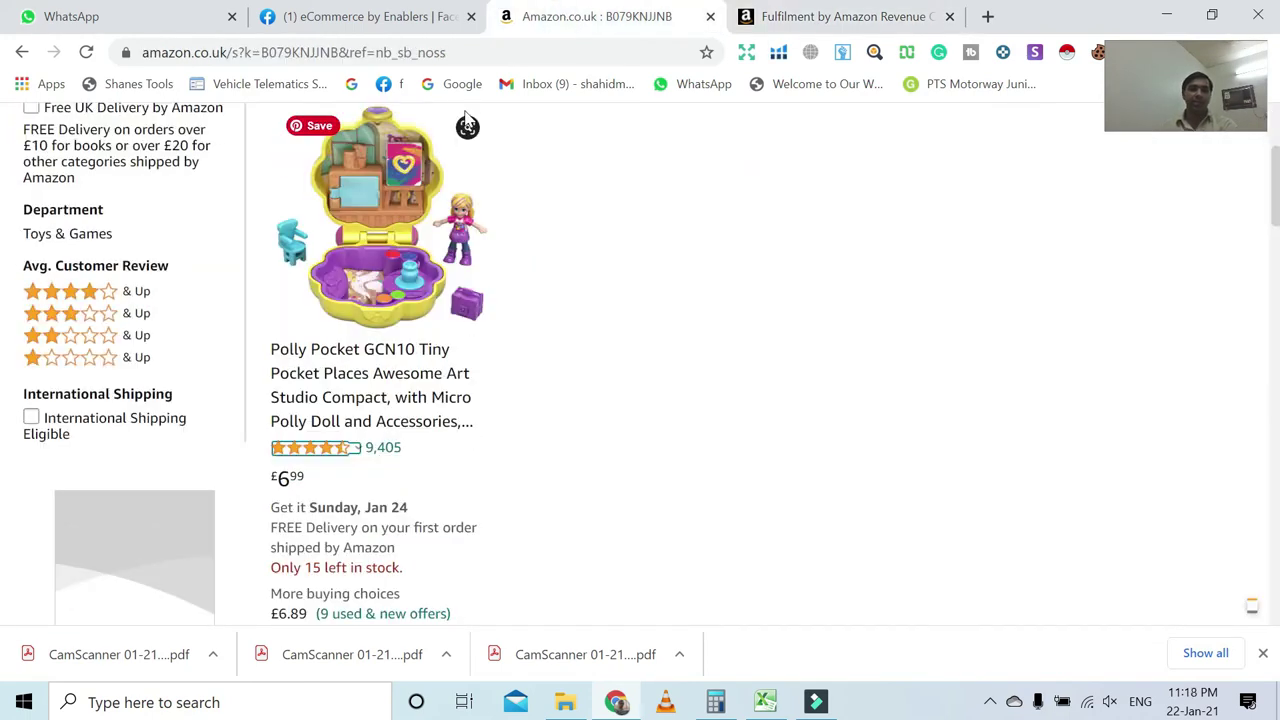
pyautogui.scroll(2, 459, 154)
pyautogui.moveTo(496, 131); pyautogui.dragTo(418, 132)
pyautogui.hotkey('ctrl', 'a')
pyautogui.hotkey('ctrl', 'v')
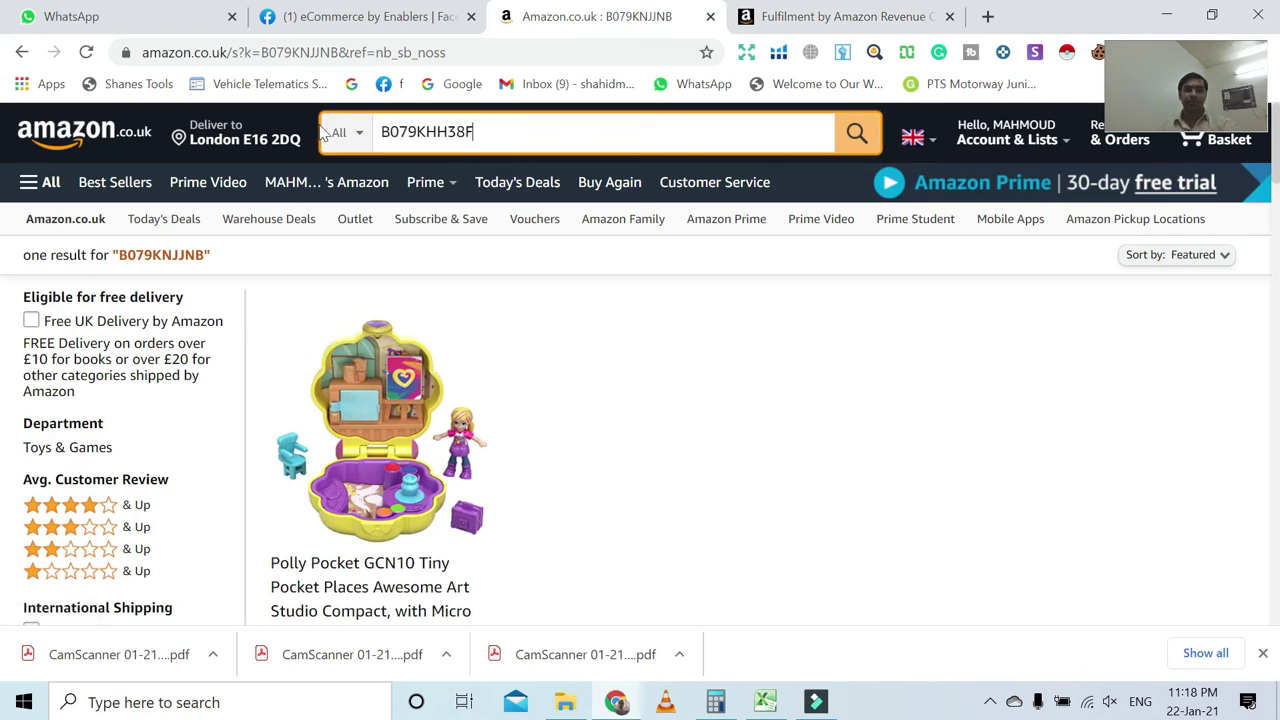
pyautogui.press('Return')
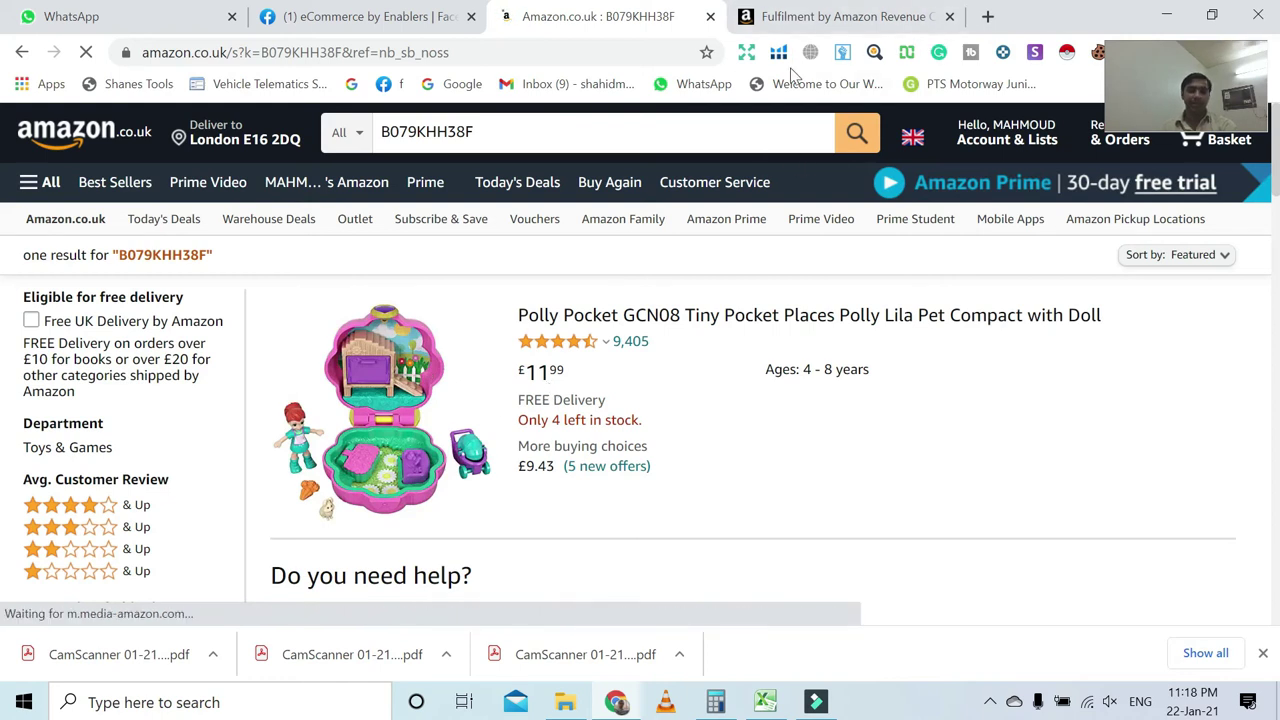
# Step: Highlight the product's row 26 in the Excel workbook, and enter 11.99 as the calculator's Amazon Fulfilment item price
pyautogui.click(766, 703)
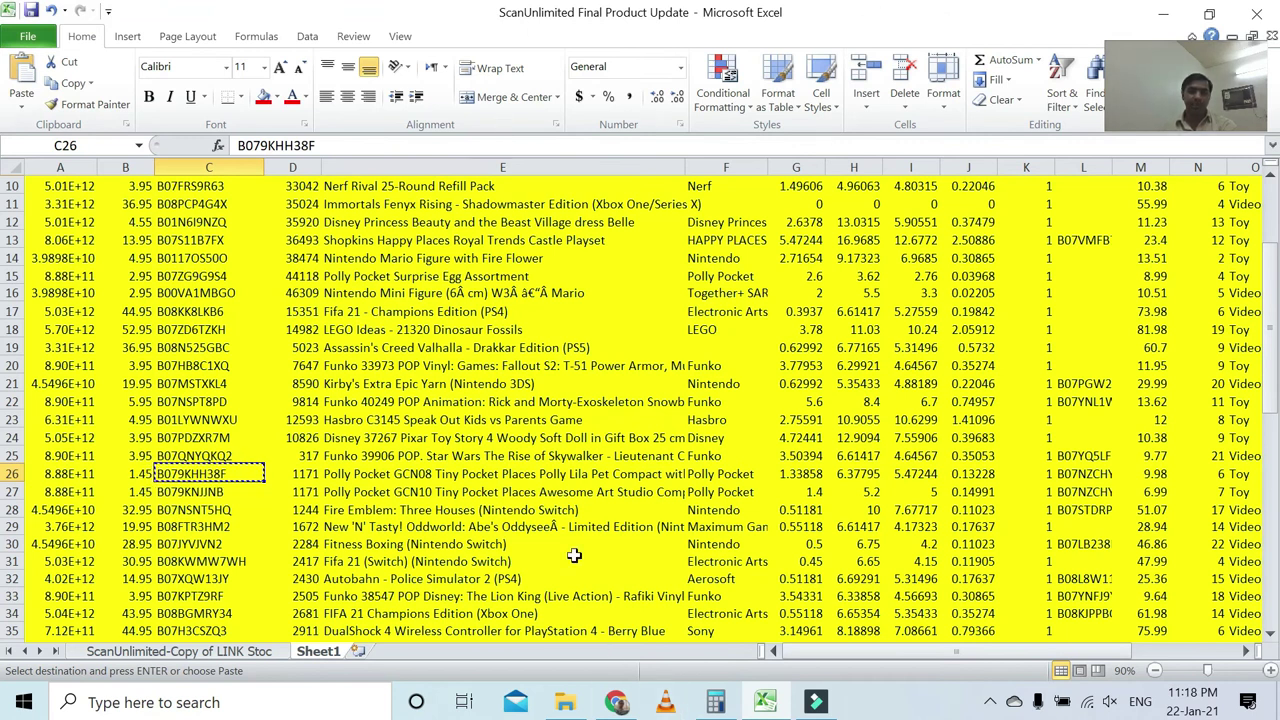
pyautogui.click(10, 474)
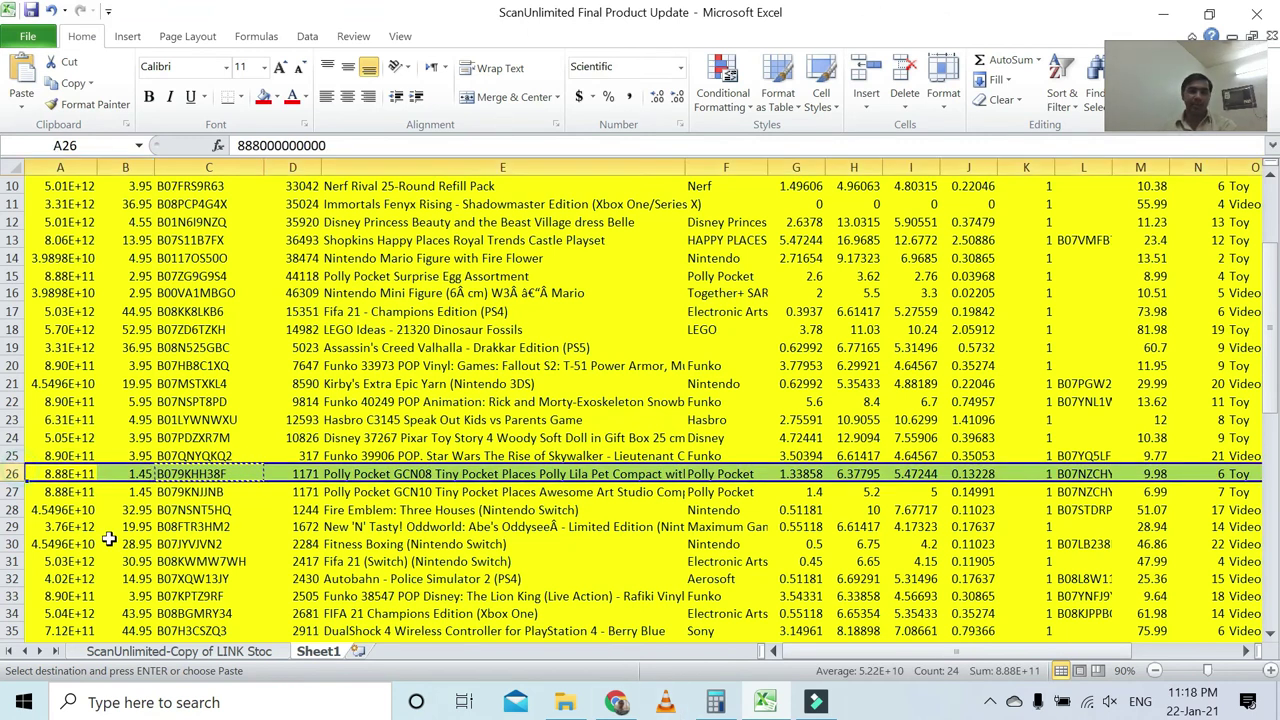
pyautogui.click(617, 703)
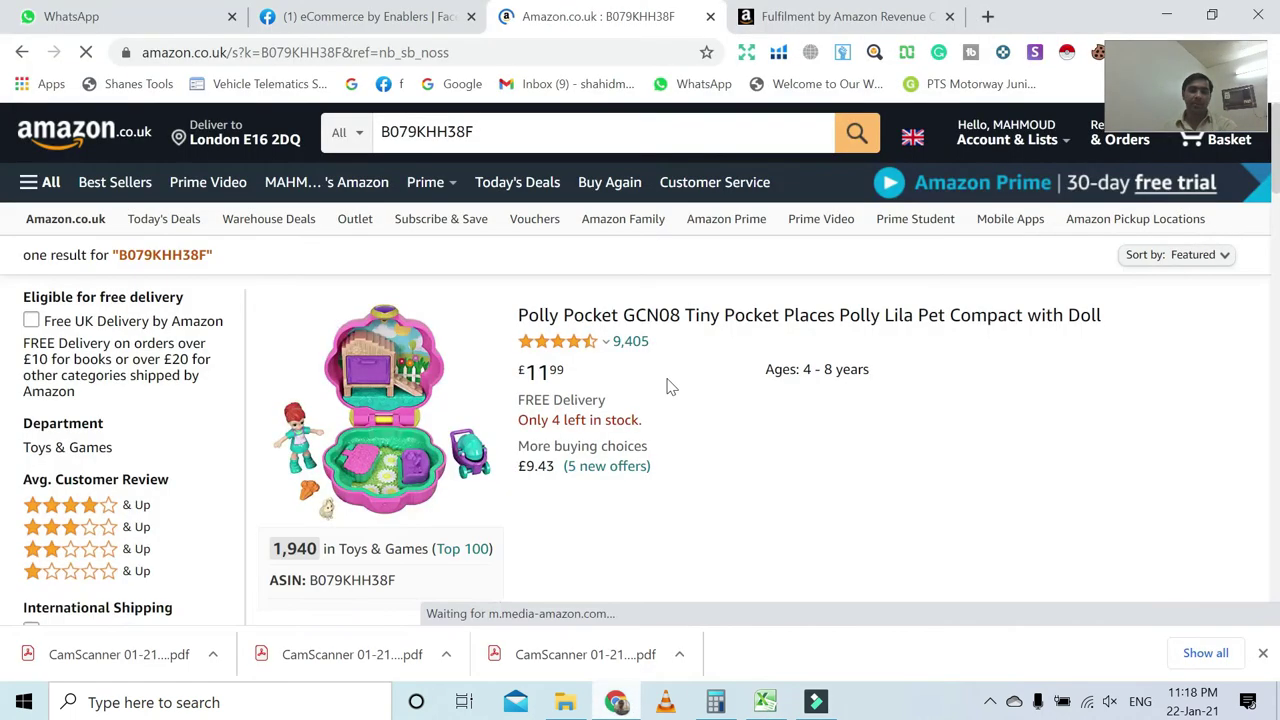
pyautogui.hotkey('ctrl', 'Tab')
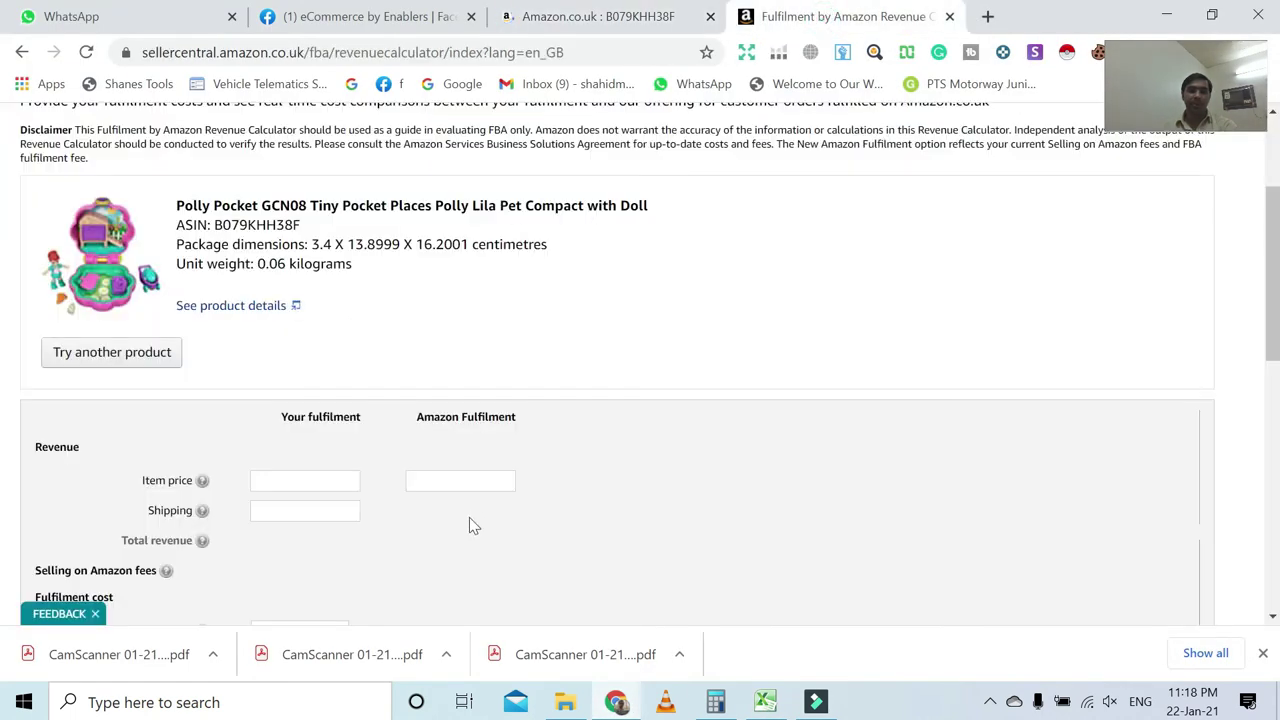
pyautogui.click(474, 482)
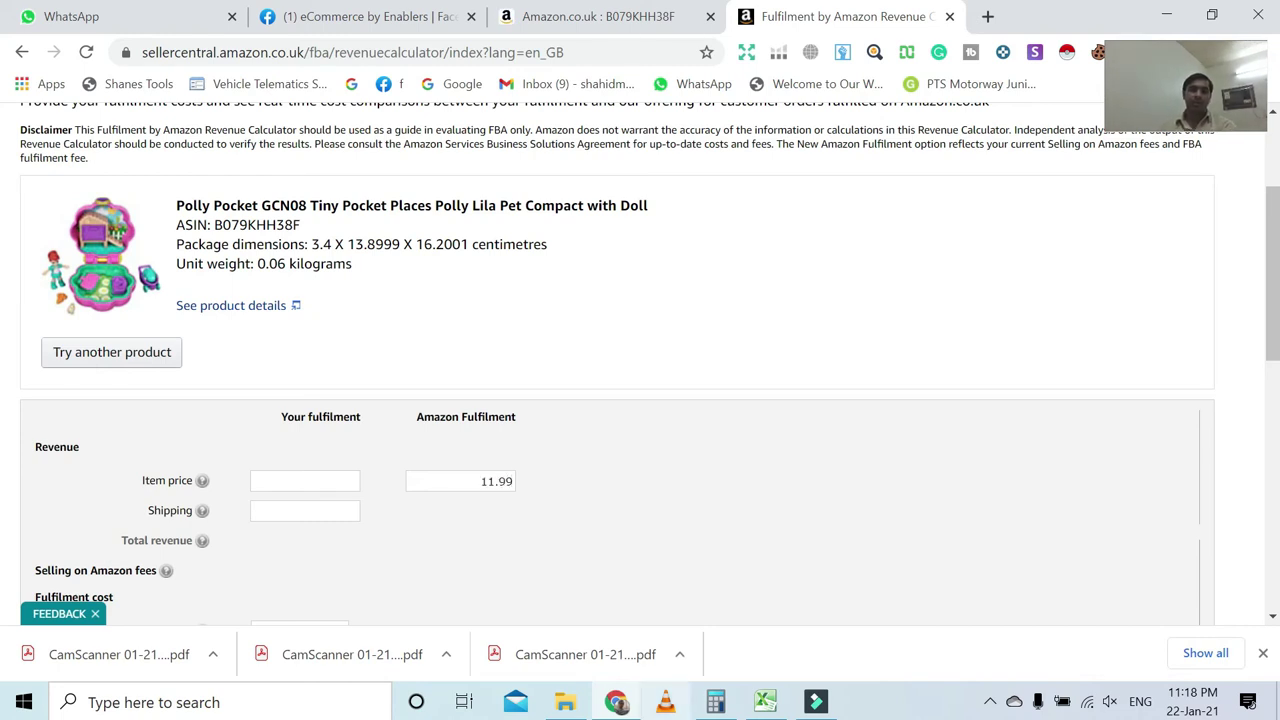
# Step: Set the Amazon Fulfilment cost of product to 1.45, calculate the net profitability and review the fee breakdown and chart
pyautogui.scroll(-4, 594, 484)
pyautogui.scroll(-3, 520, 469)
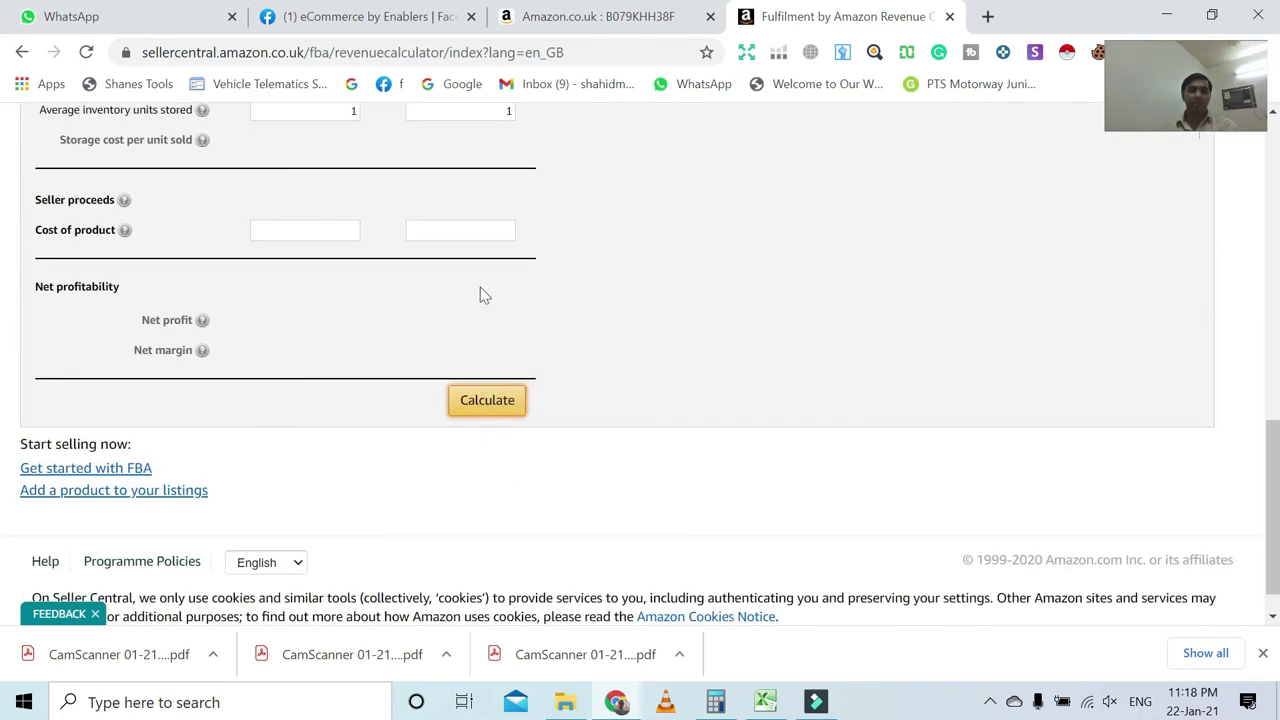
pyautogui.click(480, 226)
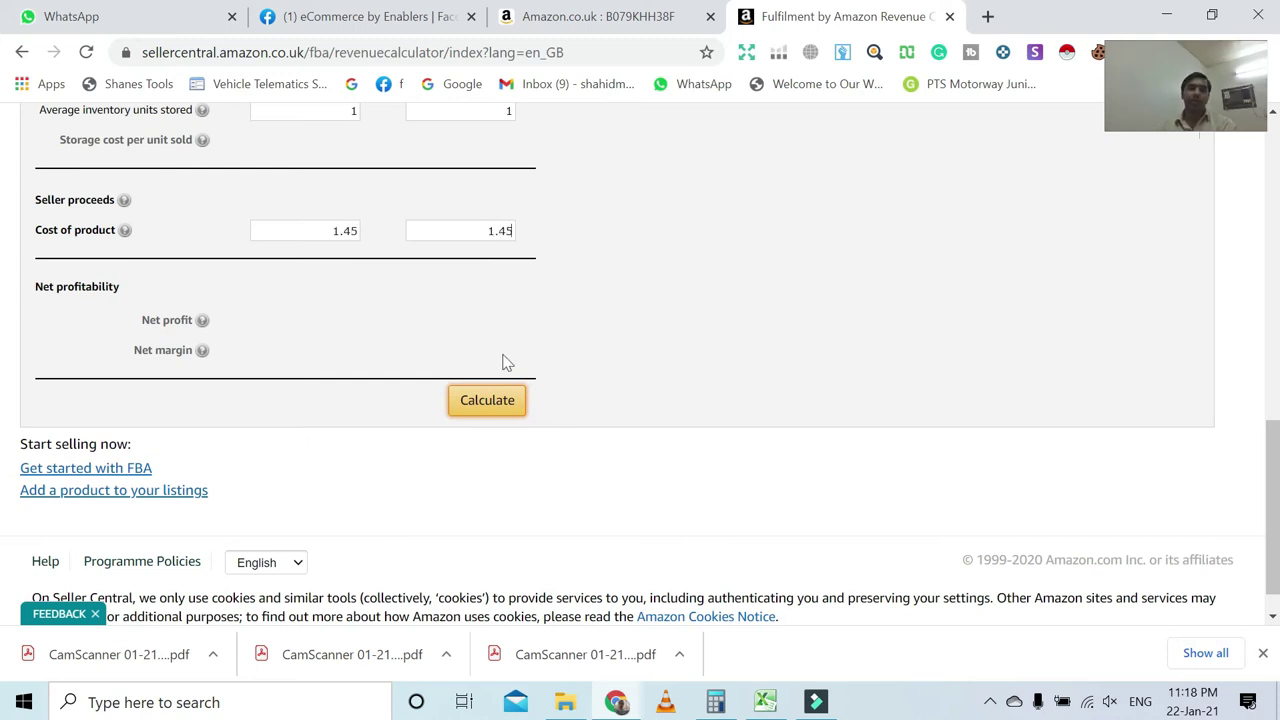
pyautogui.click(500, 405)
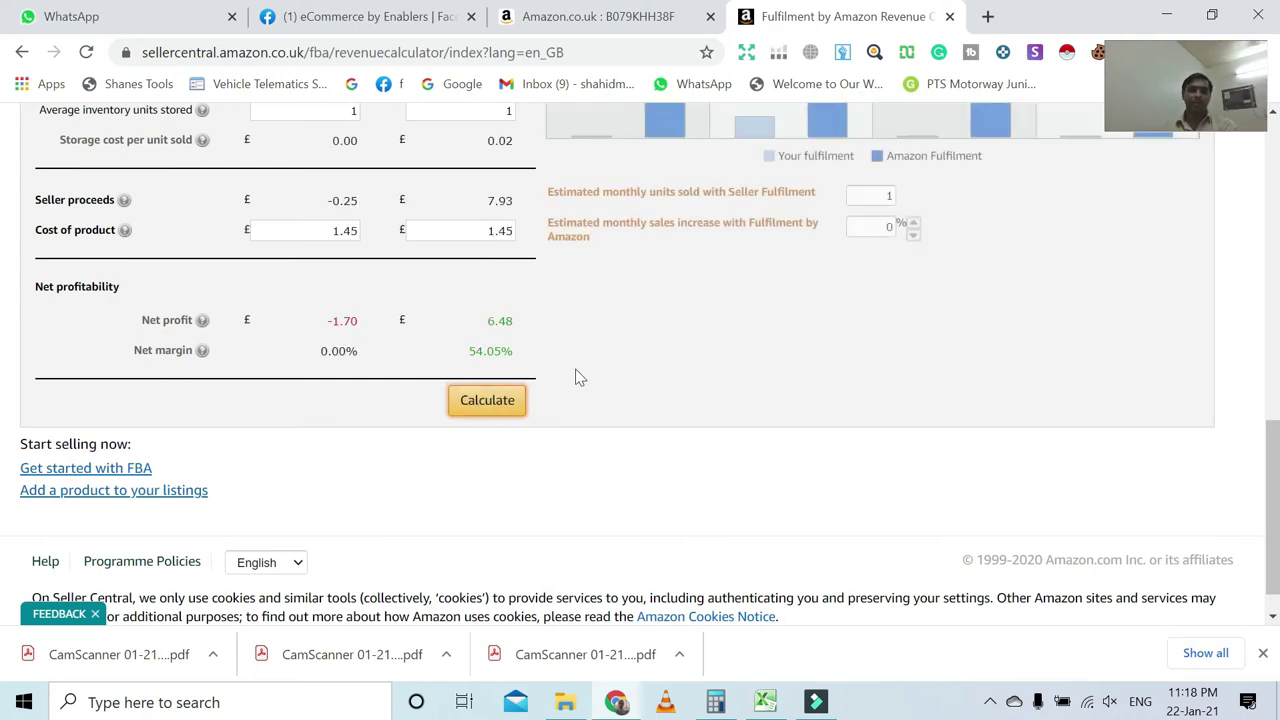
pyautogui.scroll(1, 612, 369)
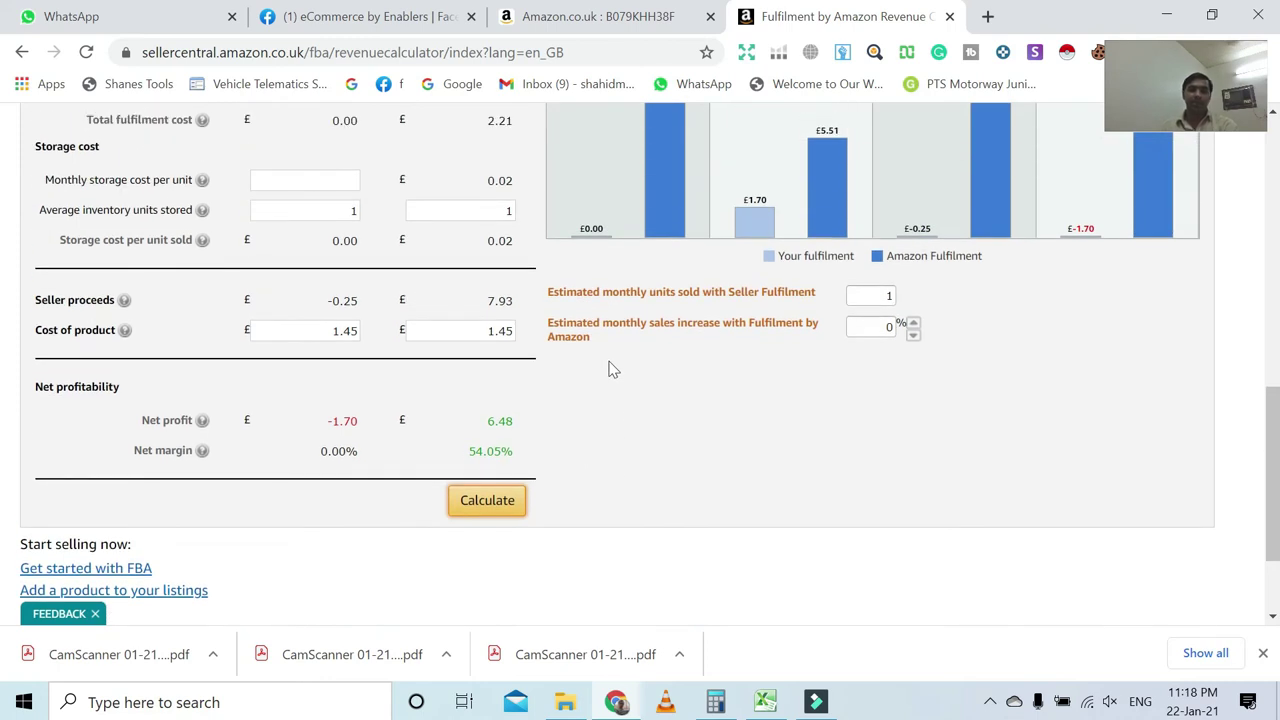
pyautogui.scroll(2, 610, 367)
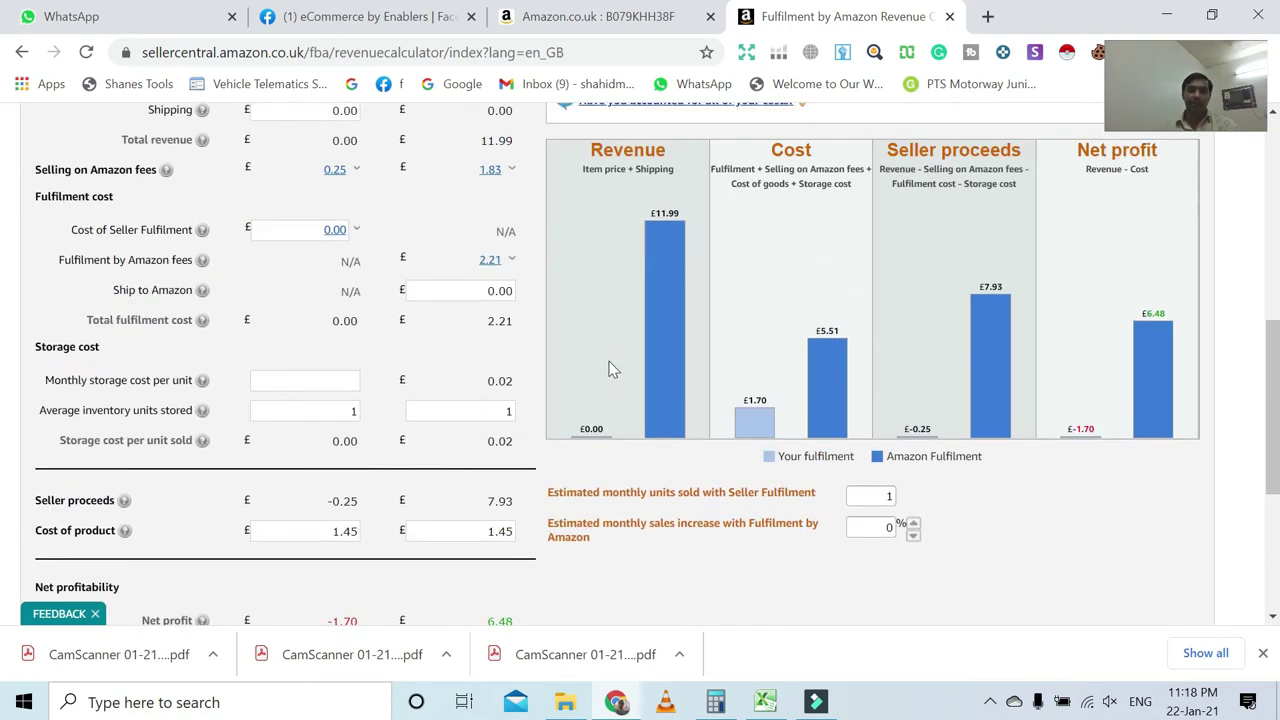
pyautogui.scroll(-2, 610, 367)
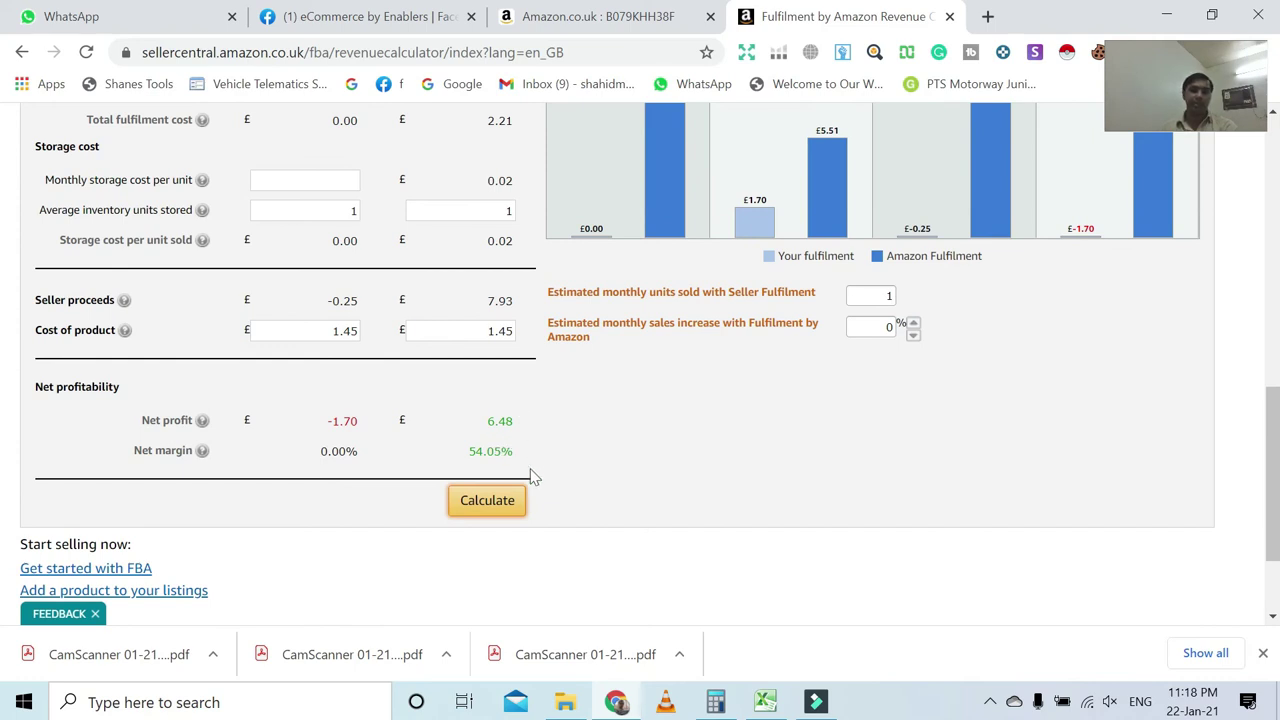
pyautogui.scroll(2, 523, 480)
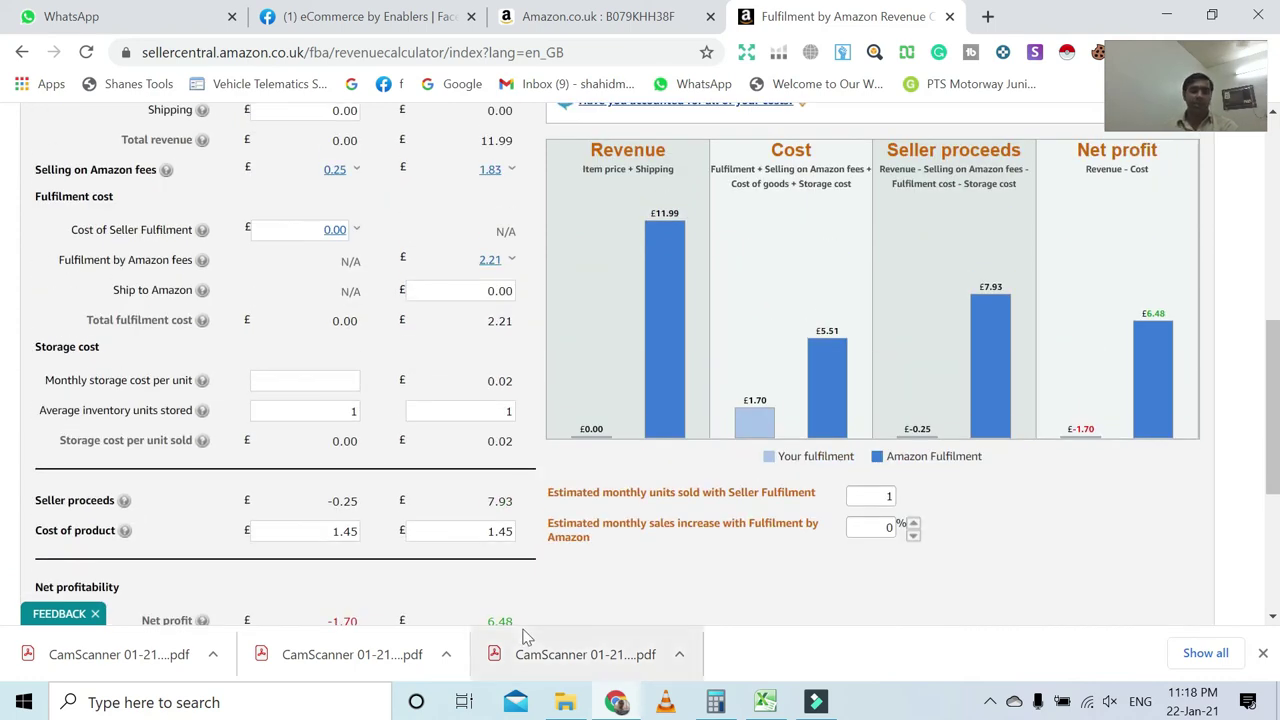
# Step: Change the Amazon Fulfilment cost of product to 2.45 and recalculate the net profitability
pyautogui.scroll(-3, 534, 522)
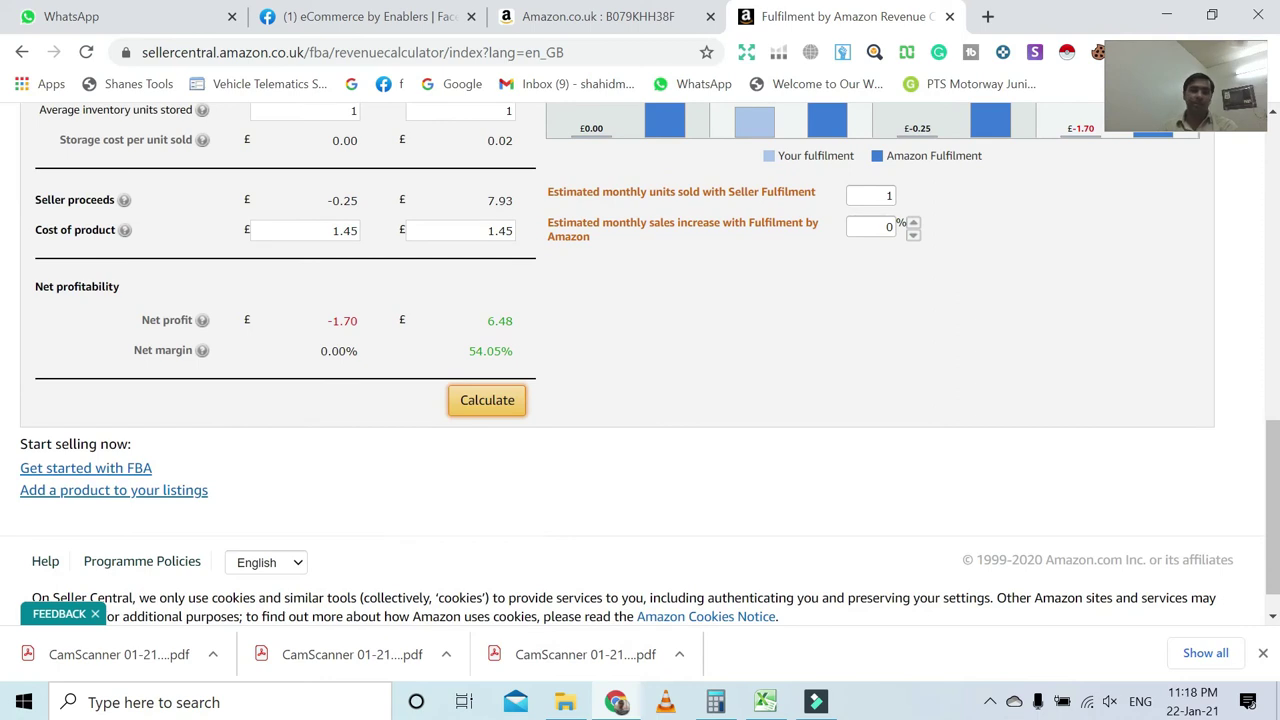
pyautogui.moveTo(497, 231); pyautogui.dragTo(489, 230)
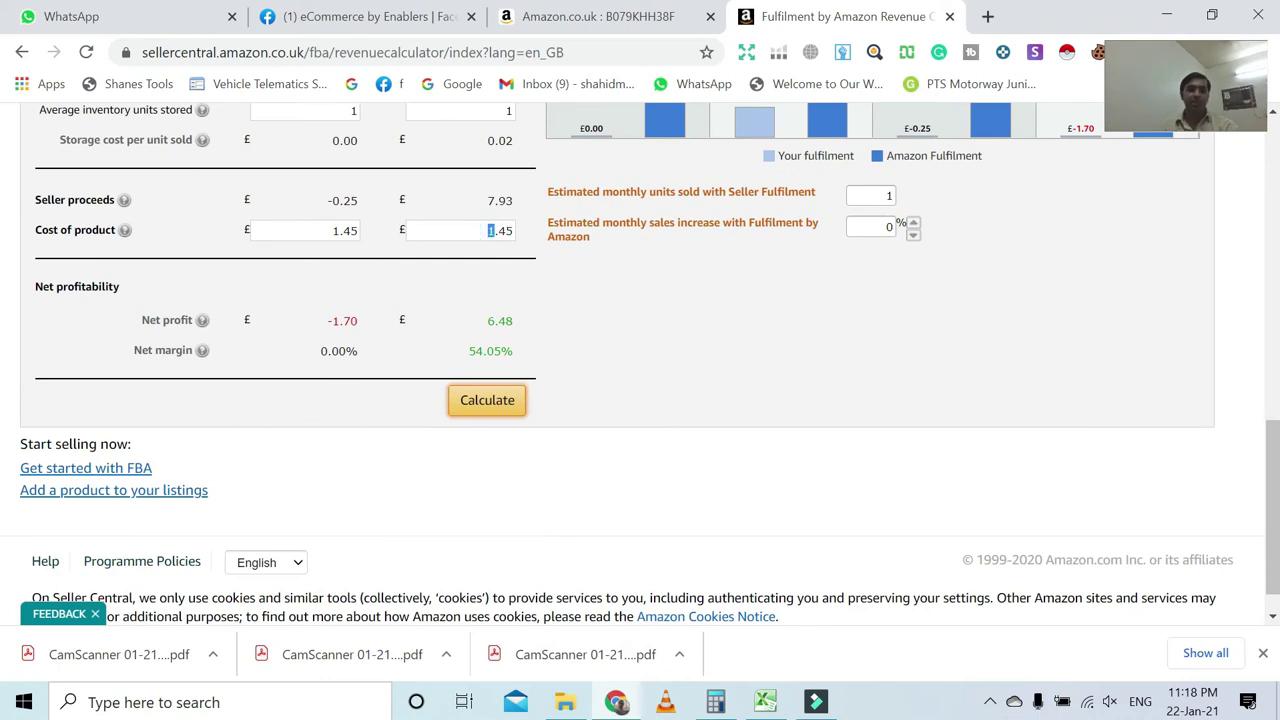
pyautogui.write('2')
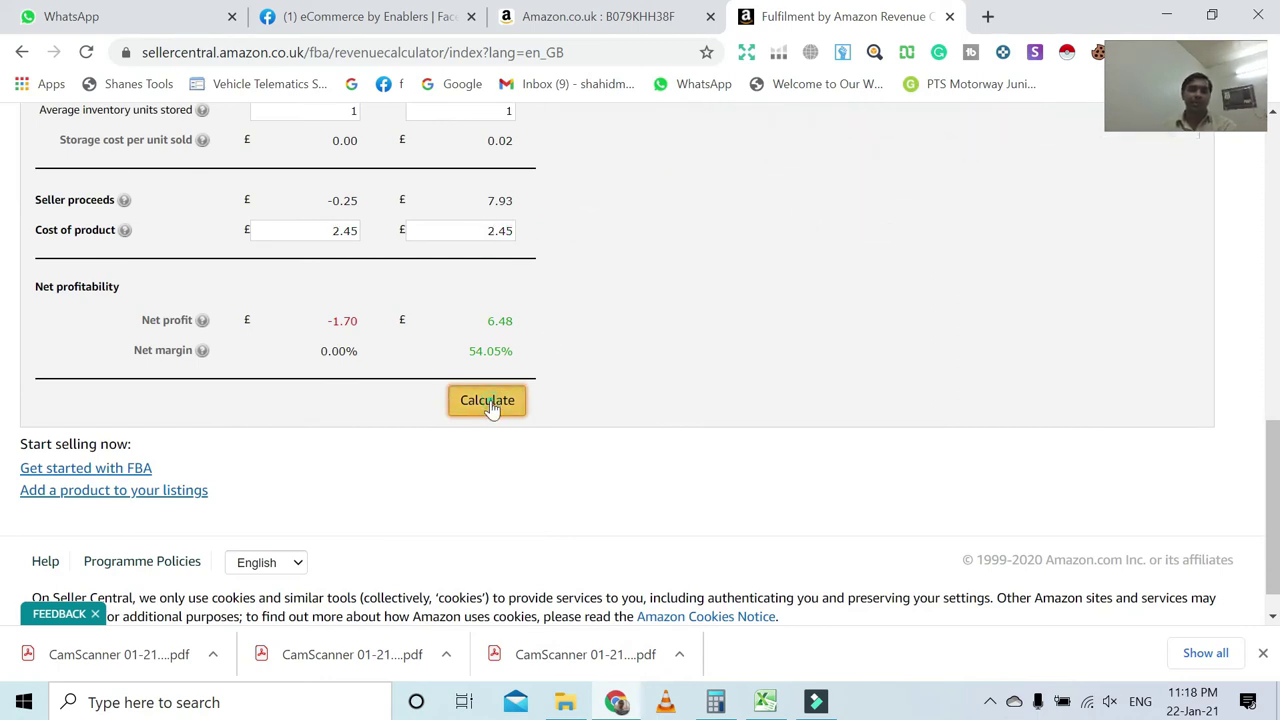
pyautogui.click(490, 404)
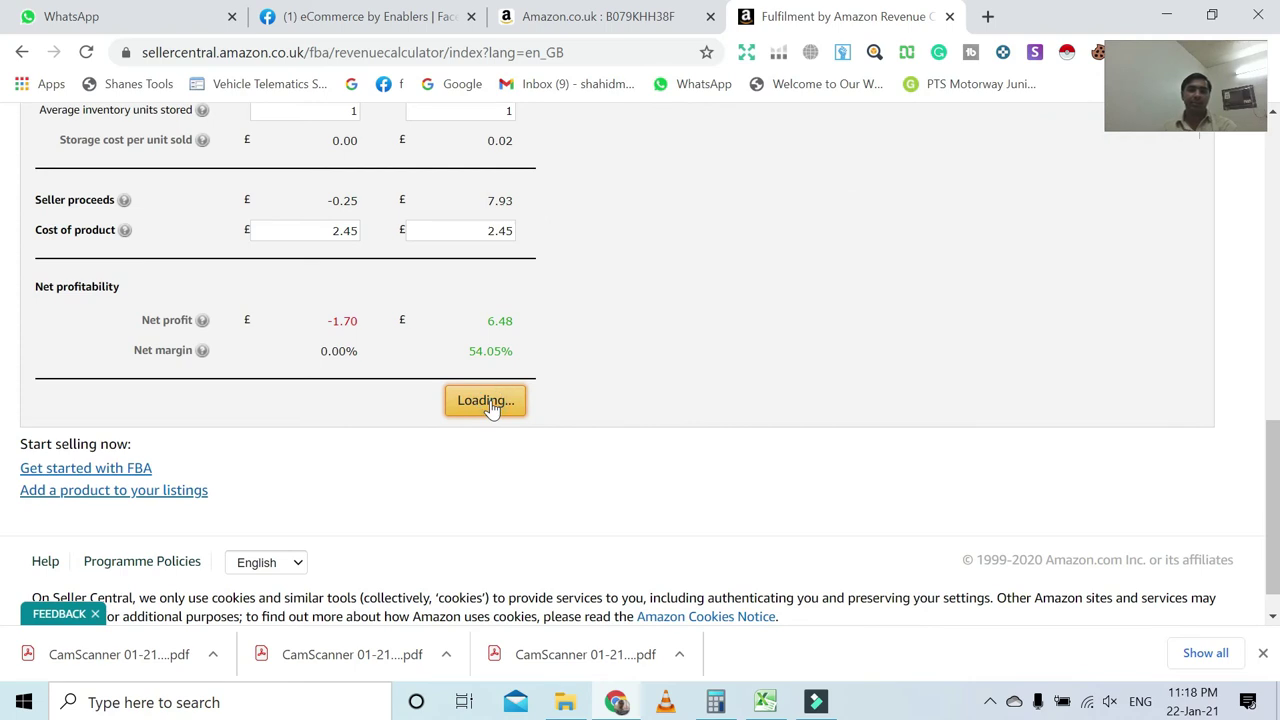
pyautogui.scroll(2, 490, 410)
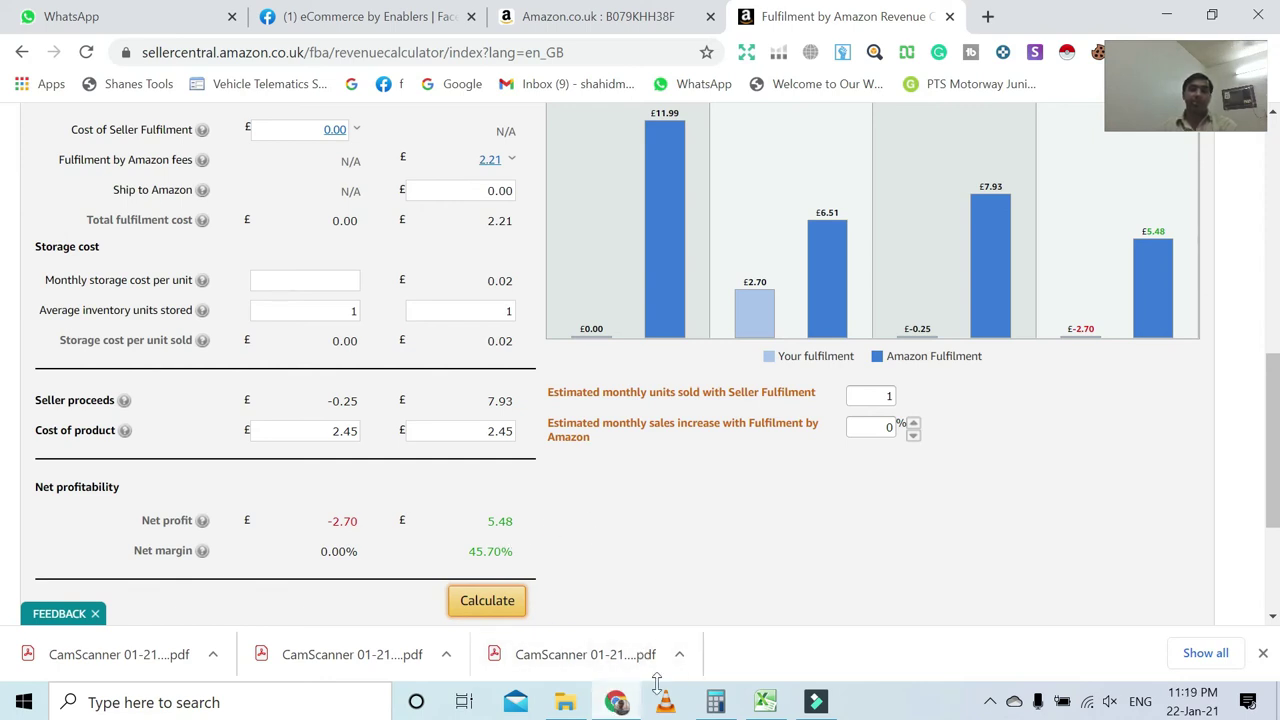
pyautogui.scroll(7, 600, 412)
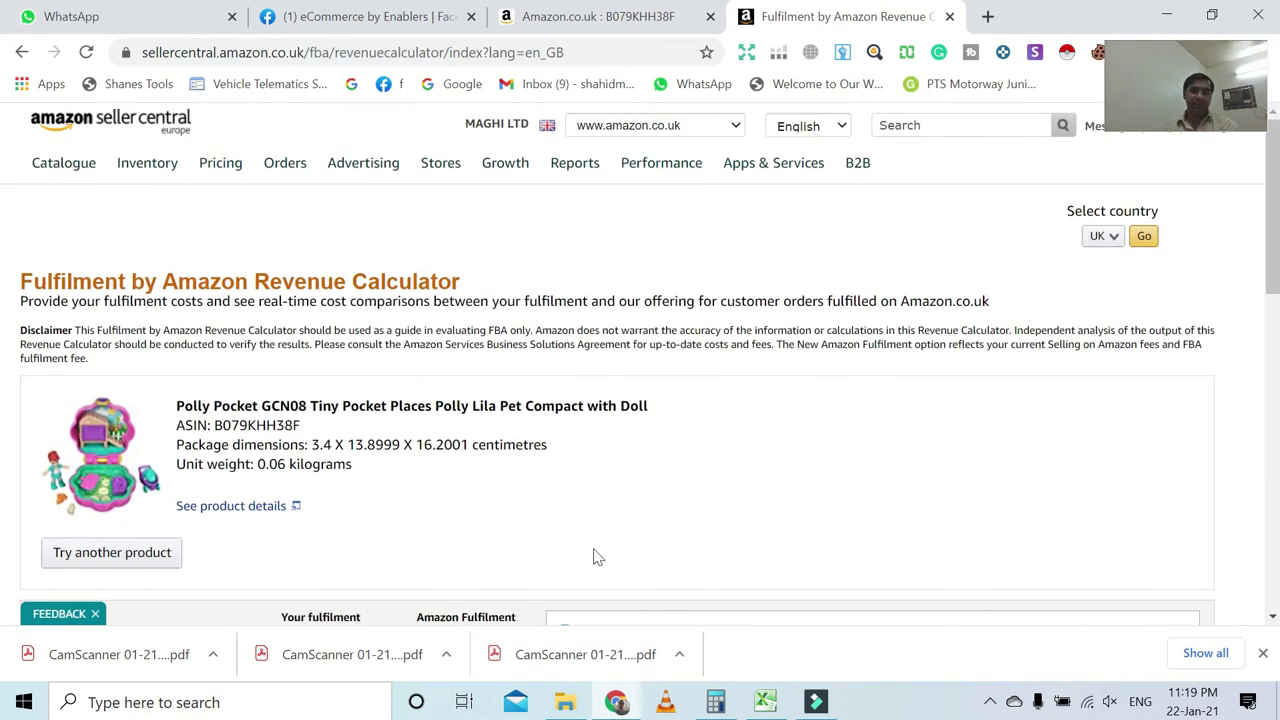
# Step: Examine the colour-coded product rows on the ScanUnlimited-Copy of LINK Stoc sheet in the Excel workbook
pyautogui.click(765, 702)
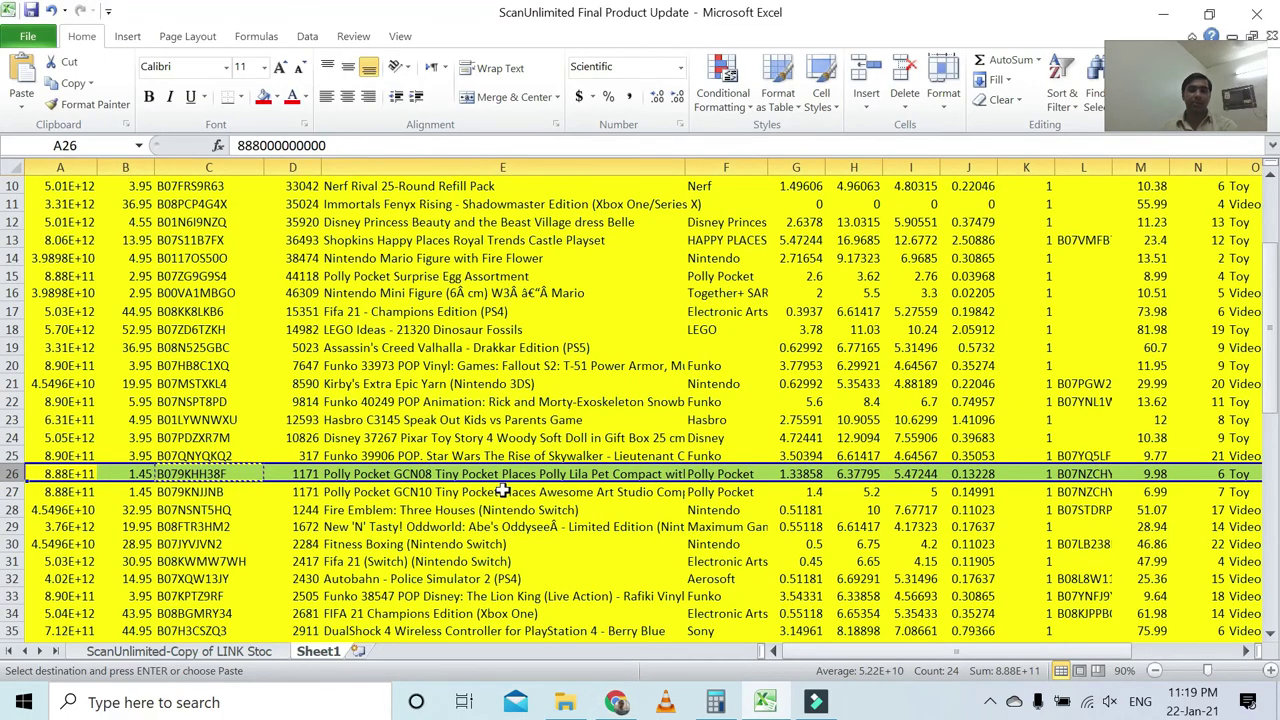
pyautogui.click(220, 651)
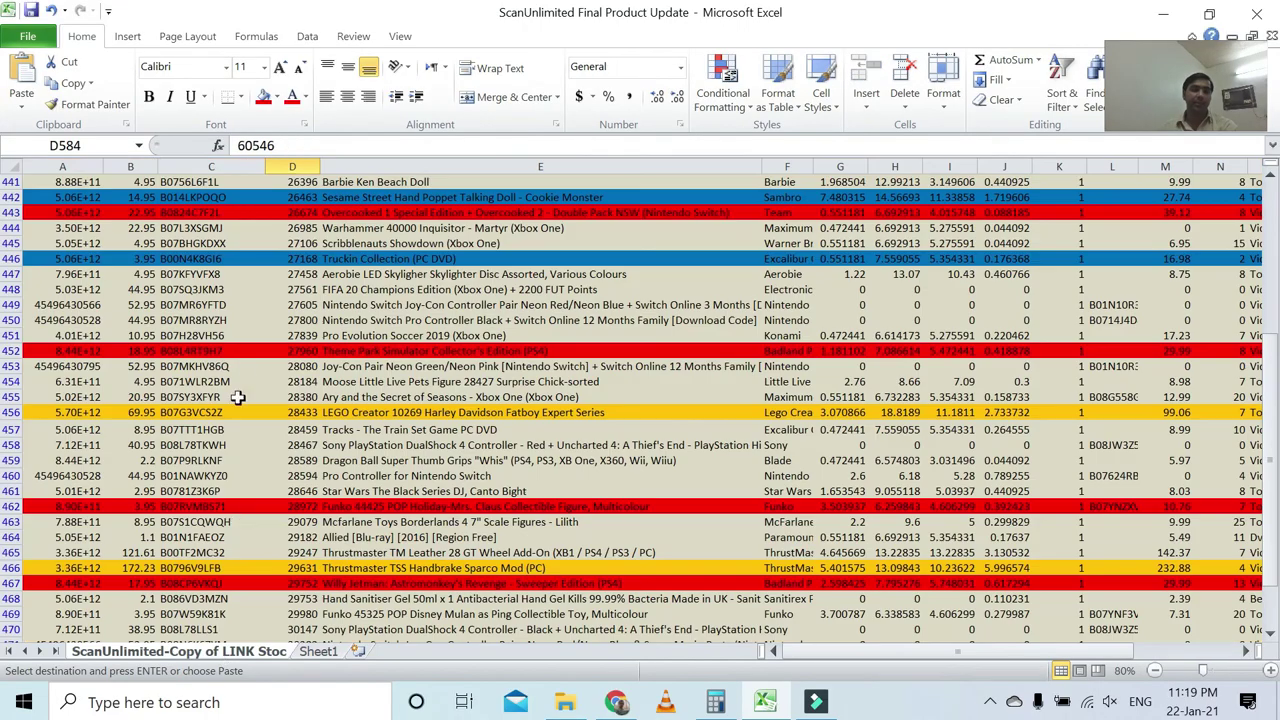
pyautogui.scroll(-20, 238, 397)
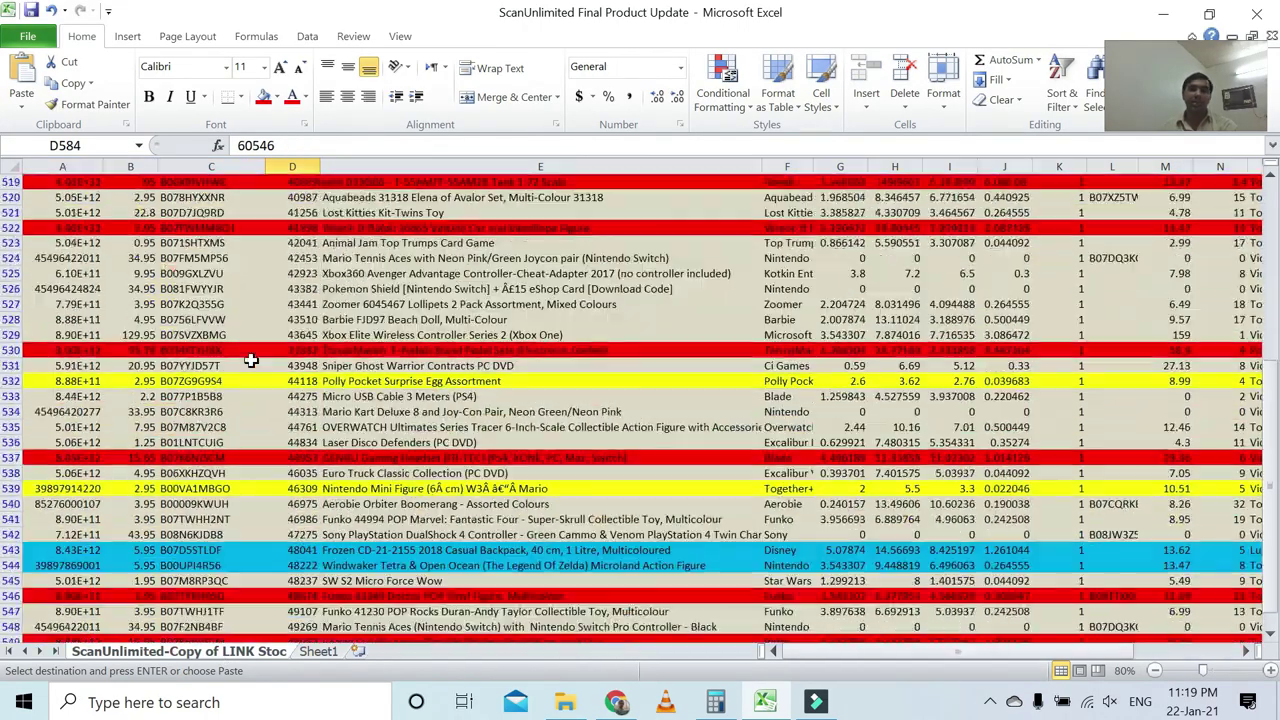
pyautogui.scroll(-11, 251, 360)
pyautogui.scroll(7, 249, 357)
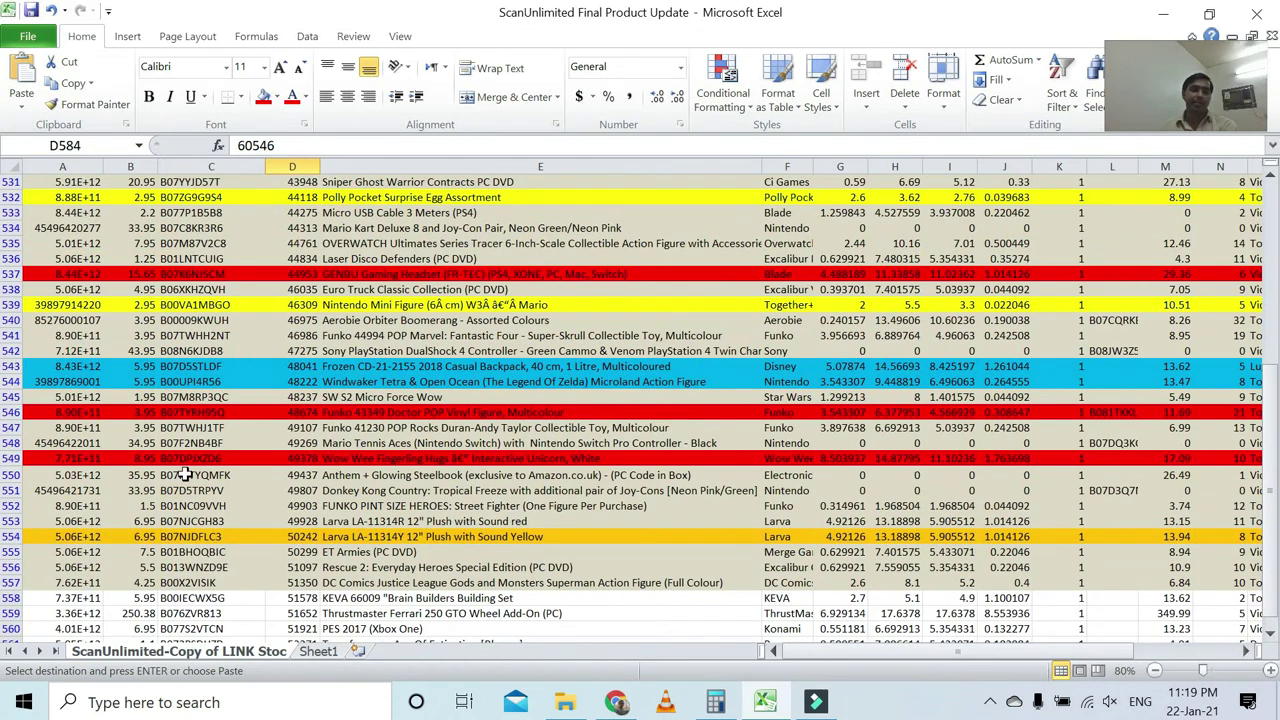
# Step: Return to the Amazon.co.uk search results in Chrome and open the Polly Pocket GCN08 product listing
pyautogui.click(616, 702)
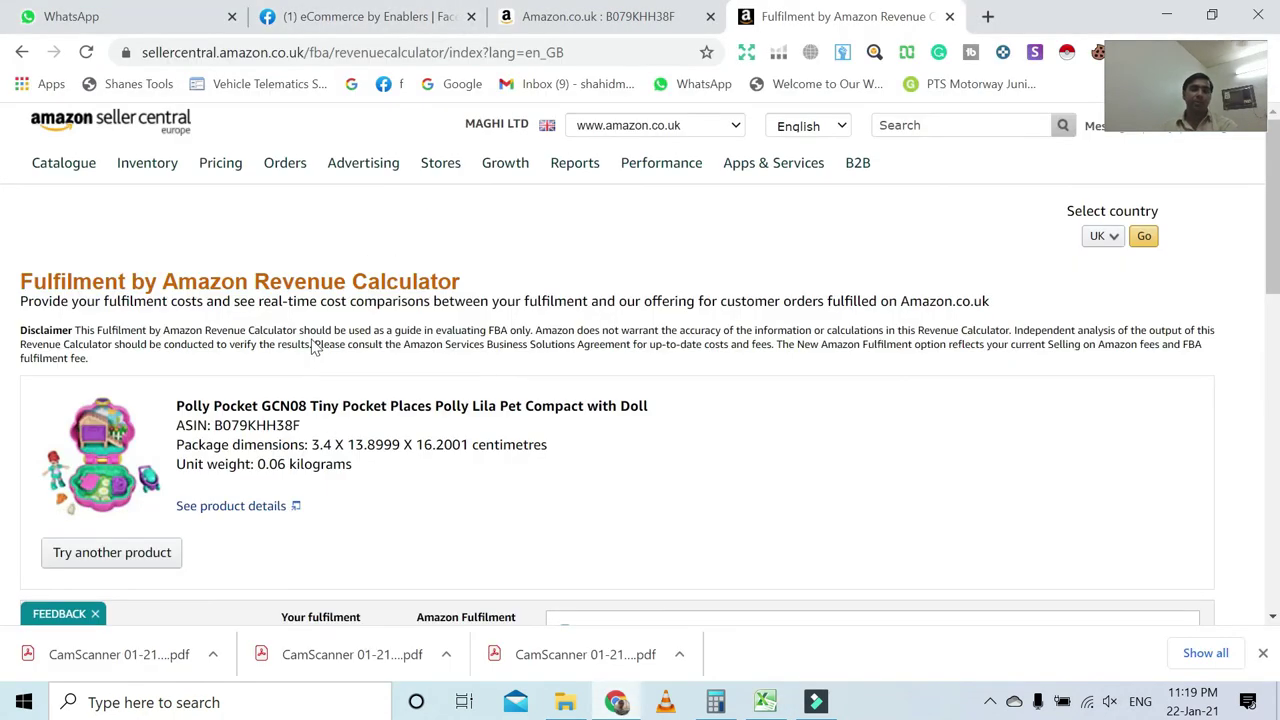
pyautogui.scroll(-3, 640, 400)
pyautogui.scroll(3, 640, 400)
pyautogui.click(560, 18)
pyautogui.scroll(-1, 557, 371)
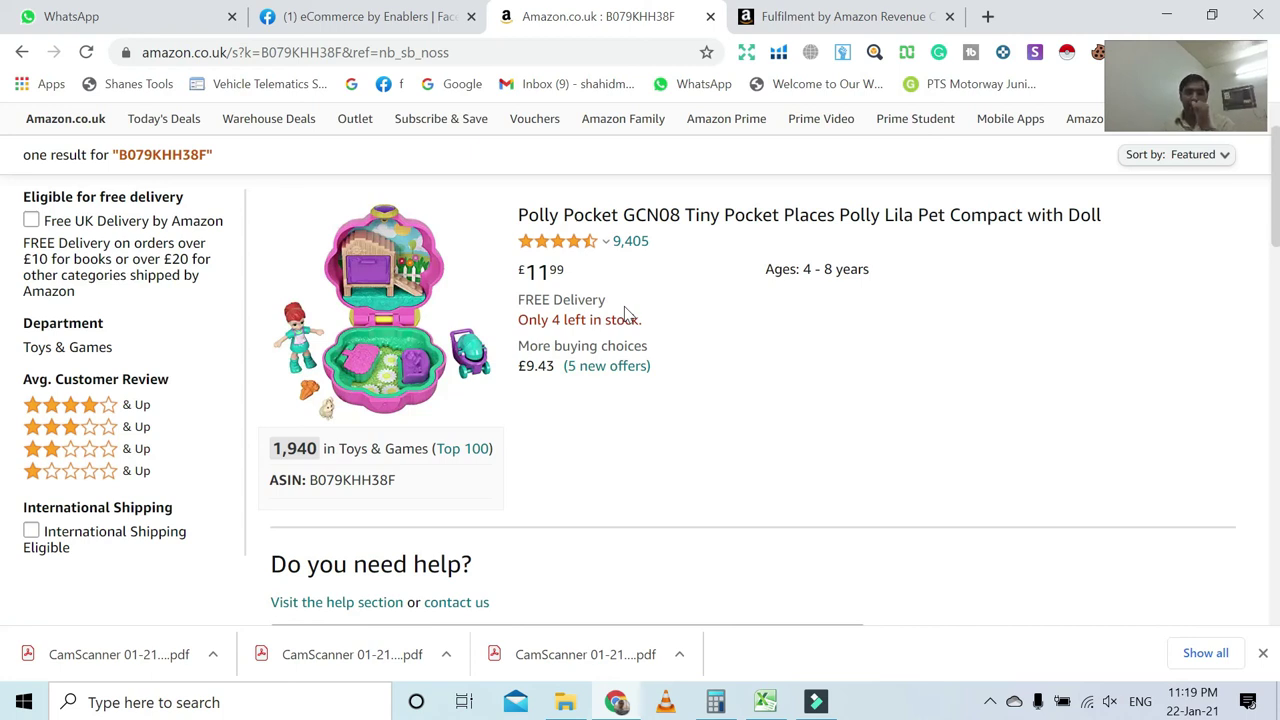
pyautogui.scroll(-3, 625, 313)
pyautogui.scroll(4, 600, 300)
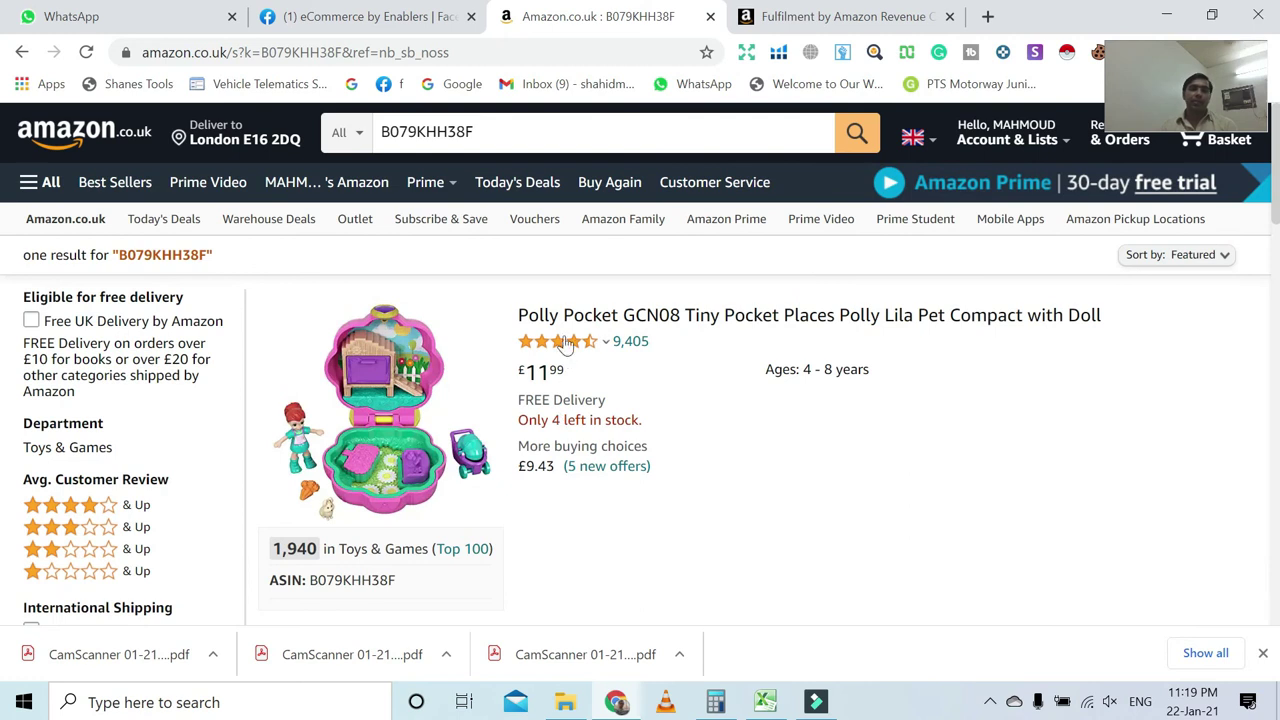
pyautogui.click(575, 318)
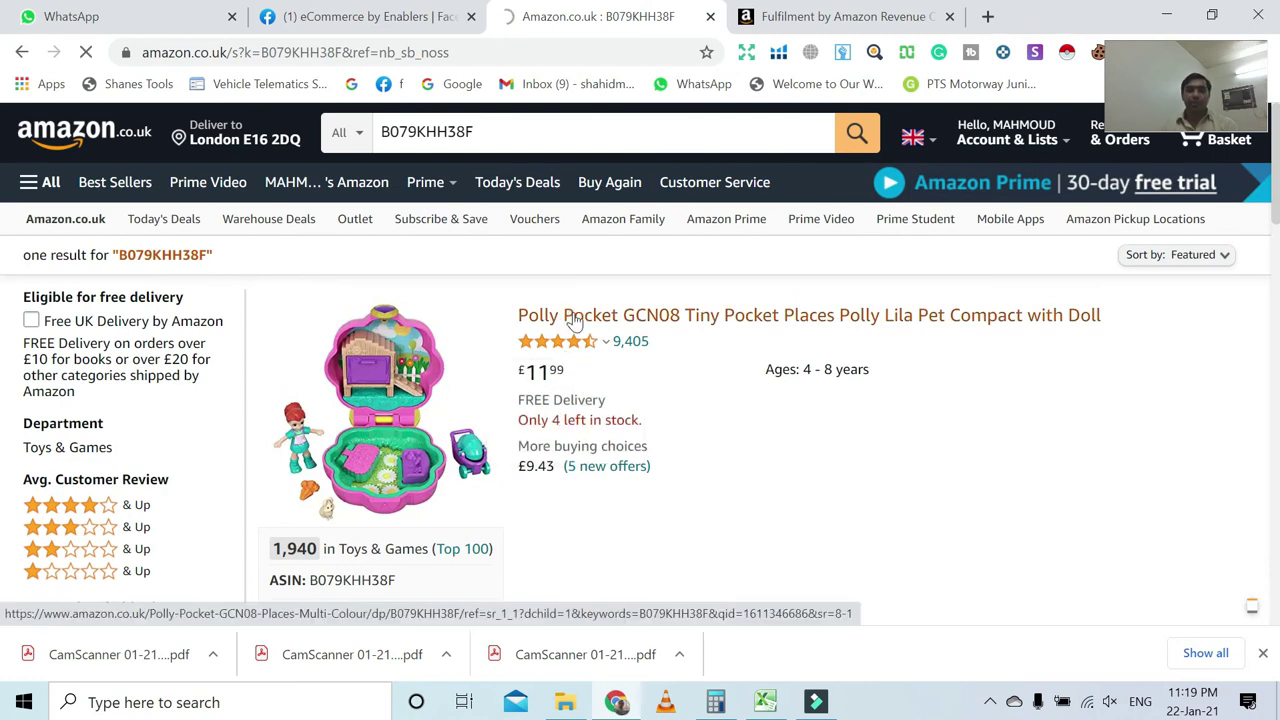